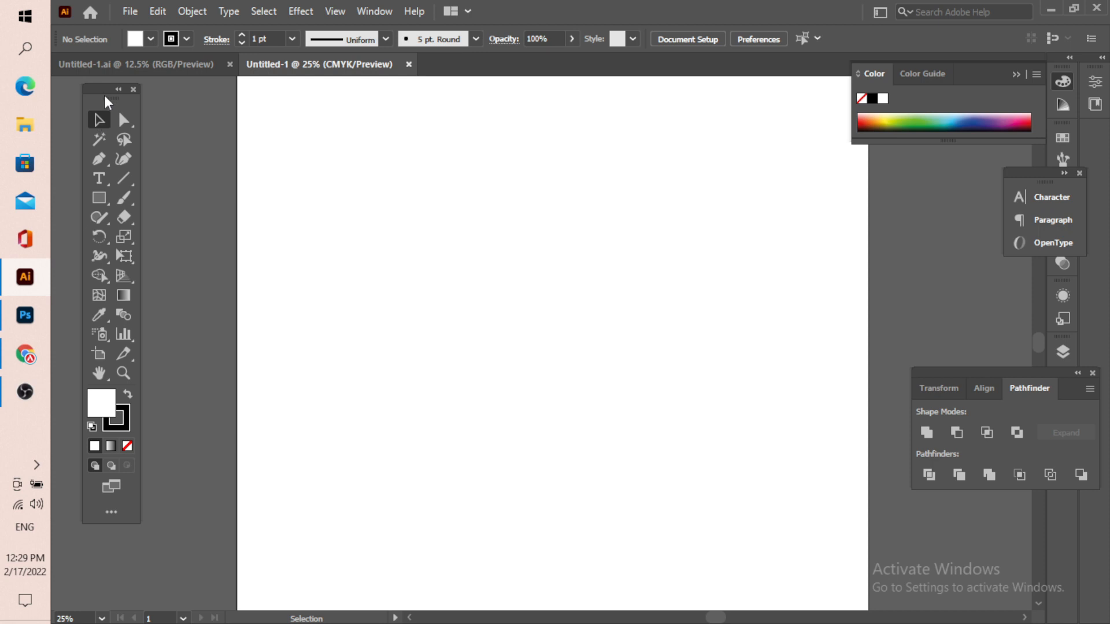
Step: Switch to the Untitled-1.ai document and clear the finished coloured AGD logo off the artboard
{"action": "key", "text": "ctrl+minus"}
{"action": "key", "text": "ctrl+minus"}
{"action": "scroll", "coordinate": [438, 281], "scroll_direction": "up", "scroll_amount": 1}
{"action": "left_click", "coordinate": [182, 70]}
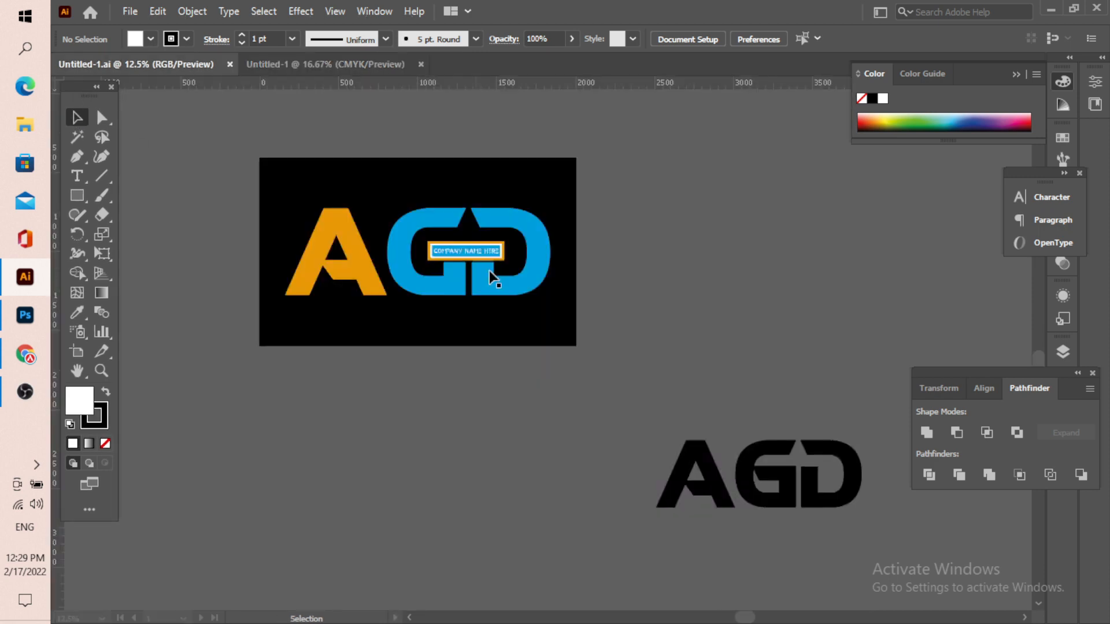
{"action": "key", "text": "ctrl+minus"}
{"action": "key", "text": "ctrl+minus"}
{"action": "key", "text": "ctrl+minus"}
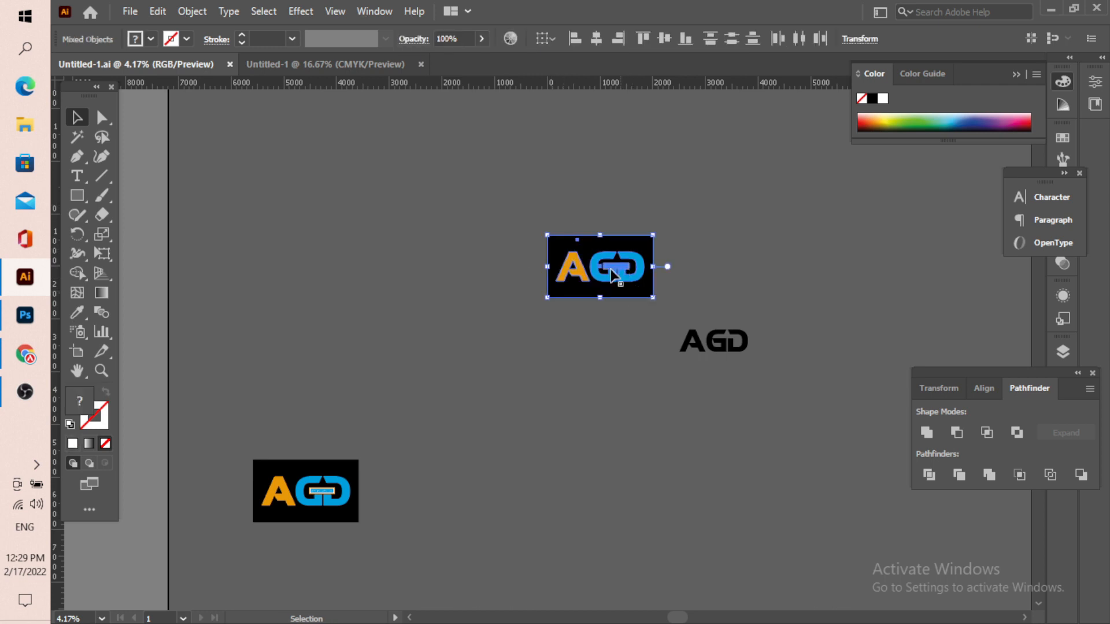
{"action": "left_click_drag", "start_coordinate": [634, 289], "coordinate": [372, 304]}
{"action": "left_click", "coordinate": [617, 281]}
Step: Duplicate the black AGD text from the pasteboard onto the empty artboard and position the copy near its centre
{"action": "scroll", "coordinate": [612, 283], "scroll_direction": "up", "scroll_amount": 3}
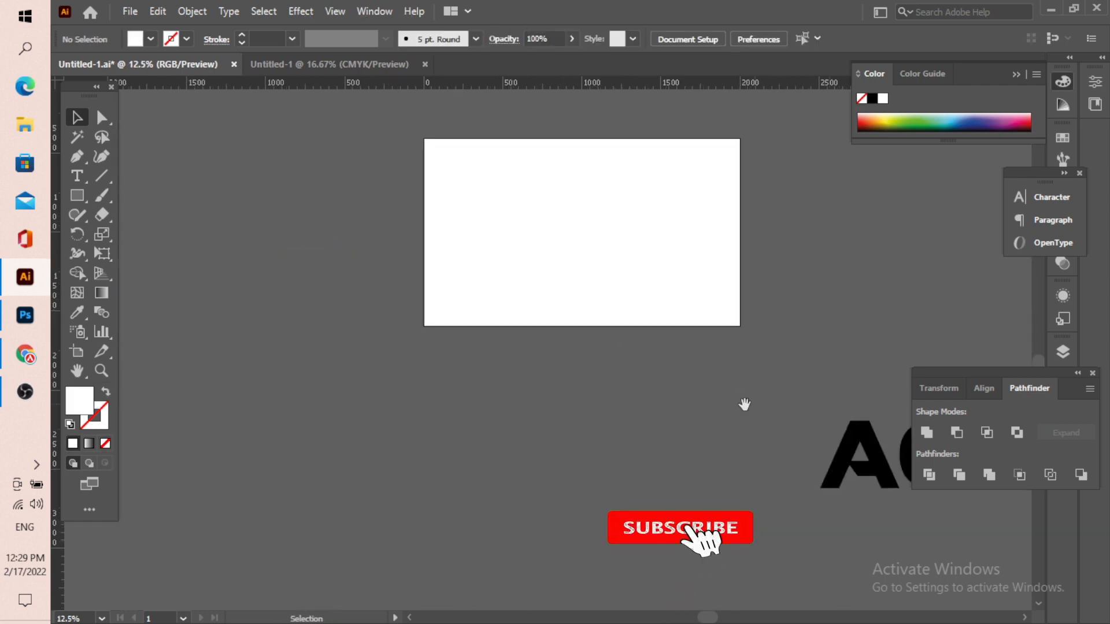
{"action": "left_click_drag", "start_coordinate": [744, 404], "coordinate": [651, 509]}
{"action": "left_click_drag", "start_coordinate": [782, 525], "coordinate": [440, 356]}
{"action": "scroll", "coordinate": [733, 378], "scroll_direction": "down", "scroll_amount": 2}
{"action": "scroll", "coordinate": [740, 384], "scroll_direction": "up", "scroll_amount": 2}
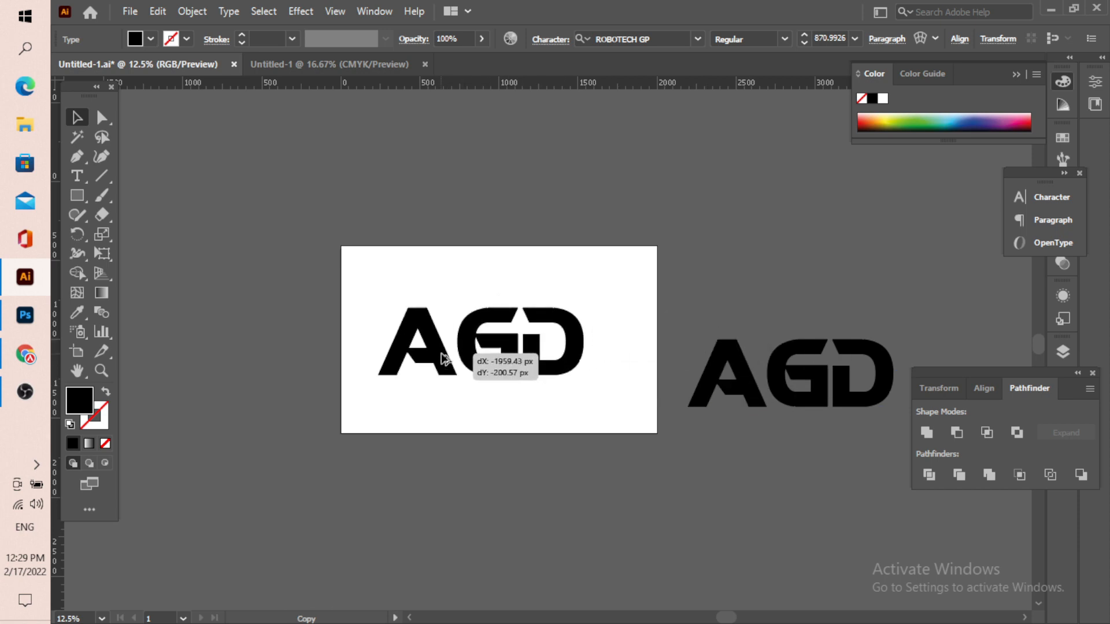
{"action": "scroll", "coordinate": [517, 317], "scroll_direction": "up", "scroll_amount": 2}
{"action": "left_click_drag", "start_coordinate": [508, 392], "coordinate": [540, 397]}
{"action": "scroll", "coordinate": [538, 393], "scroll_direction": "down", "scroll_amount": 2}
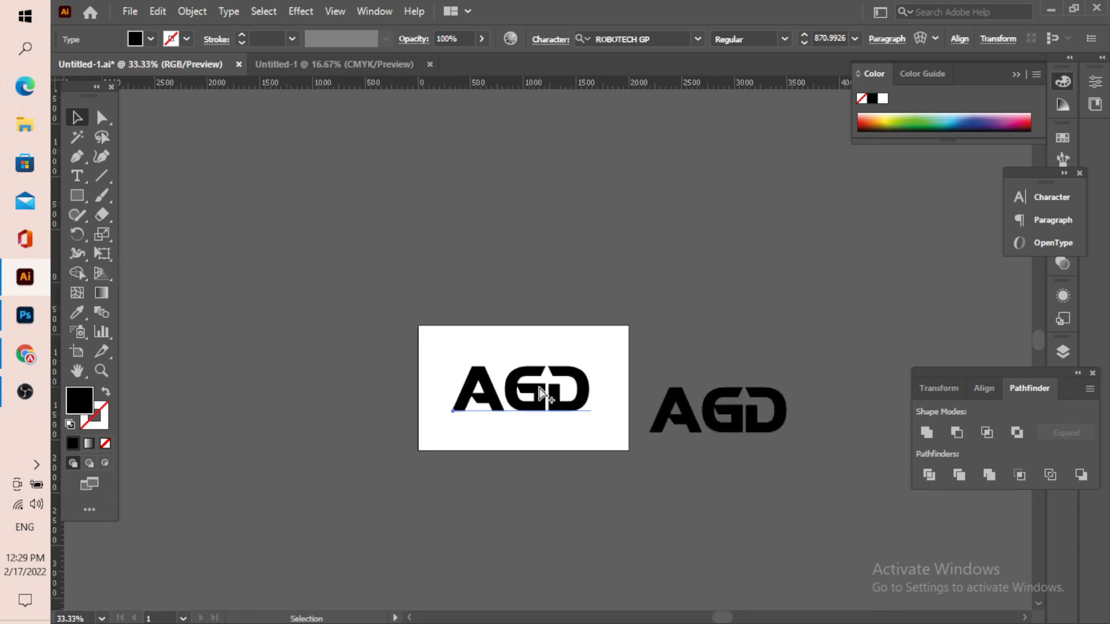
{"action": "scroll", "coordinate": [531, 400], "scroll_direction": "up", "scroll_amount": 3}
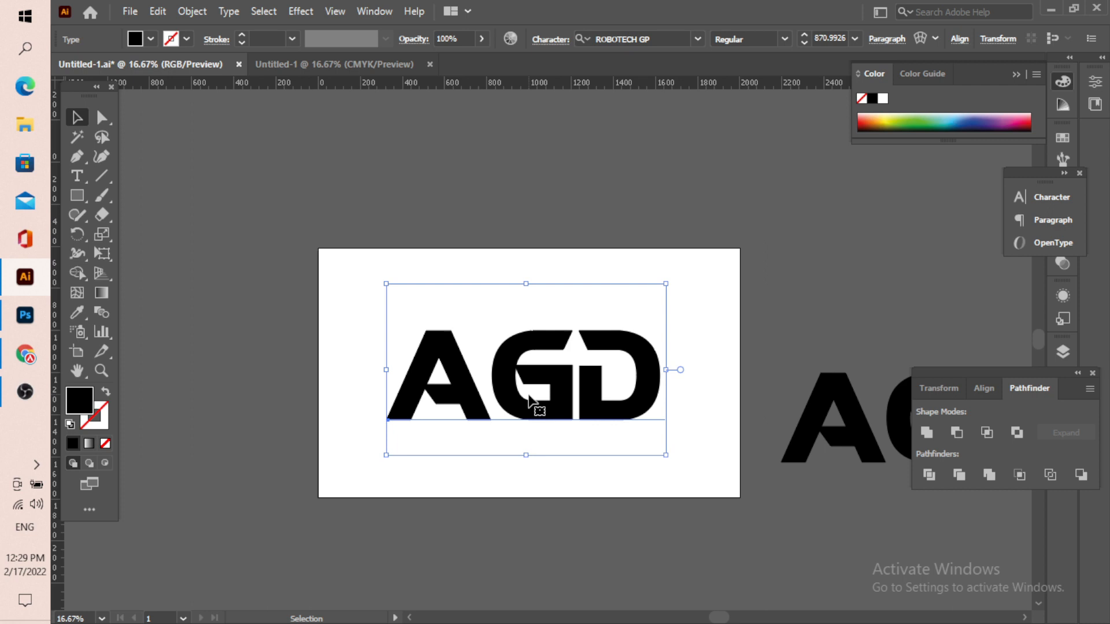
{"action": "left_click_drag", "start_coordinate": [810, 420], "coordinate": [864, 508]}
Step: Examine the shapes of the G and D letters and the gap between them
{"action": "scroll", "coordinate": [530, 376], "scroll_direction": "up", "scroll_amount": 4}
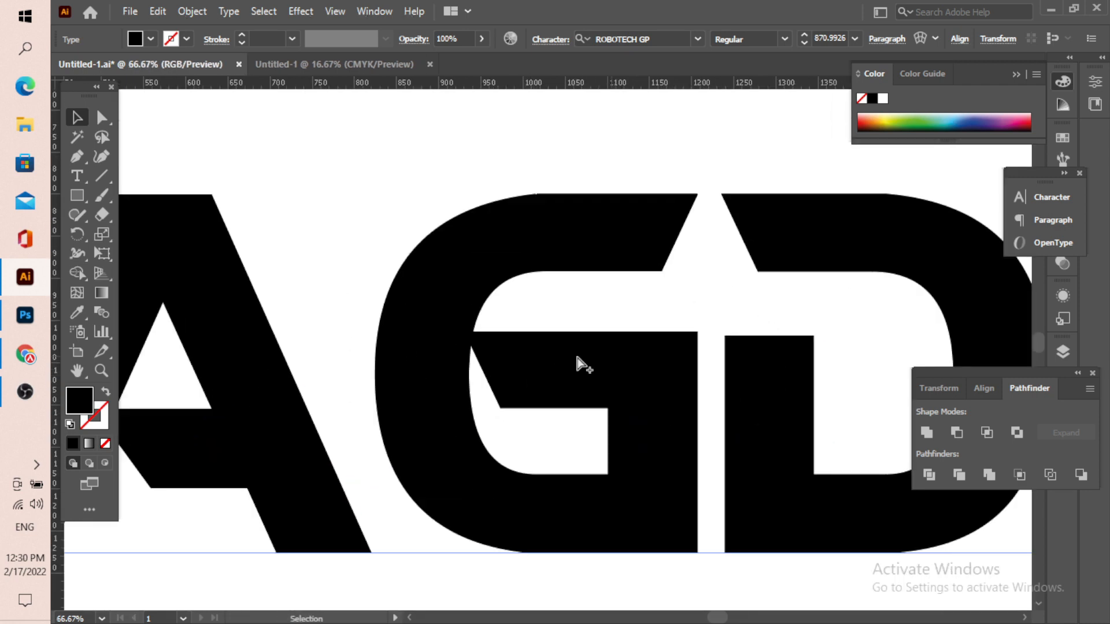
{"action": "scroll", "coordinate": [576, 357], "scroll_direction": "down", "scroll_amount": 3}
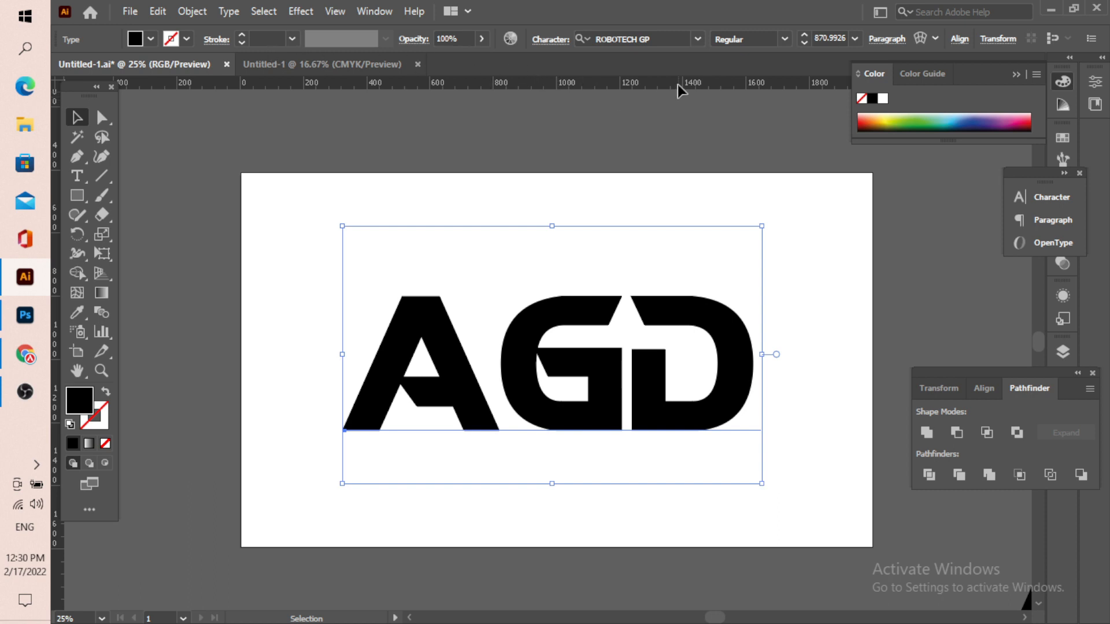
{"action": "scroll", "coordinate": [603, 361], "scroll_direction": "up", "scroll_amount": 3}
{"action": "scroll", "coordinate": [603, 361], "scroll_direction": "down", "scroll_amount": 3}
{"action": "scroll", "coordinate": [653, 396], "scroll_direction": "up", "scroll_amount": 2}
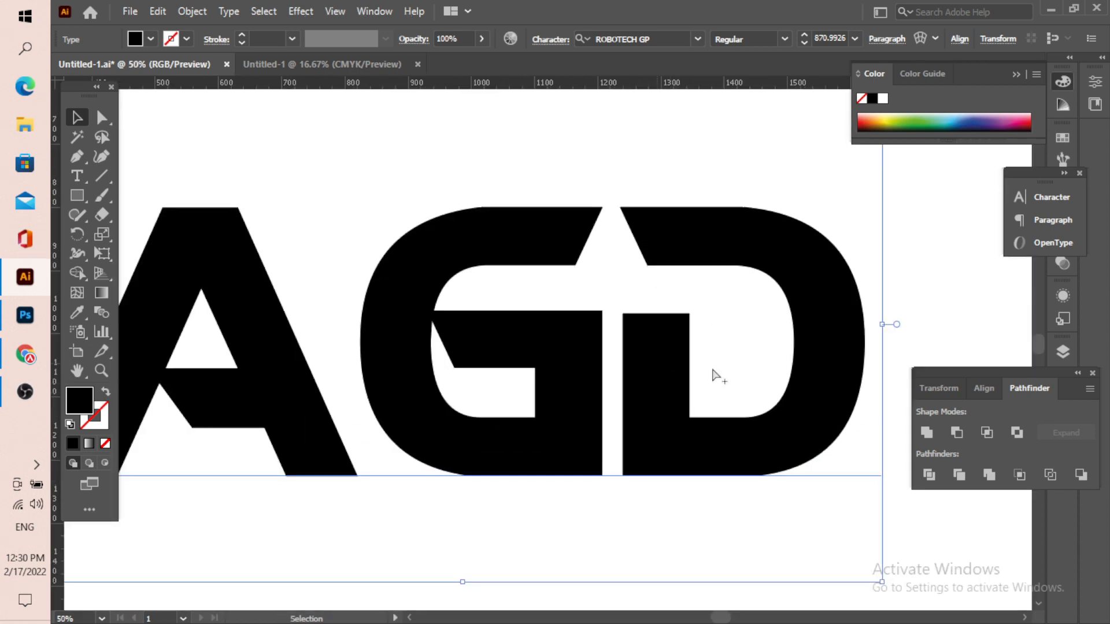
{"action": "scroll", "coordinate": [717, 376], "scroll_direction": "up", "scroll_amount": 2}
{"action": "scroll", "coordinate": [583, 367], "scroll_direction": "down", "scroll_amount": 1}
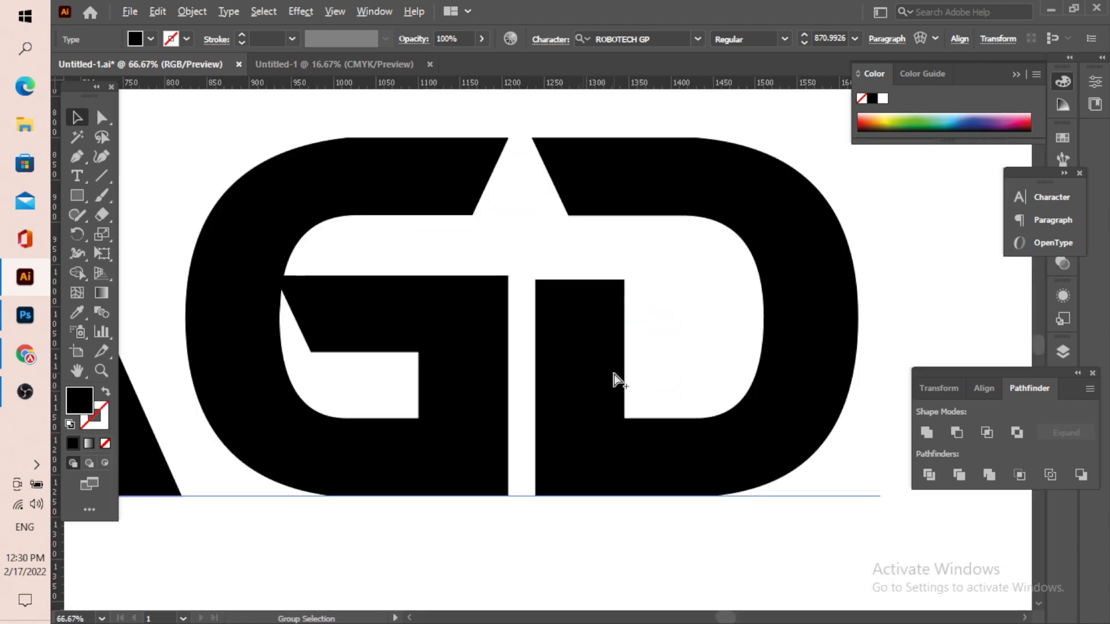
{"action": "scroll", "coordinate": [618, 380], "scroll_direction": "up", "scroll_amount": 2}
{"action": "scroll", "coordinate": [597, 349], "scroll_direction": "down", "scroll_amount": 2}
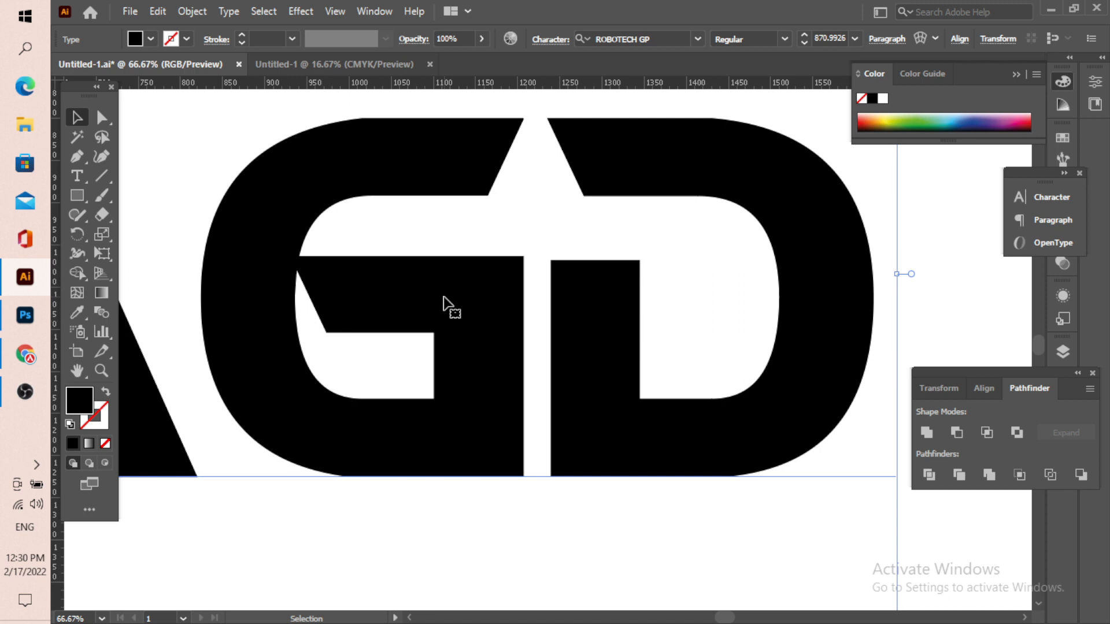
Step: Draw a rectangle over the inner end of the G's crossbar, then undo the last change made while selecting it
{"action": "left_click", "coordinate": [77, 196]}
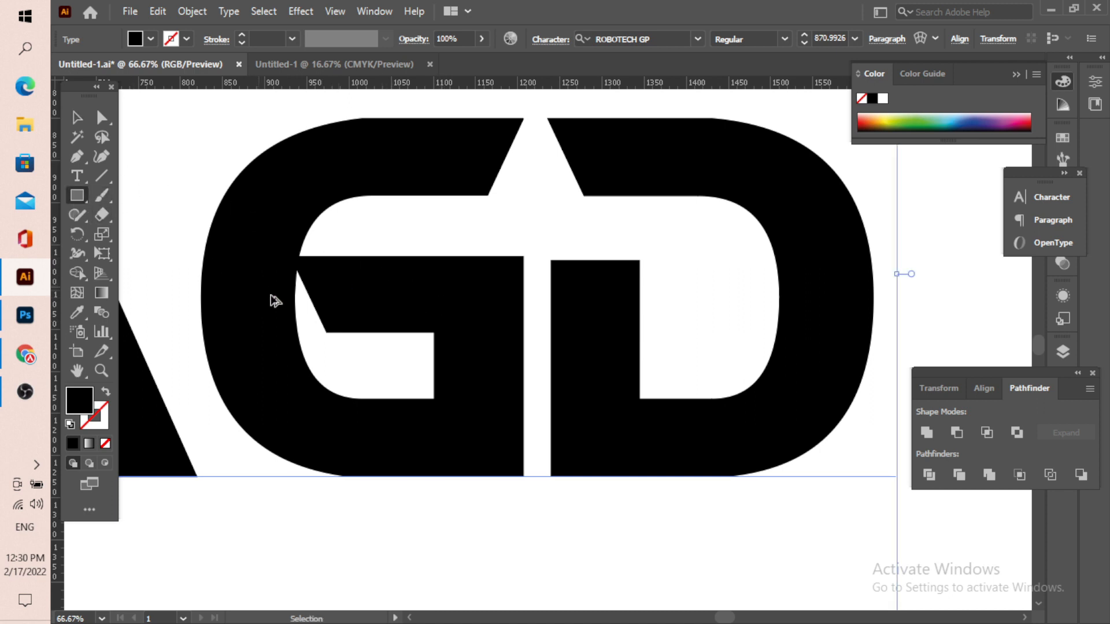
{"action": "scroll", "coordinate": [270, 297], "scroll_direction": "up", "scroll_amount": 3}
{"action": "left_click_drag", "start_coordinate": [372, 172], "coordinate": [532, 424]}
{"action": "left_click", "coordinate": [77, 118]}
{"action": "left_click", "coordinate": [516, 123]}
{"action": "left_click_drag", "start_coordinate": [480, 139], "coordinate": [567, 334]}
{"action": "key", "text": "ctrl+z"}
Step: Try to cut the rectangle's area out of the G's crossbar with the Shape Builder tool
{"action": "key", "text": "ctrl+a"}
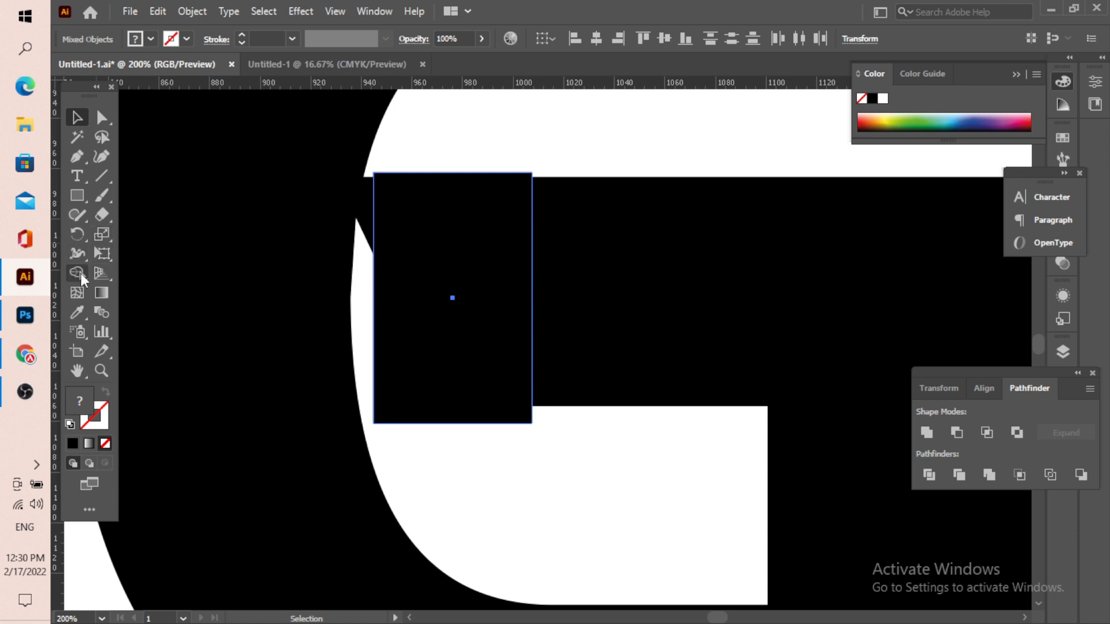
{"action": "left_click", "coordinate": [81, 273]}
{"action": "left_click_drag", "start_coordinate": [465, 159], "coordinate": [465, 269]}
{"action": "left_click_drag", "start_coordinate": [461, 363], "coordinate": [460, 361]}
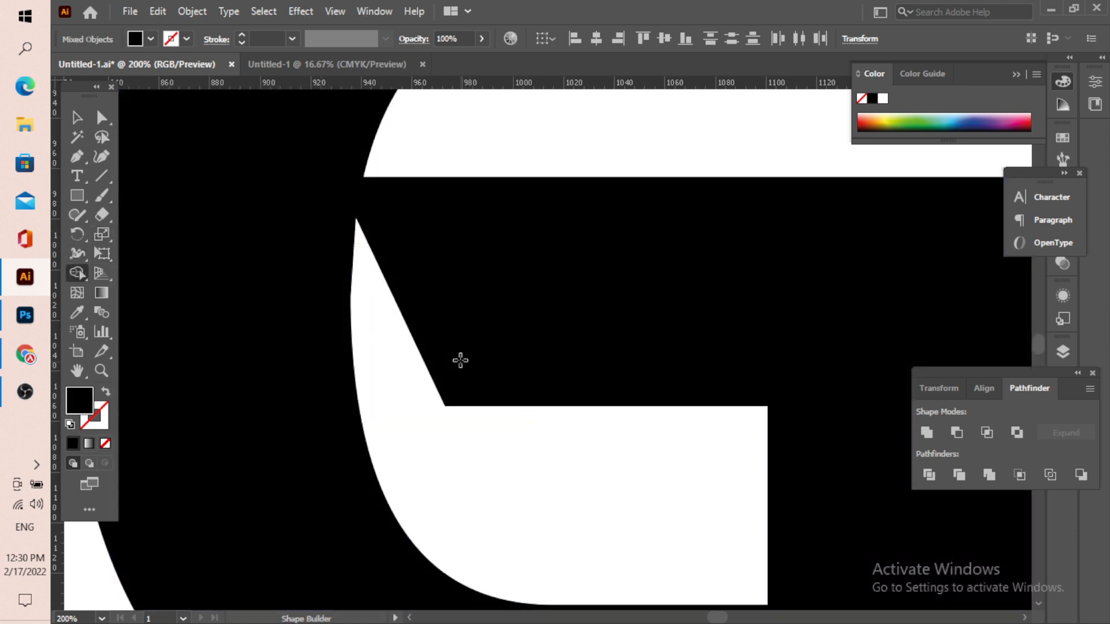
{"action": "key", "text": "v"}
{"action": "scroll", "coordinate": [453, 283], "scroll_direction": "down", "scroll_amount": 6}
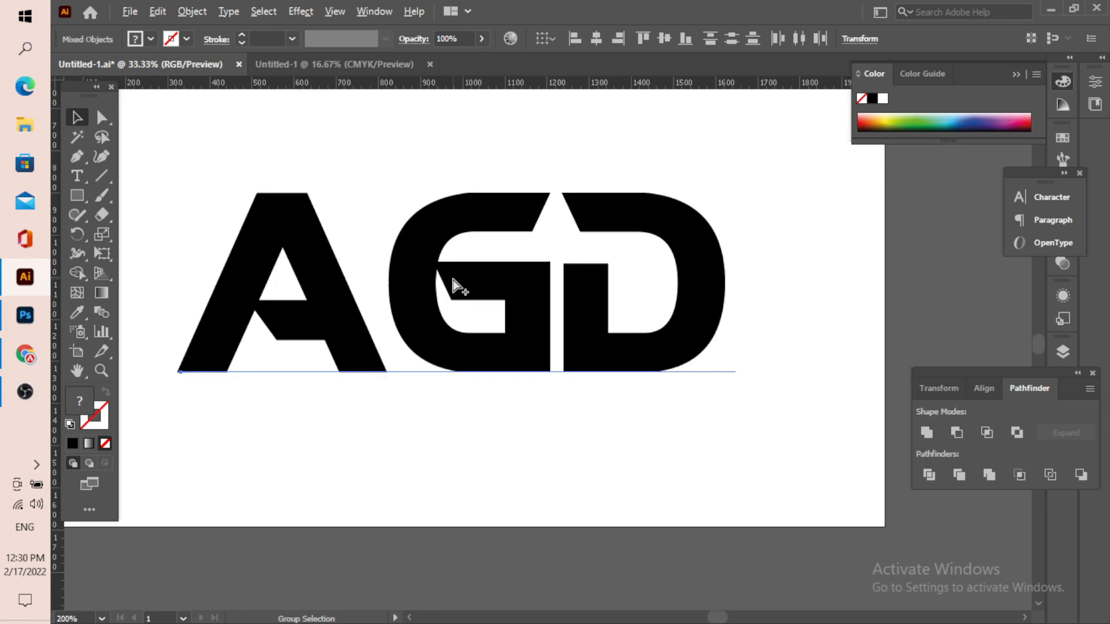
{"action": "key", "text": "ctrl+a"}
{"action": "scroll", "coordinate": [453, 283], "scroll_direction": "up", "scroll_amount": 2}
{"action": "left_click", "coordinate": [550, 186]}
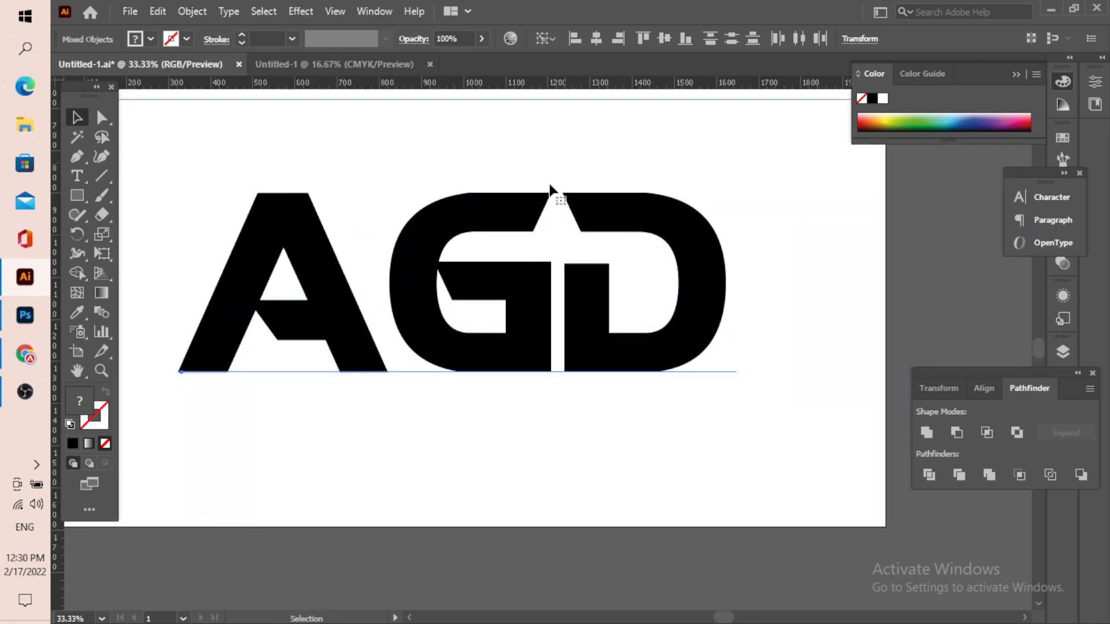
{"action": "left_click", "coordinate": [523, 281]}
{"action": "scroll", "coordinate": [523, 281], "scroll_direction": "down", "scroll_amount": 4}
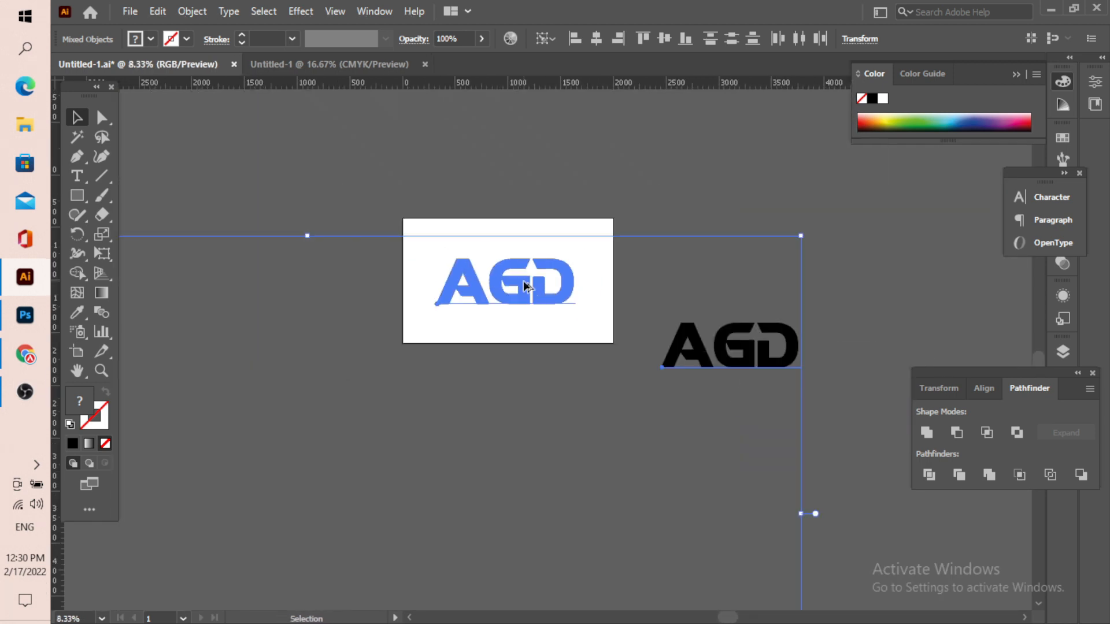
{"action": "left_click", "coordinate": [615, 250]}
{"action": "left_click", "coordinate": [553, 292]}
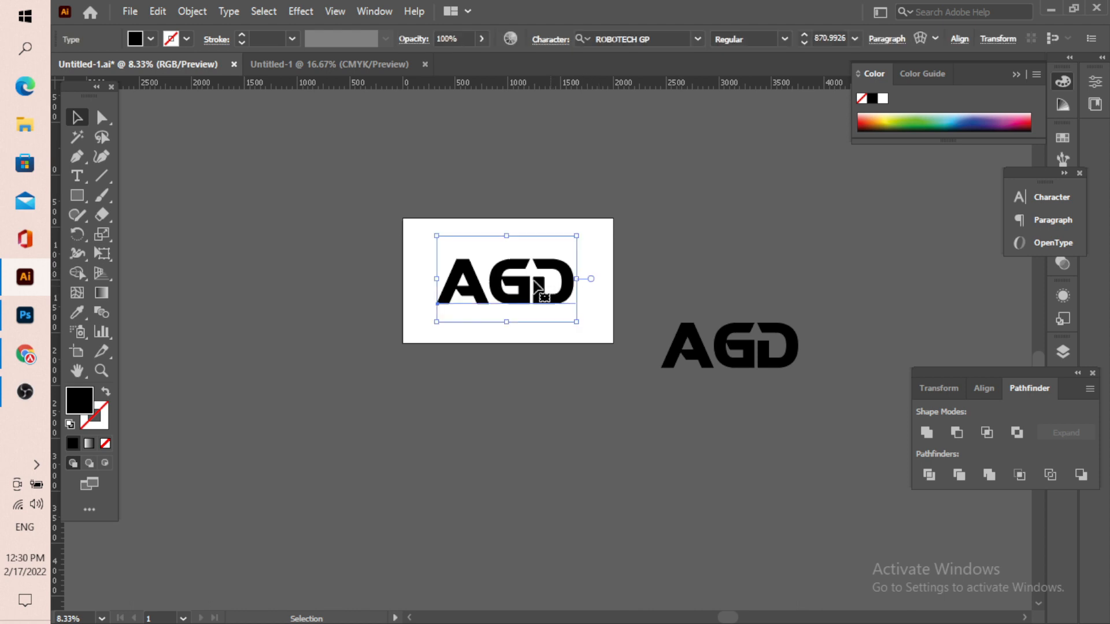
{"action": "scroll", "coordinate": [533, 286], "scroll_direction": "up", "scroll_amount": 3}
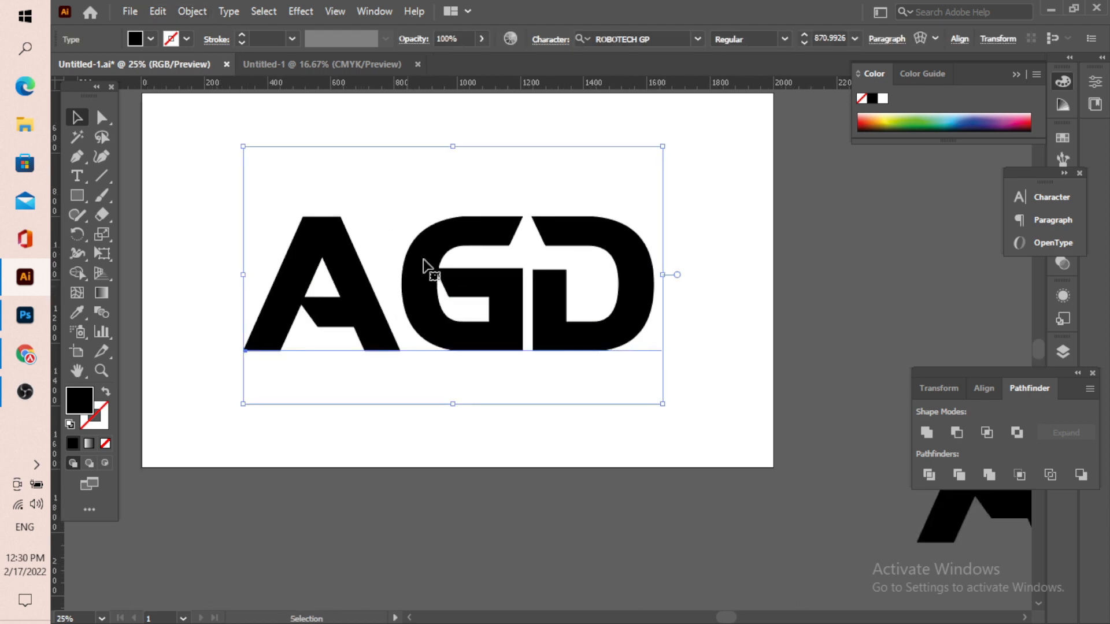
{"action": "left_click", "coordinate": [184, 14]}
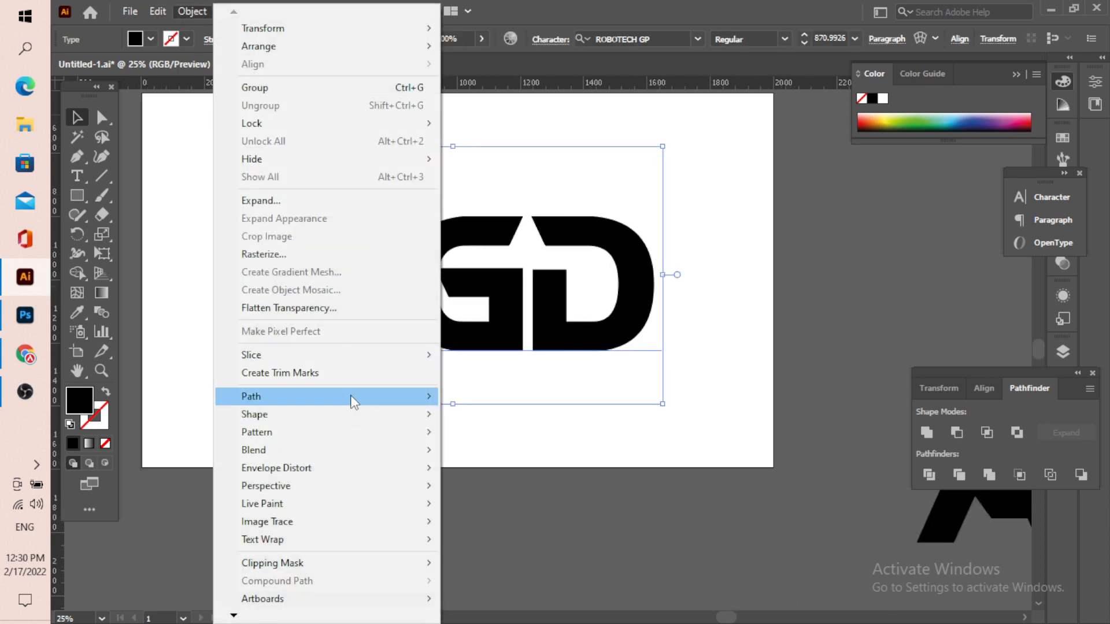
{"action": "mouse_move", "coordinate": [353, 398]}
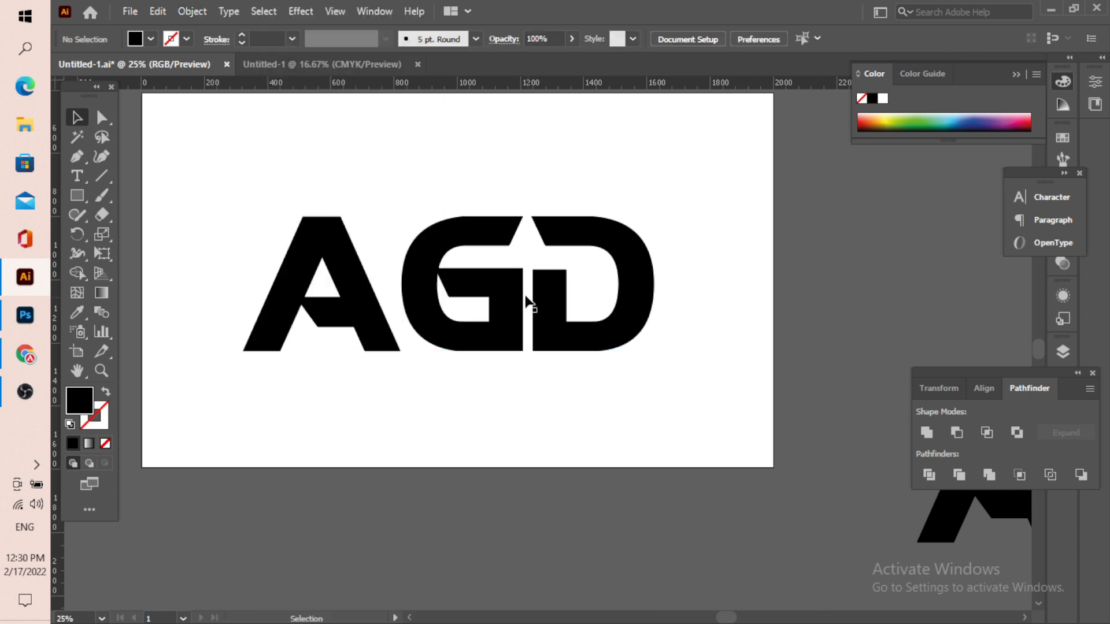
Step: Convert the AGD text on the artboard to outlines and ungroup it into separate letters
{"action": "scroll", "coordinate": [526, 302], "scroll_direction": "up", "scroll_amount": 1}
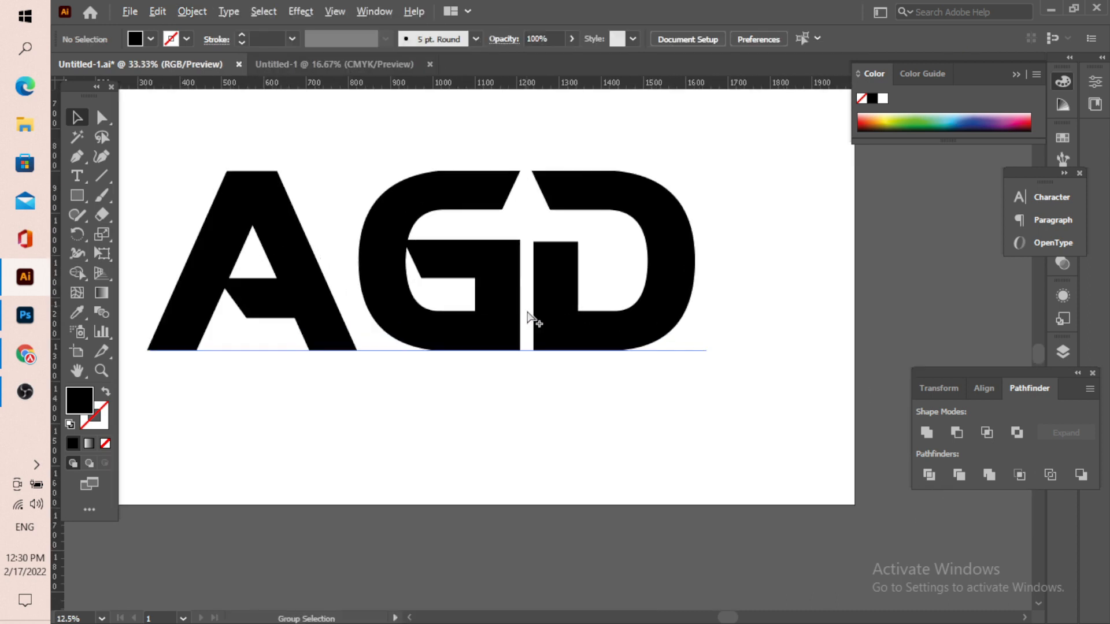
{"action": "left_click", "coordinate": [505, 282]}
{"action": "right_click", "coordinate": [506, 275]}
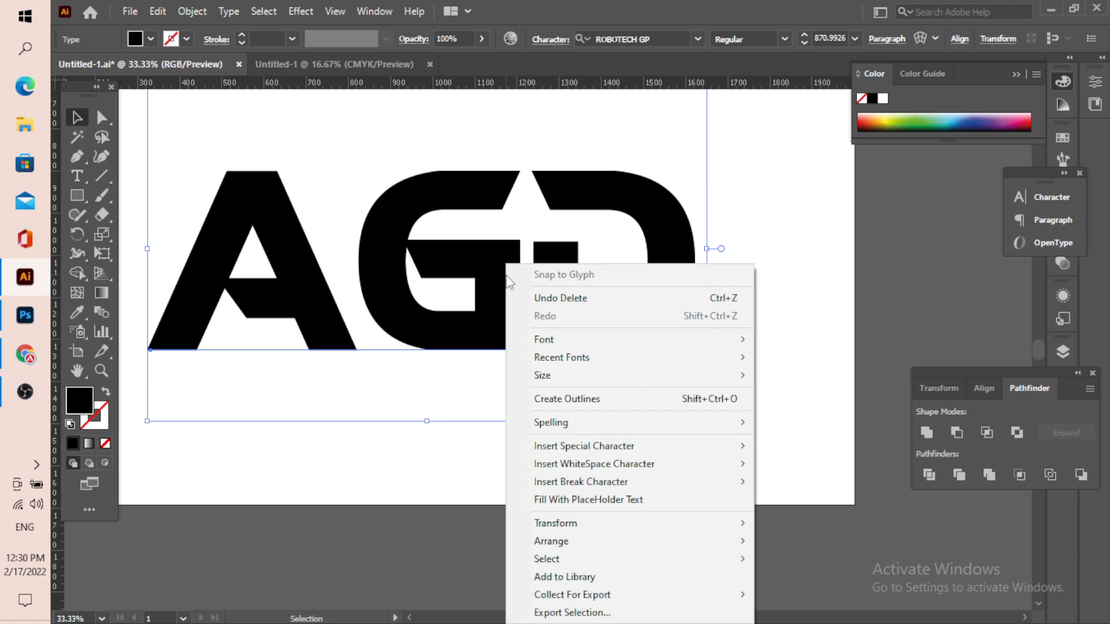
{"action": "left_click", "coordinate": [611, 398]}
{"action": "scroll", "coordinate": [504, 326], "scroll_direction": "down", "scroll_amount": 1}
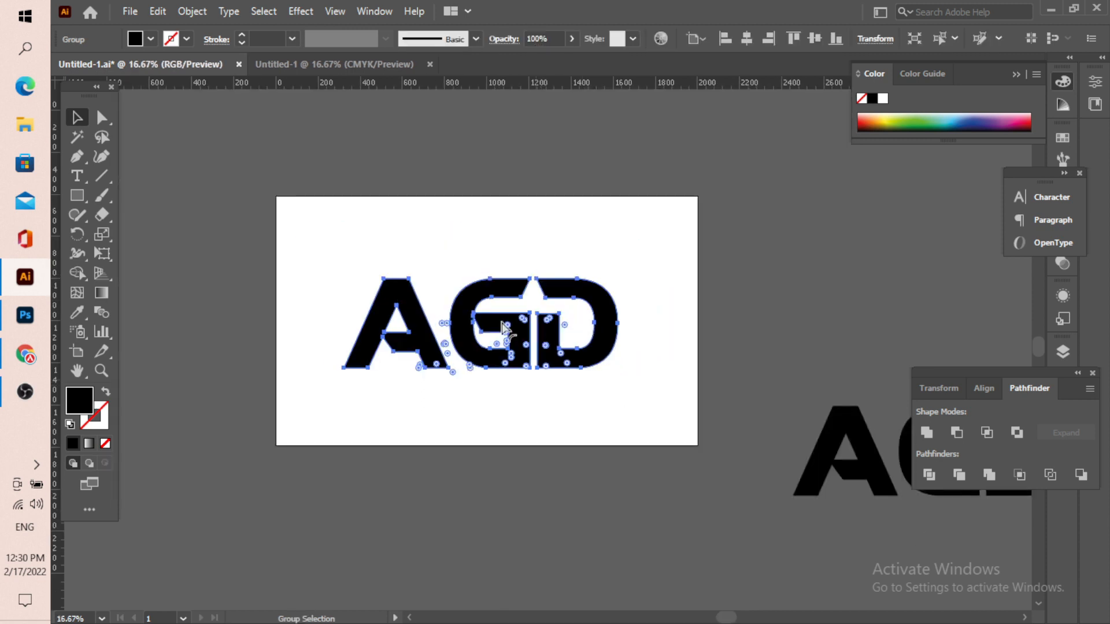
{"action": "scroll", "coordinate": [504, 327], "scroll_direction": "up", "scroll_amount": 1}
{"action": "right_click", "coordinate": [504, 329]}
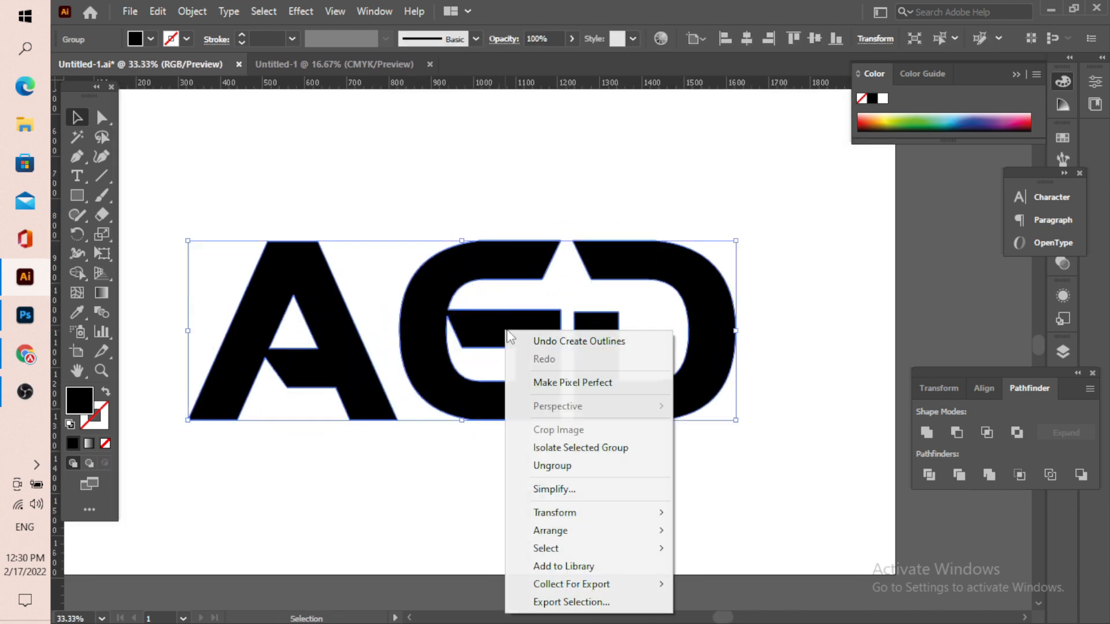
{"action": "left_click", "coordinate": [568, 463]}
{"action": "left_click", "coordinate": [515, 397]}
Step: Cut a vertical gap about 60 px wide through the G's crossbar, leaving a short pointed stub on its inner curve
{"action": "scroll", "coordinate": [486, 324], "scroll_direction": "up", "scroll_amount": 3}
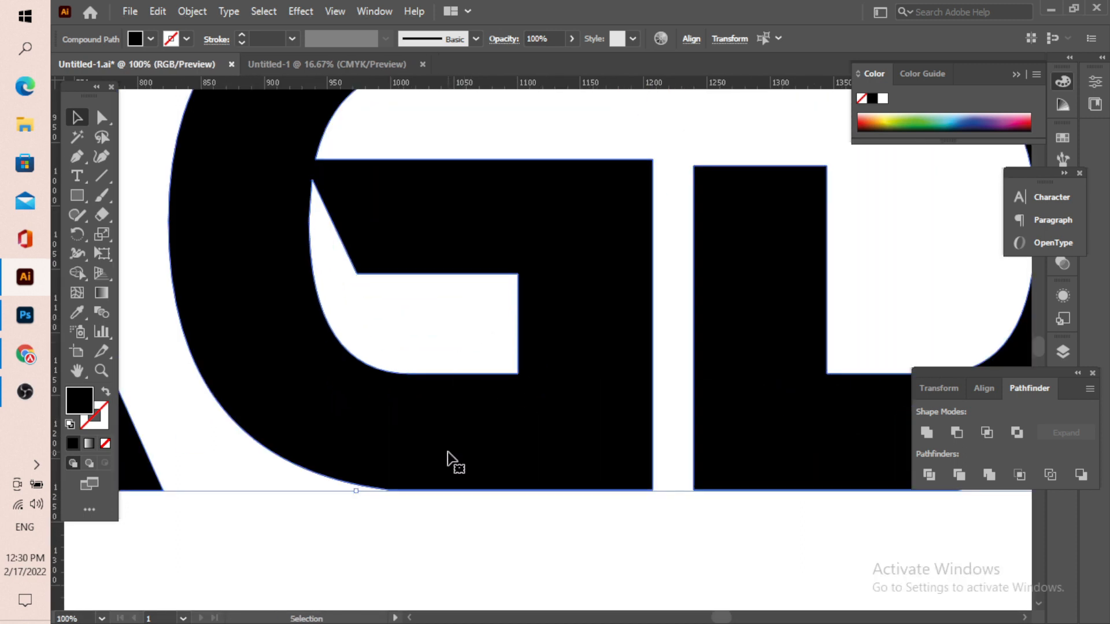
{"action": "scroll", "coordinate": [466, 243], "scroll_direction": "up", "scroll_amount": 2}
{"action": "scroll", "coordinate": [409, 364], "scroll_direction": "up", "scroll_amount": 2}
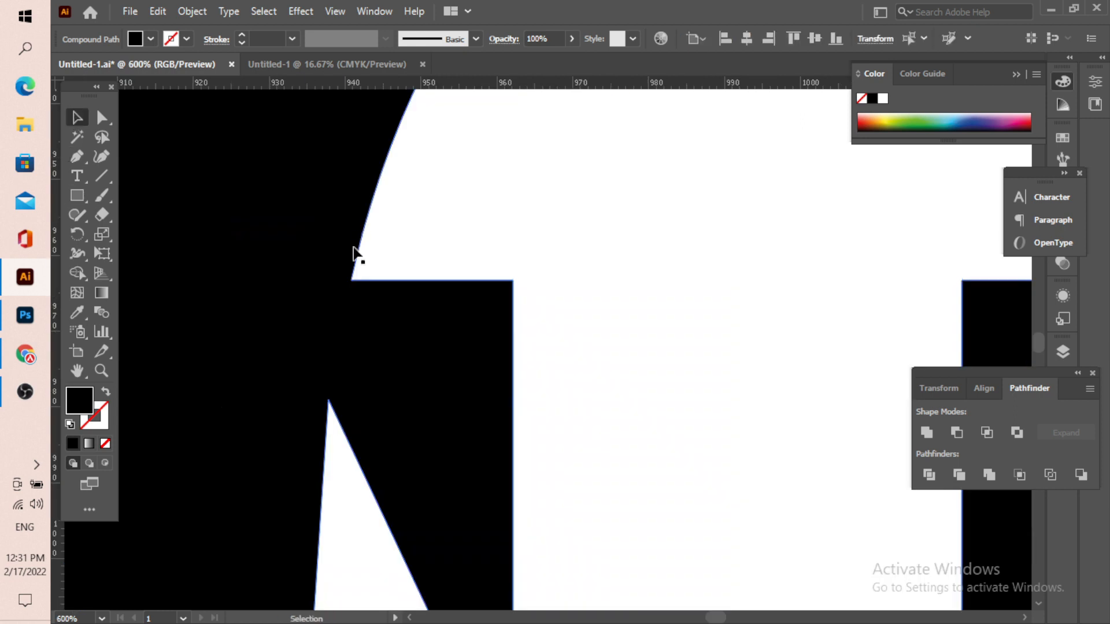
{"action": "scroll", "coordinate": [367, 253], "scroll_direction": "down", "scroll_amount": 7}
{"action": "left_click", "coordinate": [456, 241]}
{"action": "scroll", "coordinate": [411, 274], "scroll_direction": "down", "scroll_amount": 3}
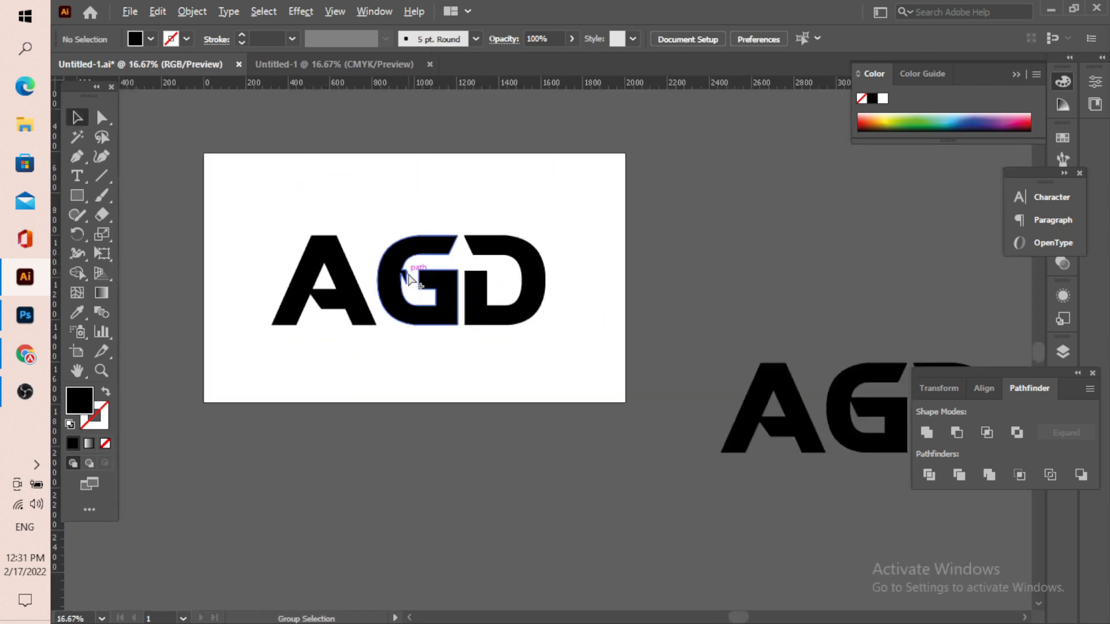
Step: Draw a rounded rectangle about 50 px square with a 12 px corner radius over the crossbar stub inside the G
{"action": "scroll", "coordinate": [404, 275], "scroll_direction": "up", "scroll_amount": 7}
{"action": "scroll", "coordinate": [406, 322], "scroll_direction": "down", "scroll_amount": 3}
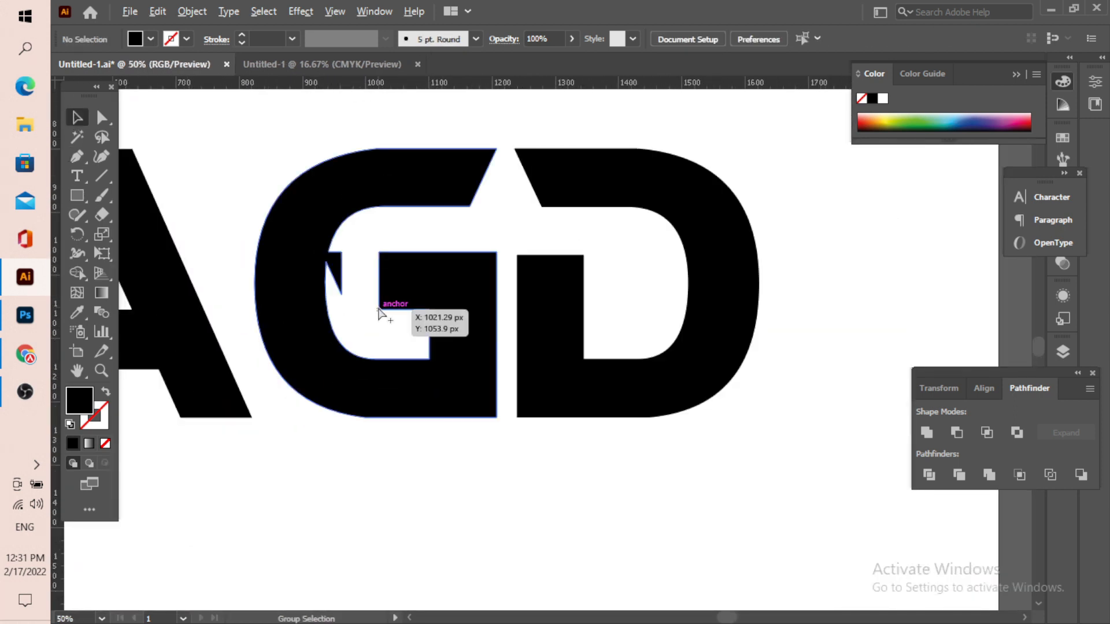
{"action": "scroll", "coordinate": [359, 318], "scroll_direction": "down", "scroll_amount": 2}
{"action": "scroll", "coordinate": [361, 253], "scroll_direction": "up", "scroll_amount": 3}
{"action": "scroll", "coordinate": [361, 253], "scroll_direction": "up", "scroll_amount": 5}
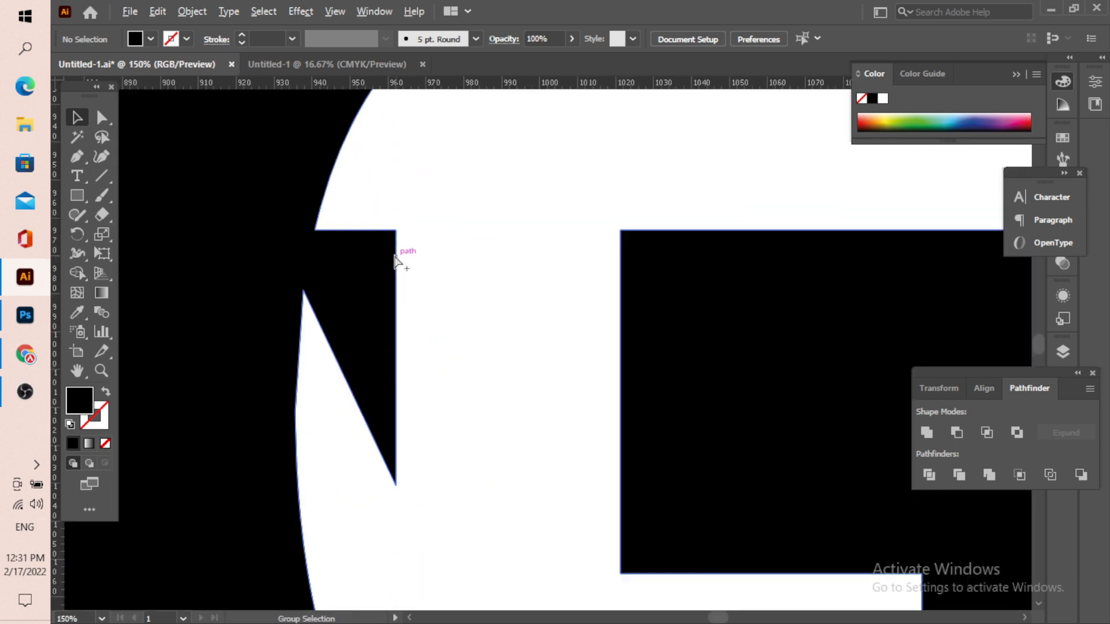
{"action": "scroll", "coordinate": [394, 261], "scroll_direction": "down", "scroll_amount": 2}
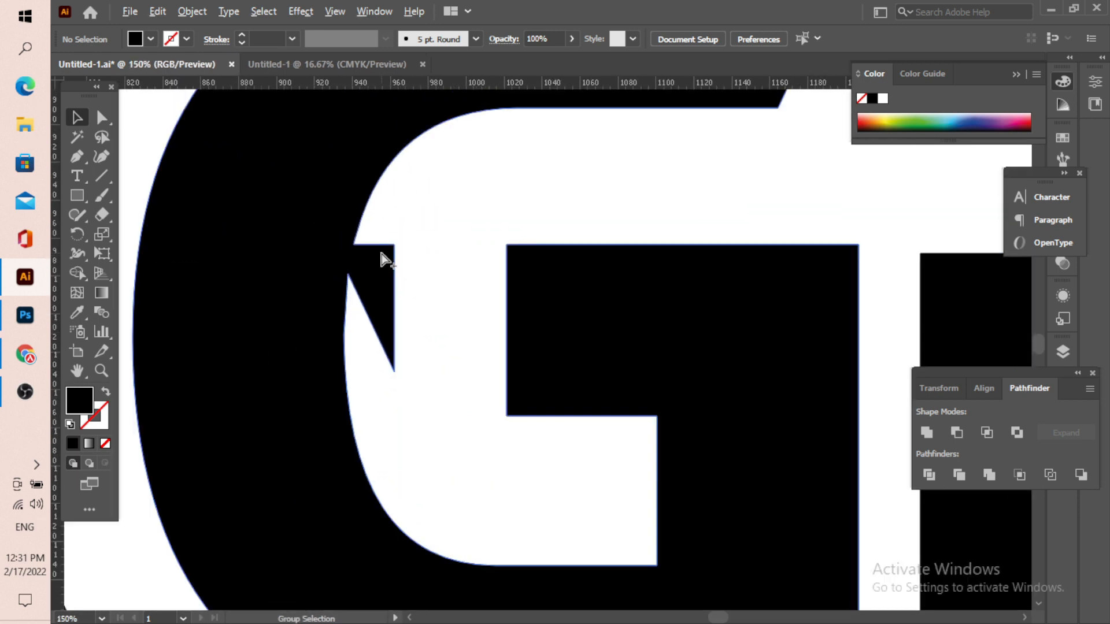
{"action": "scroll", "coordinate": [384, 255], "scroll_direction": "up", "scroll_amount": 2}
{"action": "left_click_drag", "start_coordinate": [72, 194], "coordinate": [159, 213]}
{"action": "scroll", "coordinate": [391, 317], "scroll_direction": "up", "scroll_amount": 2}
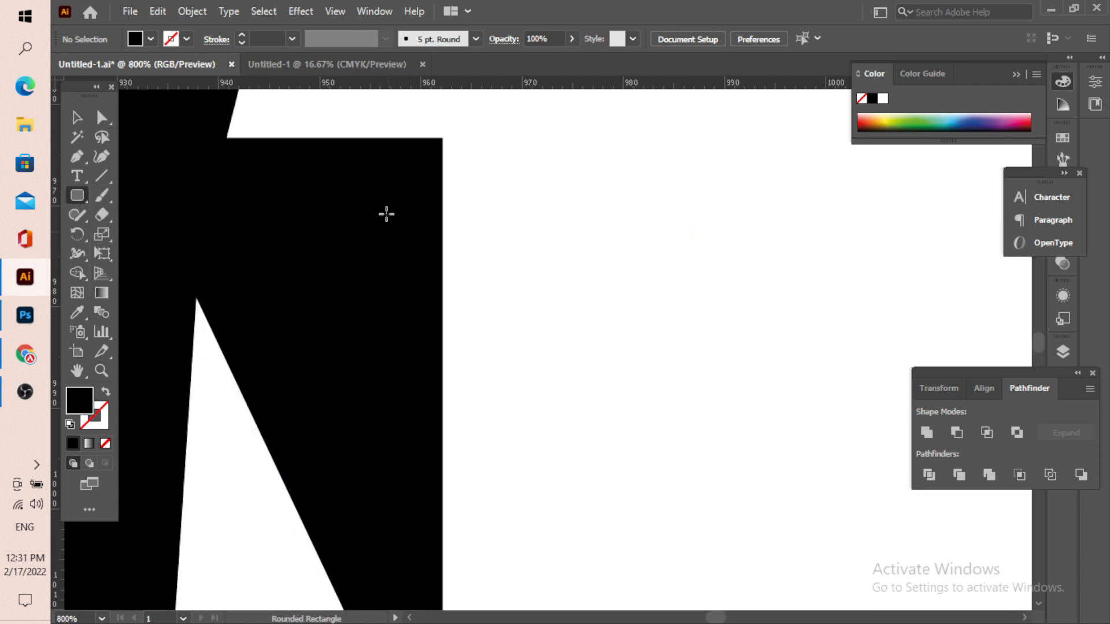
{"action": "left_click_drag", "start_coordinate": [290, 137], "coordinate": [809, 466]}
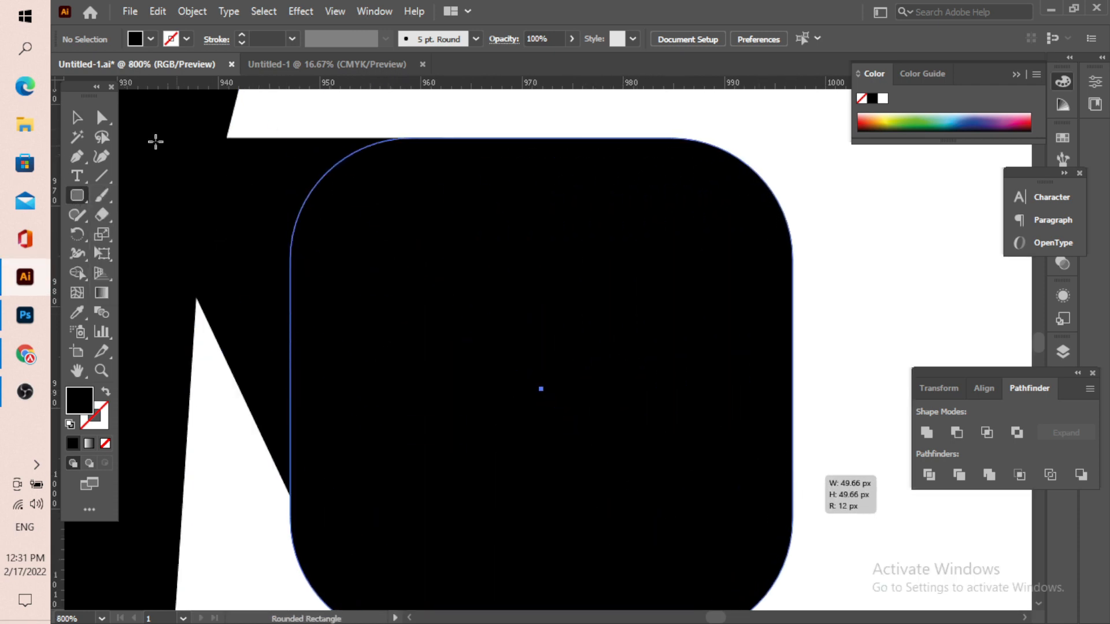
Step: Move the rounded rectangle onto the G's inner curve so it overlaps the pointed stub, and select both shapes
{"action": "left_click", "coordinate": [74, 120]}
{"action": "left_click_drag", "start_coordinate": [442, 250], "coordinate": [345, 210]}
{"action": "scroll", "coordinate": [524, 314], "scroll_direction": "down", "scroll_amount": 4}
{"action": "left_click_drag", "start_coordinate": [567, 211], "coordinate": [415, 345]}
{"action": "scroll", "coordinate": [538, 392], "scroll_direction": "up", "scroll_amount": 2}
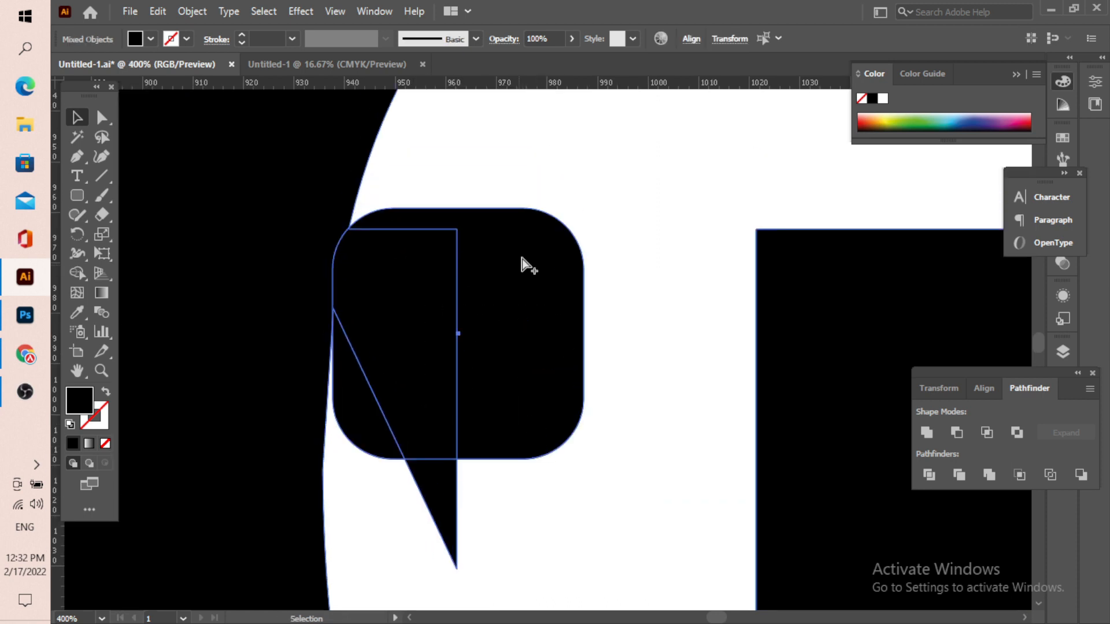
{"action": "scroll", "coordinate": [261, 237], "scroll_direction": "up", "scroll_amount": 2}
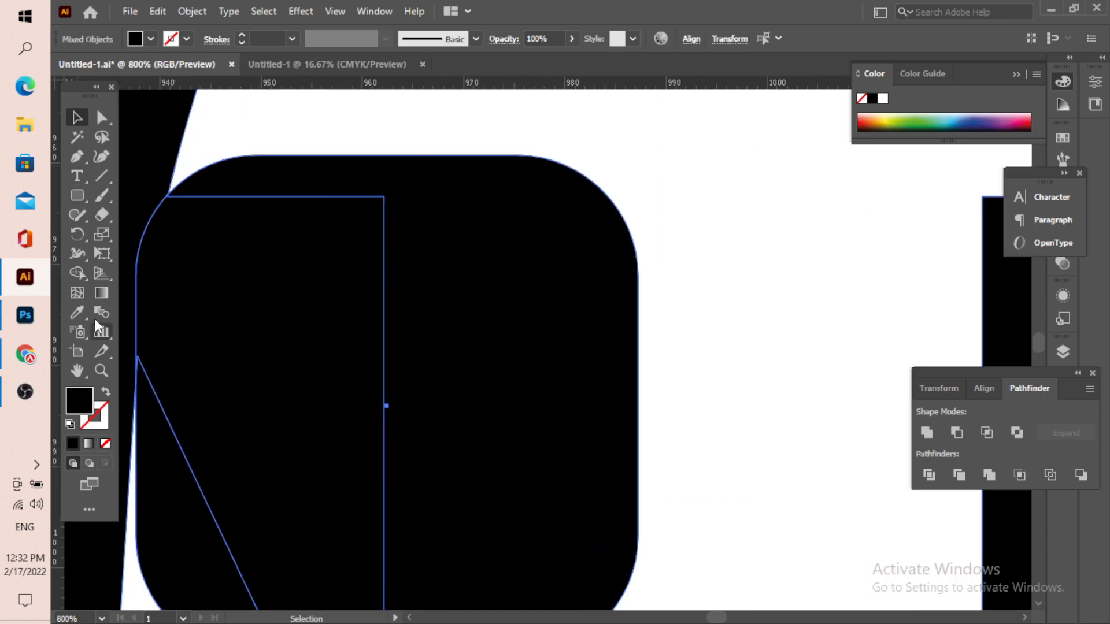
Step: Remove the rounded rectangle and the stub regions it overlaps from the G's inner curve with Shape Builder
{"action": "left_click_drag", "start_coordinate": [261, 147], "coordinate": [223, 245]}
{"action": "mouse_move", "coordinate": [172, 293]}
{"action": "left_mouse_down"}
{"action": "mouse_move", "coordinate": [145, 386]}
{"action": "mouse_move", "coordinate": [285, 409]}
{"action": "left_mouse_up"}
{"action": "key", "text": "ctrl+minus"}
{"action": "key", "text": "ctrl+minus"}
{"action": "key", "text": "ctrl+minus"}
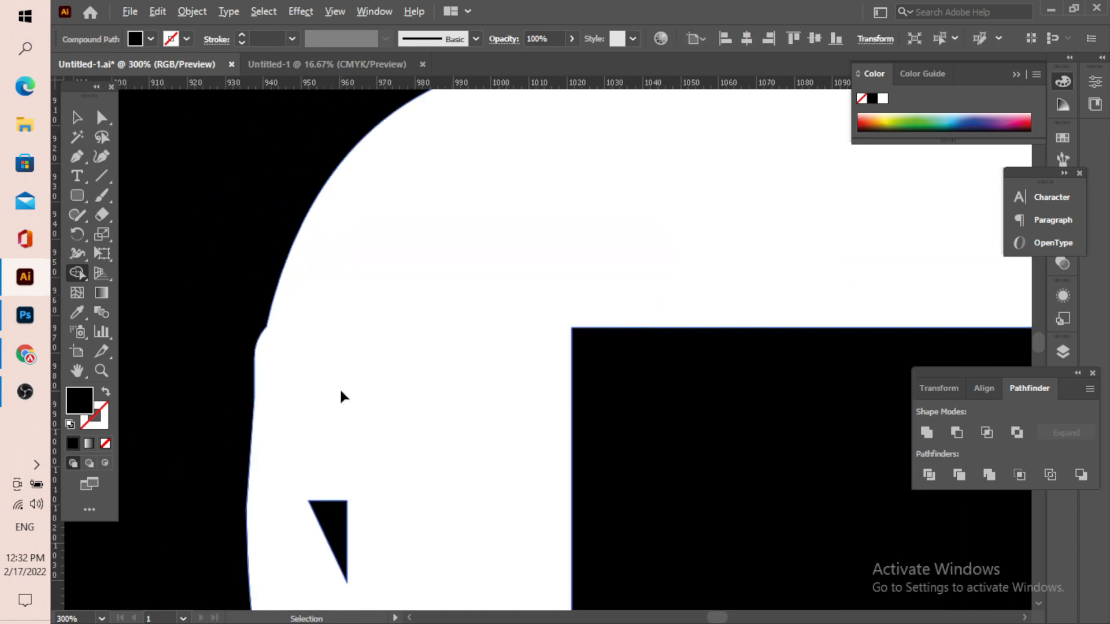
Step: Release the G's compound path and delete the small triangular fragment left inside the letter
{"action": "left_click", "coordinate": [72, 118]}
{"action": "left_click", "coordinate": [179, 217]}
{"action": "left_click", "coordinate": [334, 530]}
{"action": "right_click", "coordinate": [334, 533]}
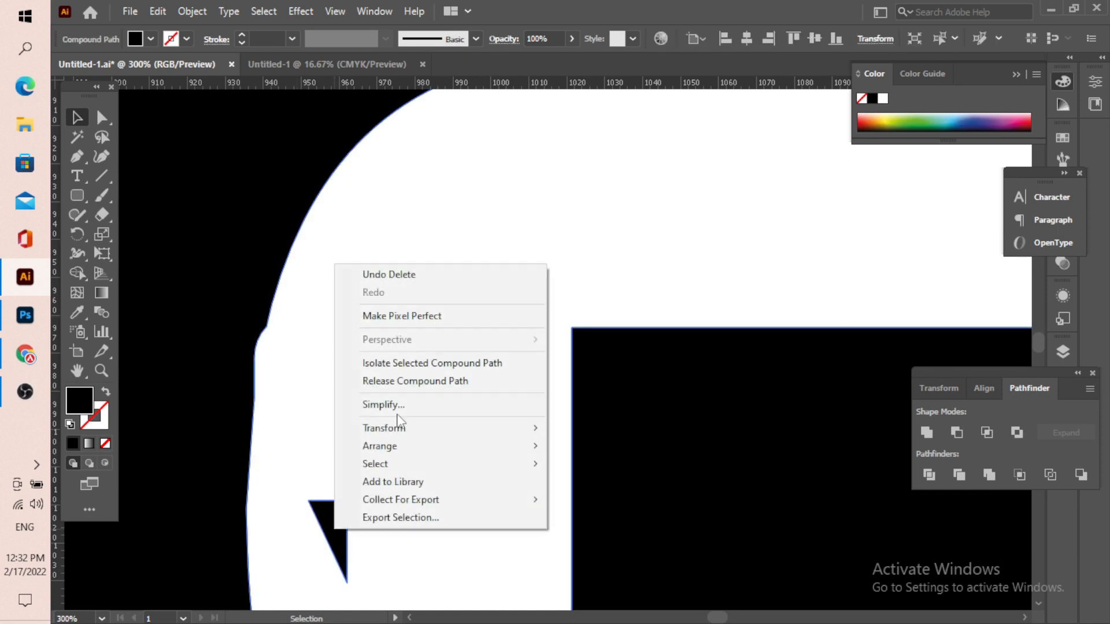
{"action": "left_click", "coordinate": [401, 379]}
{"action": "right_click", "coordinate": [409, 386]}
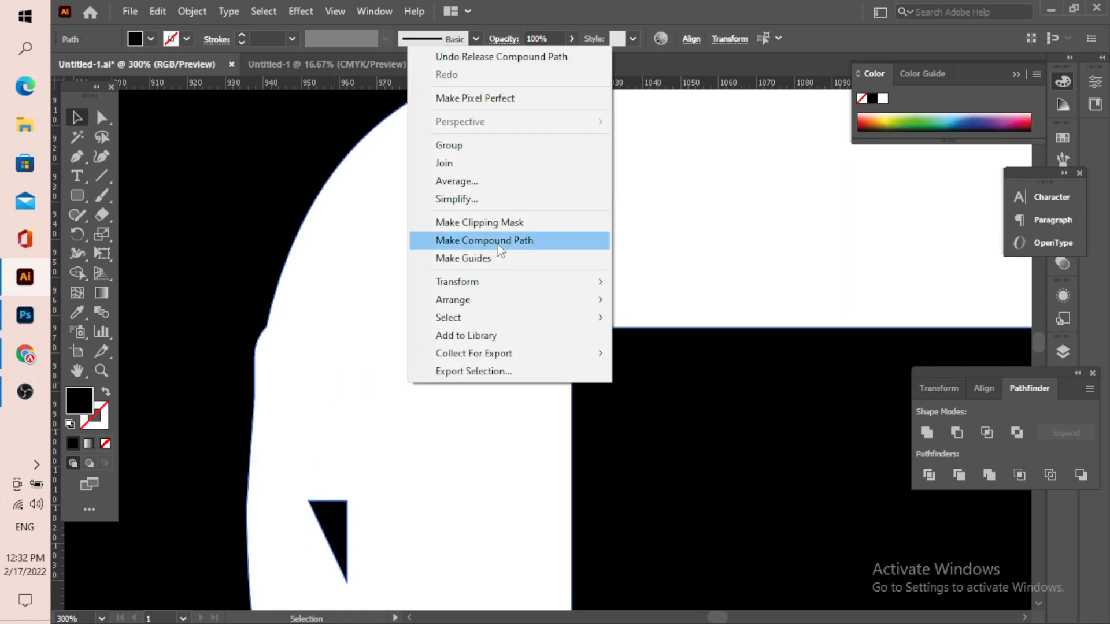
{"action": "left_click", "coordinate": [463, 258]}
{"action": "left_click", "coordinate": [335, 522]}
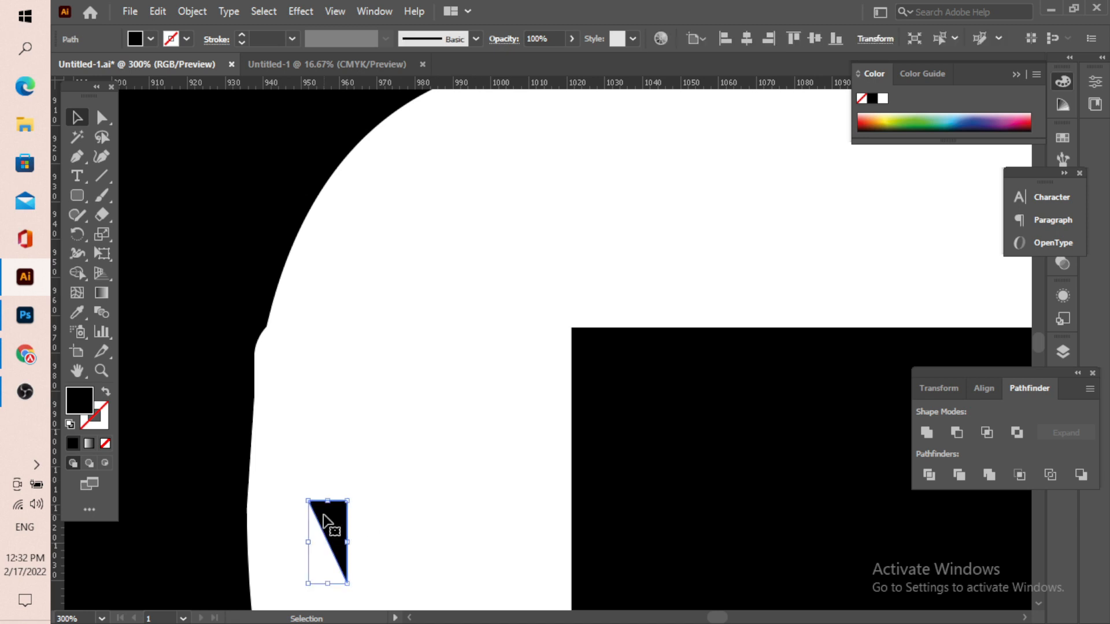
{"action": "key", "text": "Delete"}
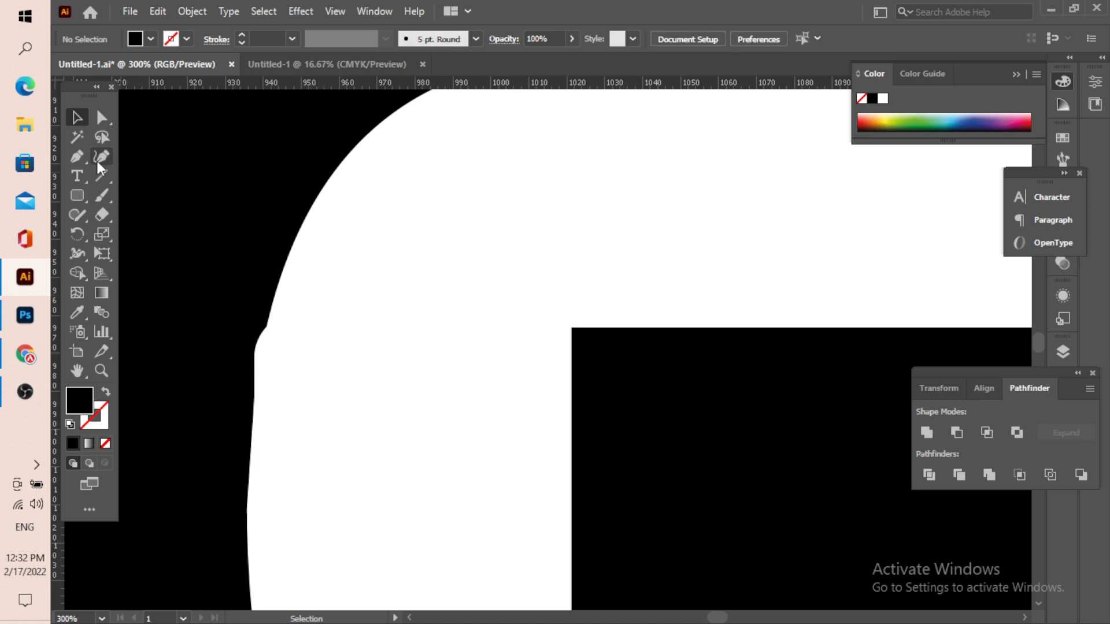
Step: Draw a closed Pen tool patch over the notch in the G's inner edge, following the letter's curve
{"action": "scroll", "coordinate": [249, 341], "scroll_direction": "up", "scroll_amount": 2}
{"action": "left_click", "coordinate": [303, 255]}
{"action": "scroll", "coordinate": [299, 312], "scroll_direction": "down", "scroll_amount": 3}
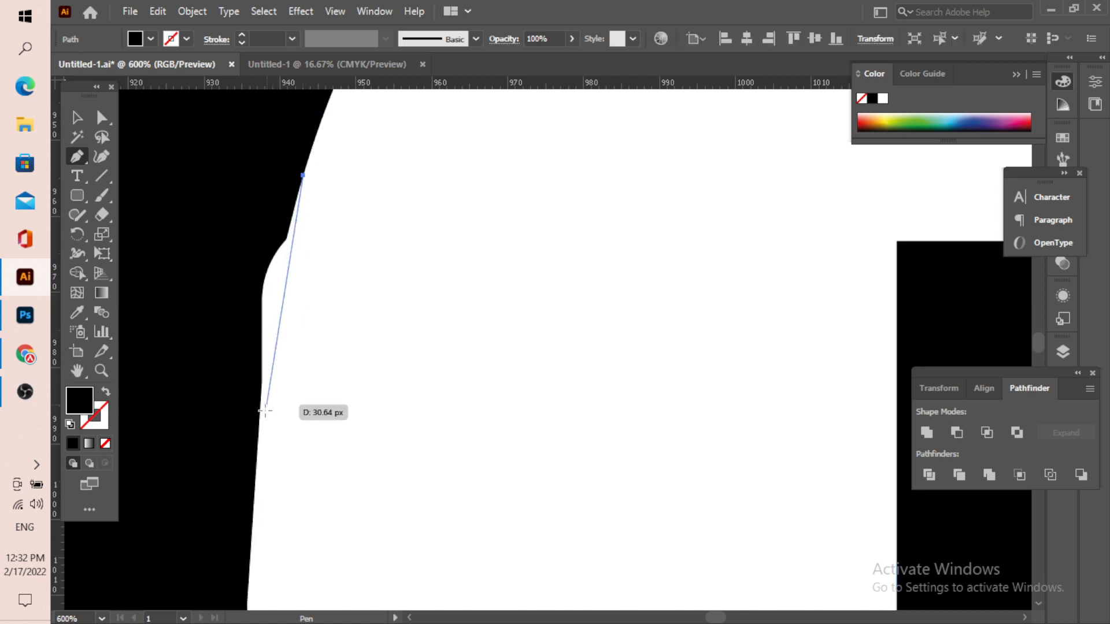
{"action": "left_click_drag", "start_coordinate": [259, 425], "coordinate": [260, 492]}
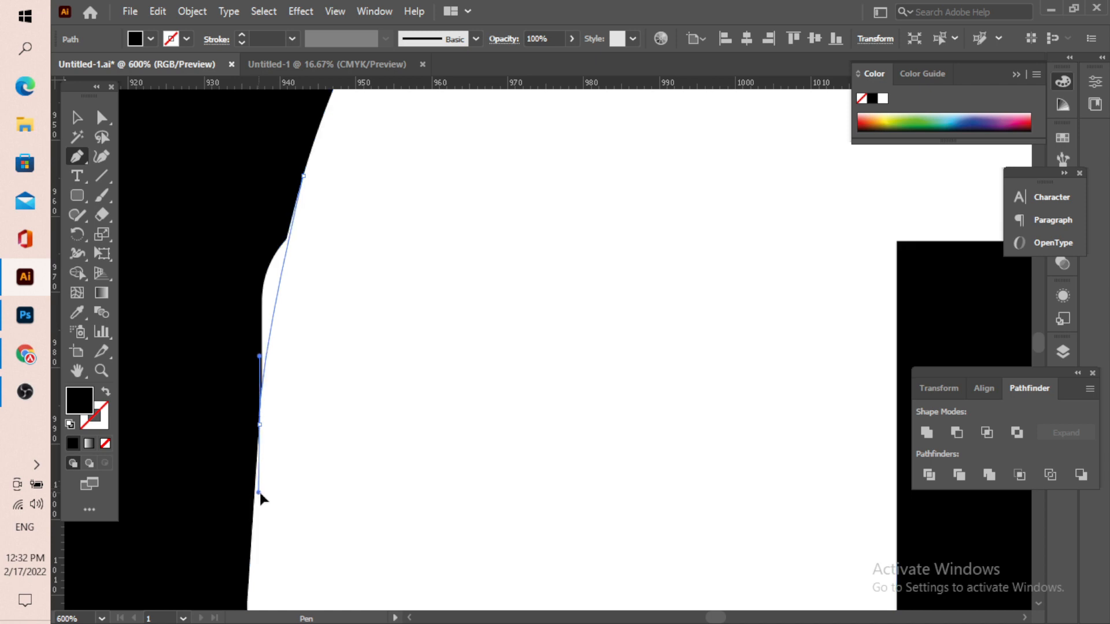
{"action": "left_click_drag", "start_coordinate": [189, 365], "coordinate": [209, 218]}
{"action": "left_click", "coordinate": [209, 219]}
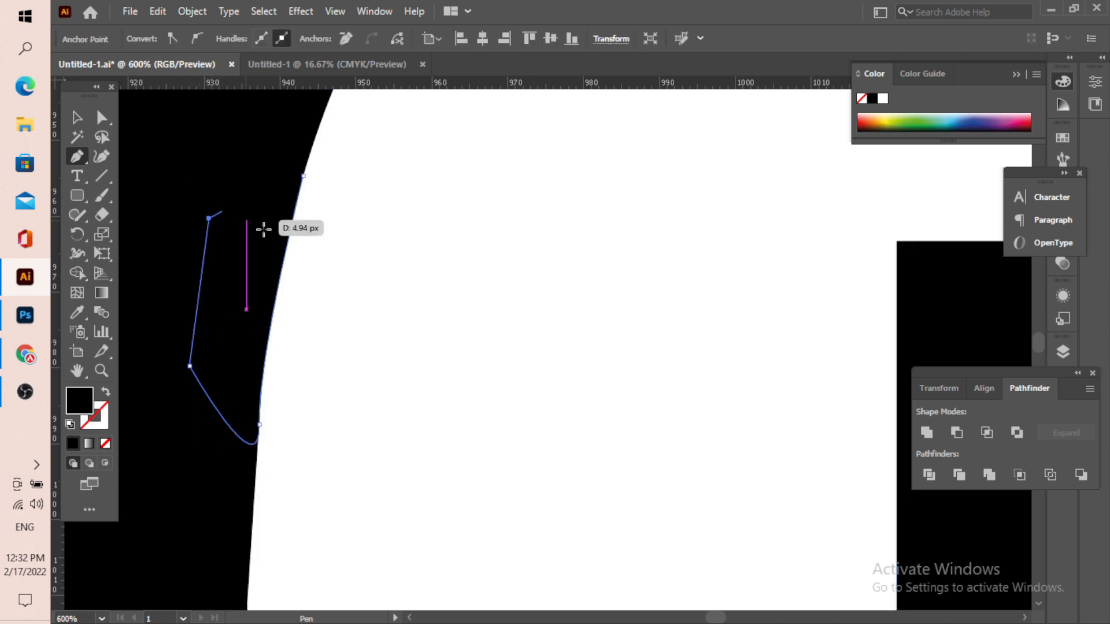
{"action": "left_click", "coordinate": [302, 174]}
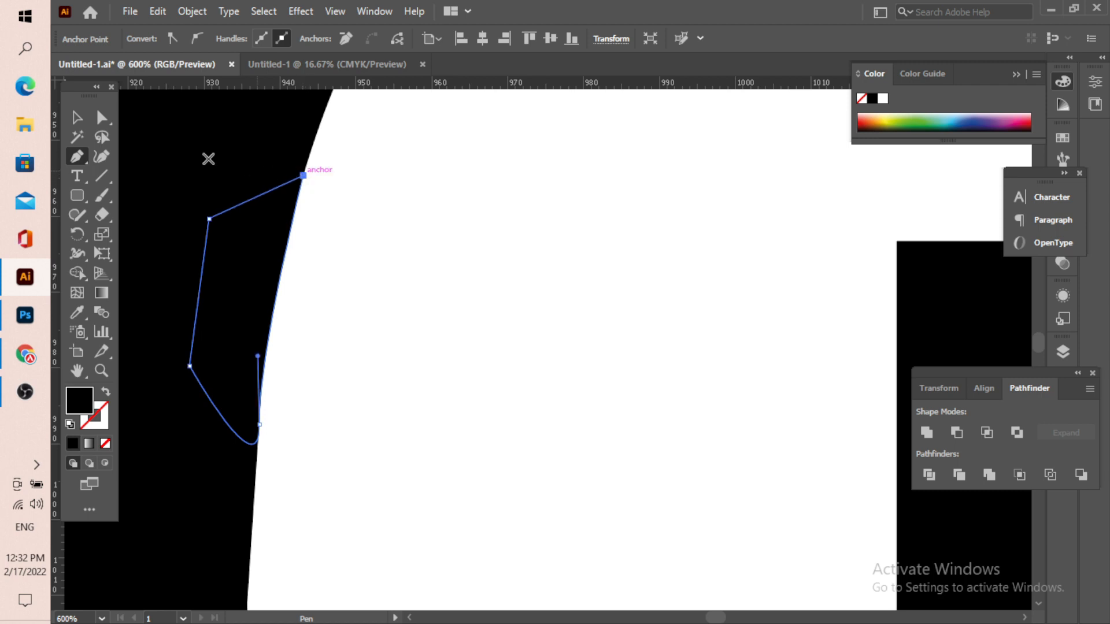
Step: Unite the drawn patch with the letter G into one shape
{"action": "left_click", "coordinate": [80, 118]}
{"action": "scroll", "coordinate": [382, 208], "scroll_direction": "down", "scroll_amount": 5}
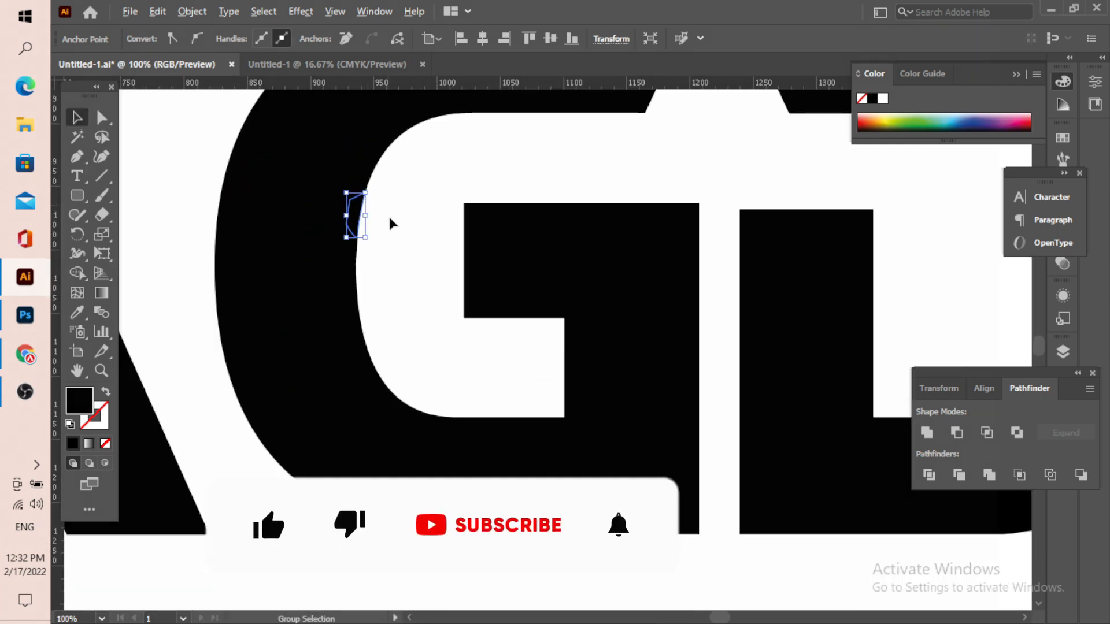
{"action": "left_click", "coordinate": [408, 199]}
{"action": "left_click", "coordinate": [333, 272]}
{"action": "left_click", "coordinate": [926, 433]}
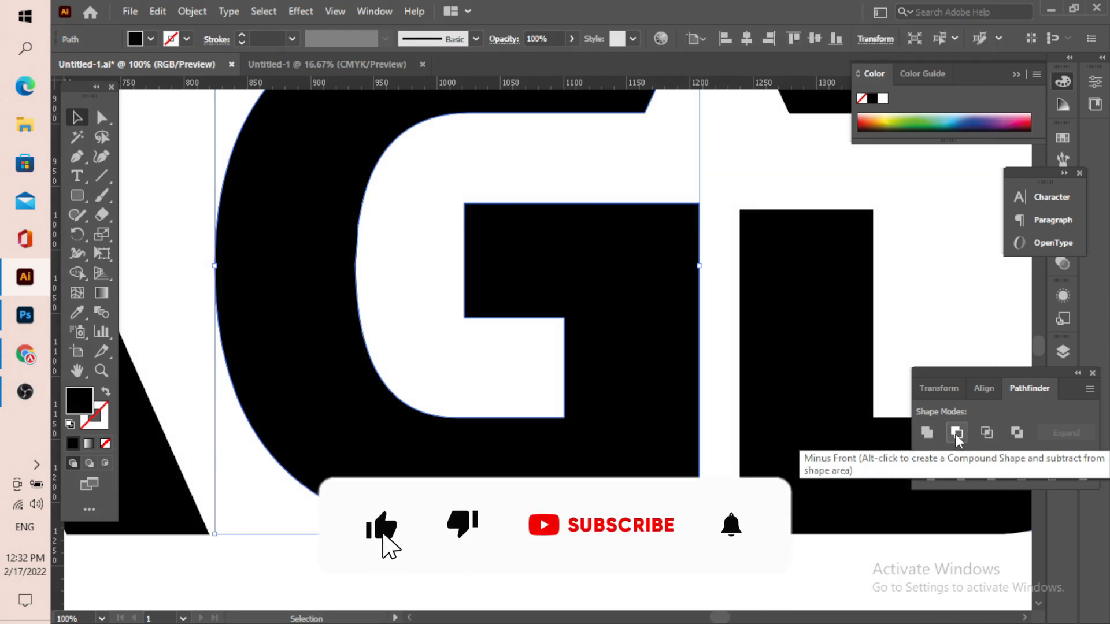
{"action": "left_click", "coordinate": [480, 136]}
Step: Draw a rectangle about 362 by 102 px across the inner bars of the G and D, and fill it red
{"action": "scroll", "coordinate": [396, 313], "scroll_direction": "down", "scroll_amount": 4}
{"action": "scroll", "coordinate": [619, 317], "scroll_direction": "up", "scroll_amount": 2}
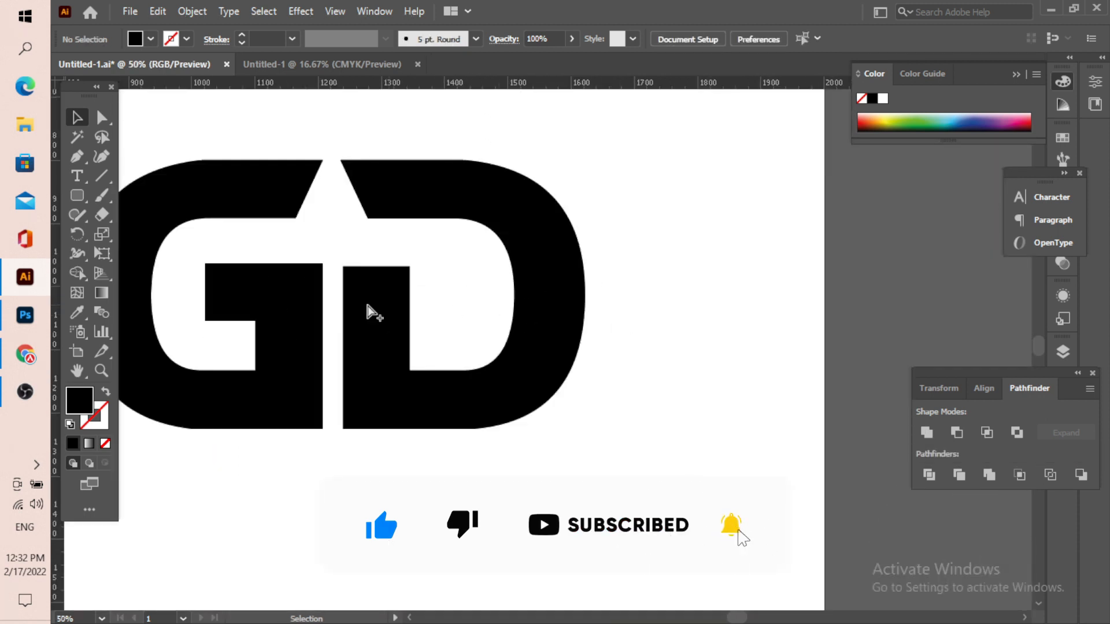
{"action": "scroll", "coordinate": [241, 263], "scroll_direction": "up", "scroll_amount": 3}
{"action": "scroll", "coordinate": [415, 289], "scroll_direction": "up", "scroll_amount": 2}
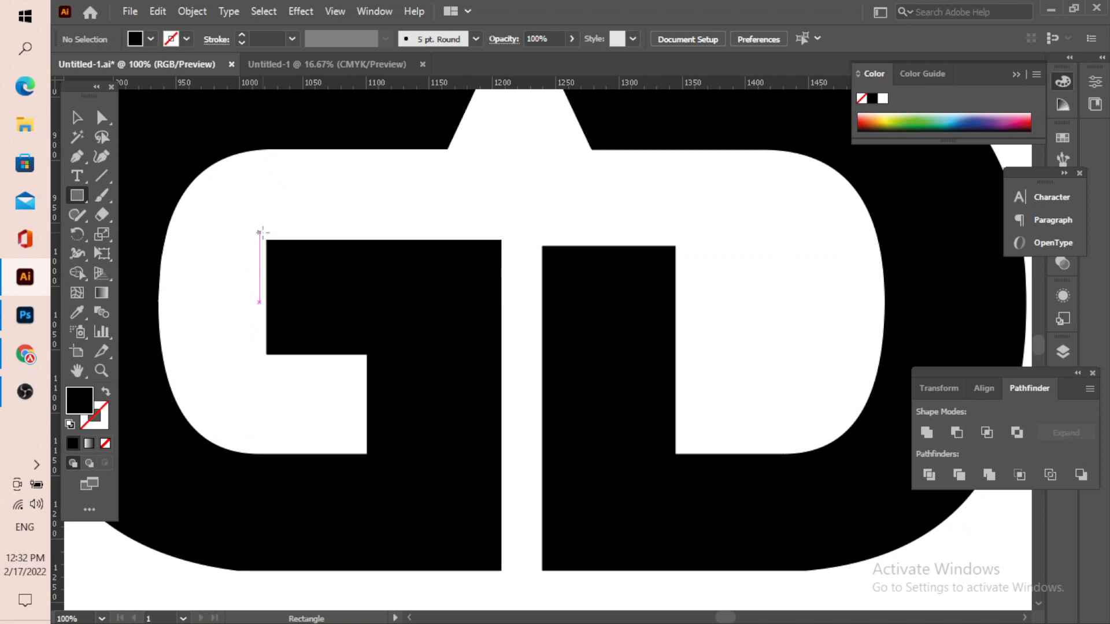
{"action": "left_click_drag", "start_coordinate": [259, 232], "coordinate": [717, 361]}
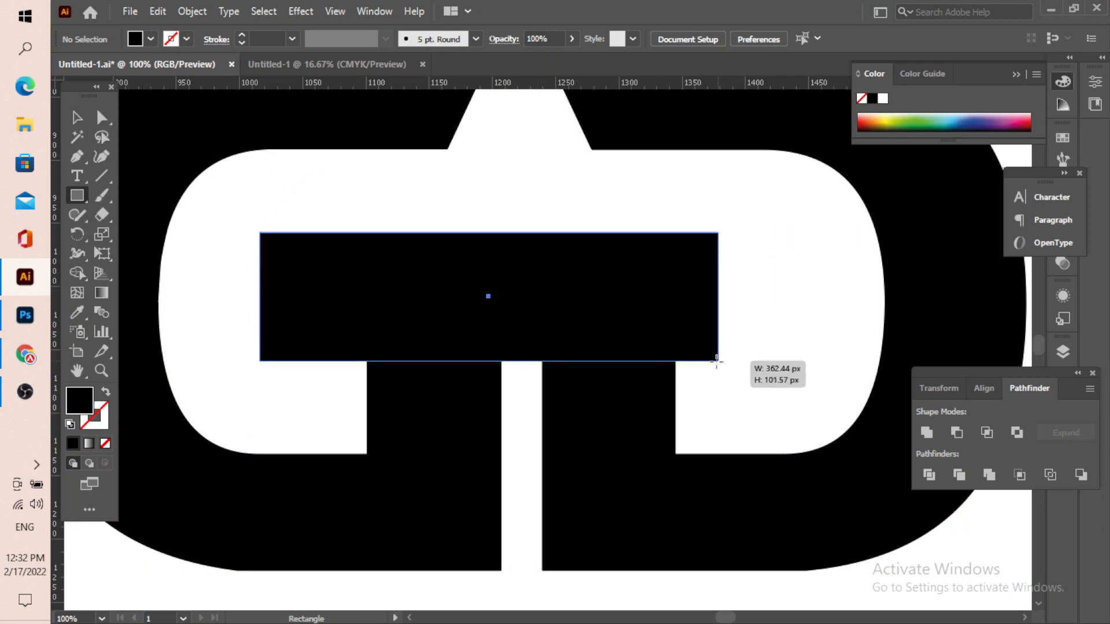
{"action": "left_click", "coordinate": [150, 39]}
{"action": "left_click", "coordinate": [107, 67]}
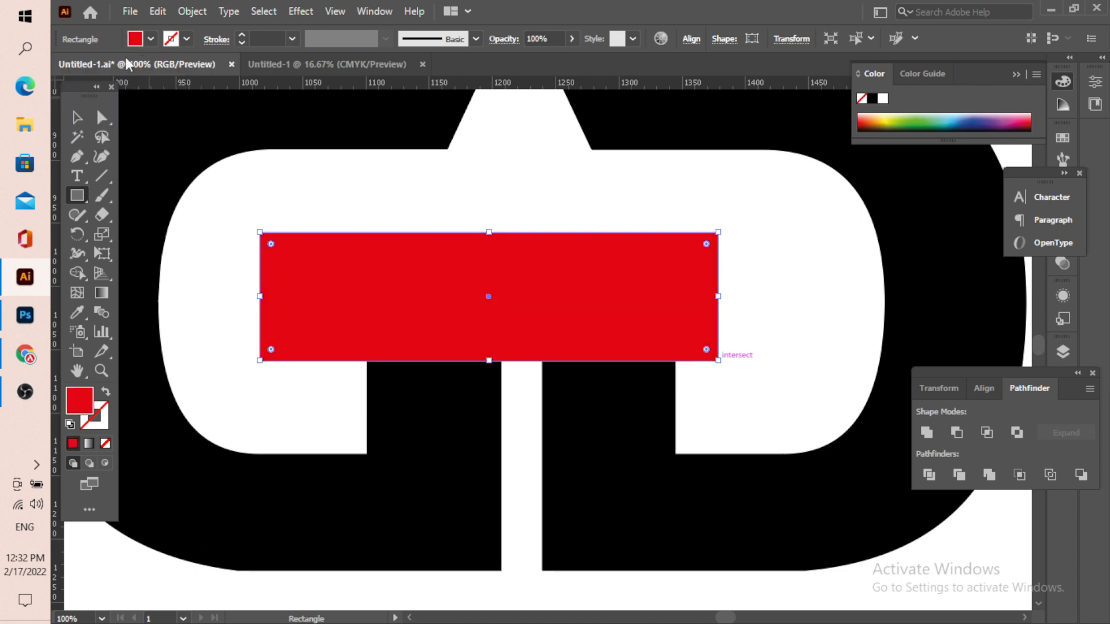
Step: Try to move the red rectangle slightly higher between the G and D
{"action": "left_click", "coordinate": [79, 118]}
{"action": "scroll", "coordinate": [530, 341], "scroll_direction": "up", "scroll_amount": 2}
{"action": "scroll", "coordinate": [530, 341], "scroll_direction": "down", "scroll_amount": 3}
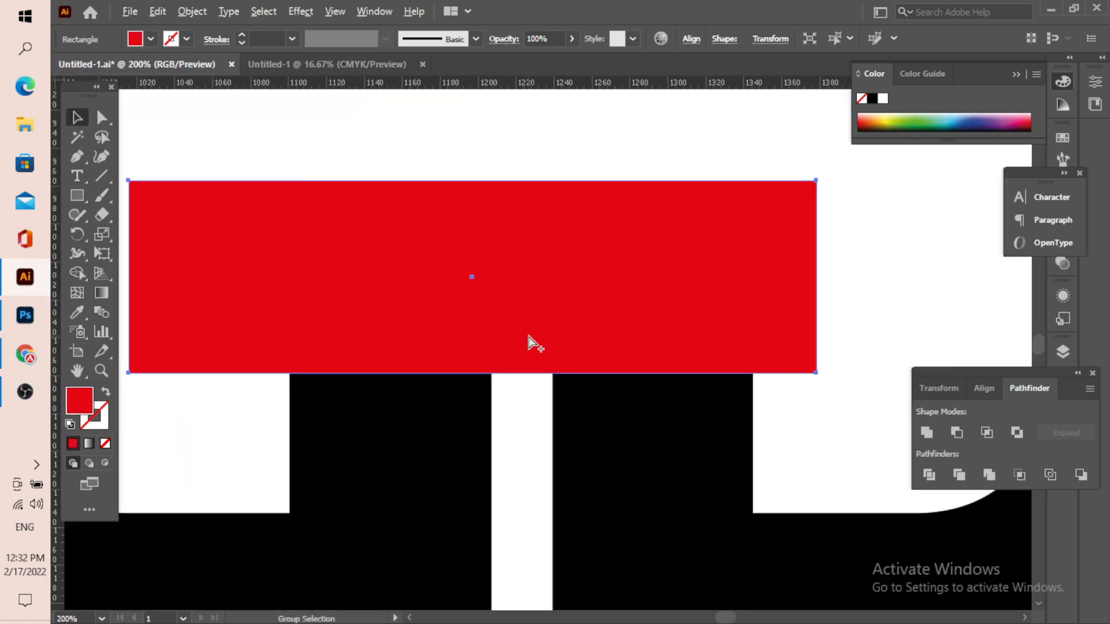
{"action": "left_click_drag", "start_coordinate": [531, 325], "coordinate": [522, 249]}
{"action": "key", "text": "ctrl+z"}
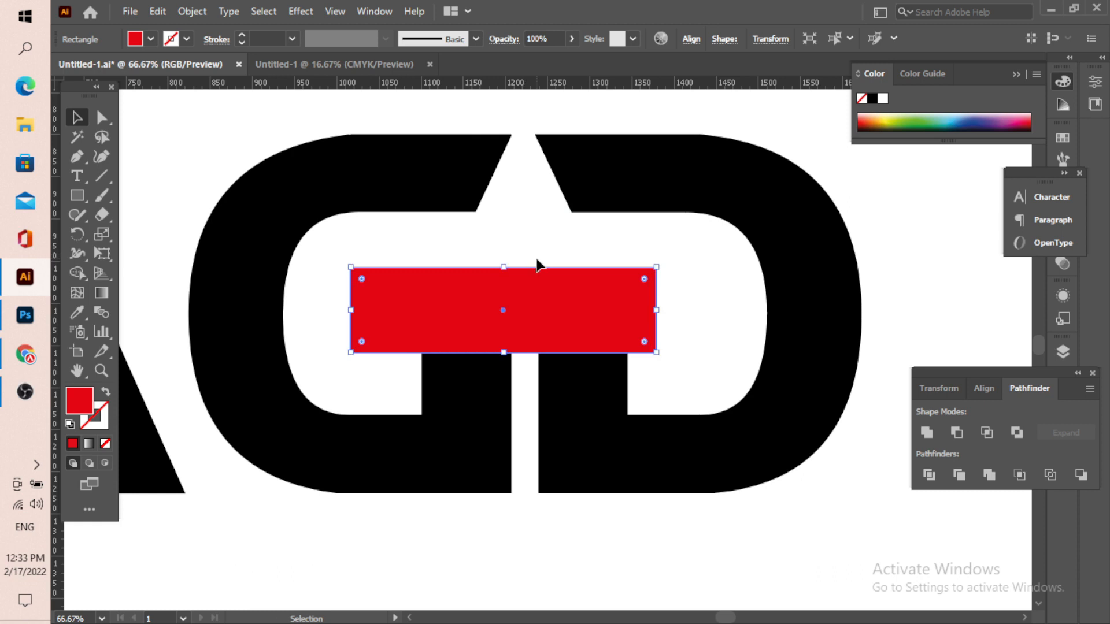
{"action": "scroll", "coordinate": [539, 306], "scroll_direction": "down", "scroll_amount": 3}
{"action": "scroll", "coordinate": [509, 334], "scroll_direction": "up", "scroll_amount": 4}
{"action": "scroll", "coordinate": [581, 444], "scroll_direction": "up", "scroll_amount": 2}
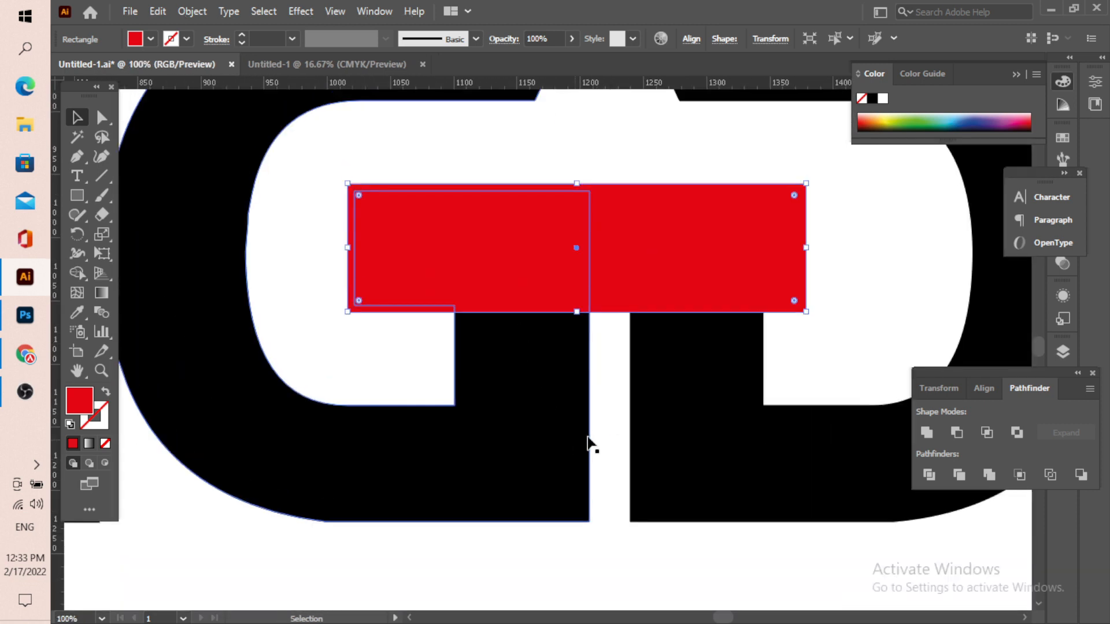
Step: Offset the red rectangle's path outward by 12 px with miter joins, and fill the offset shape yellow
{"action": "left_click", "coordinate": [574, 153]}
{"action": "left_click", "coordinate": [630, 274]}
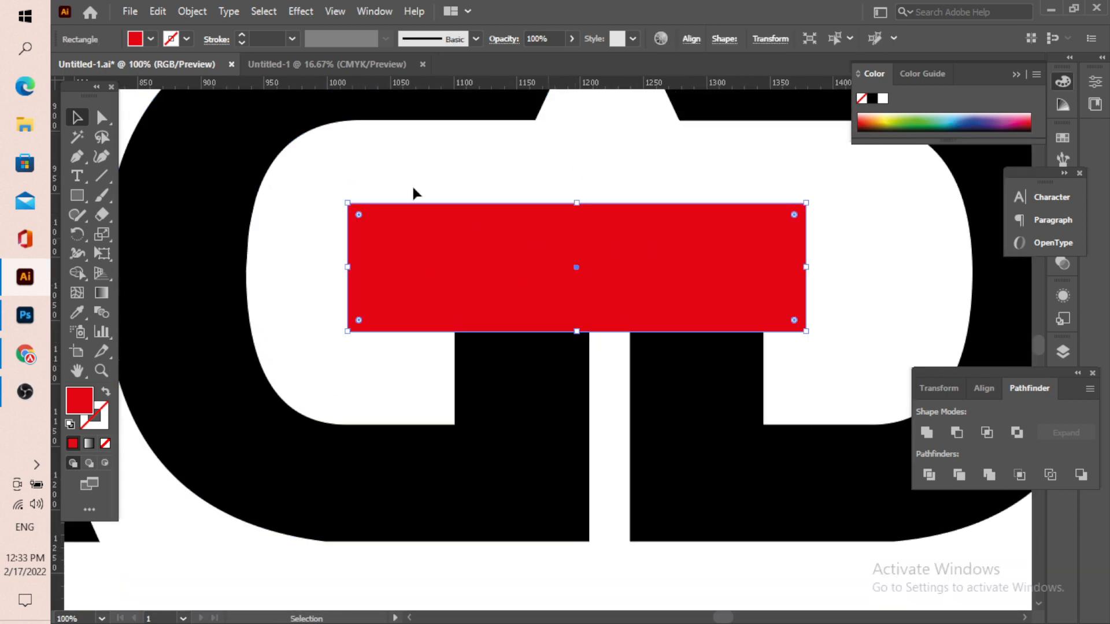
{"action": "left_click", "coordinate": [194, 18]}
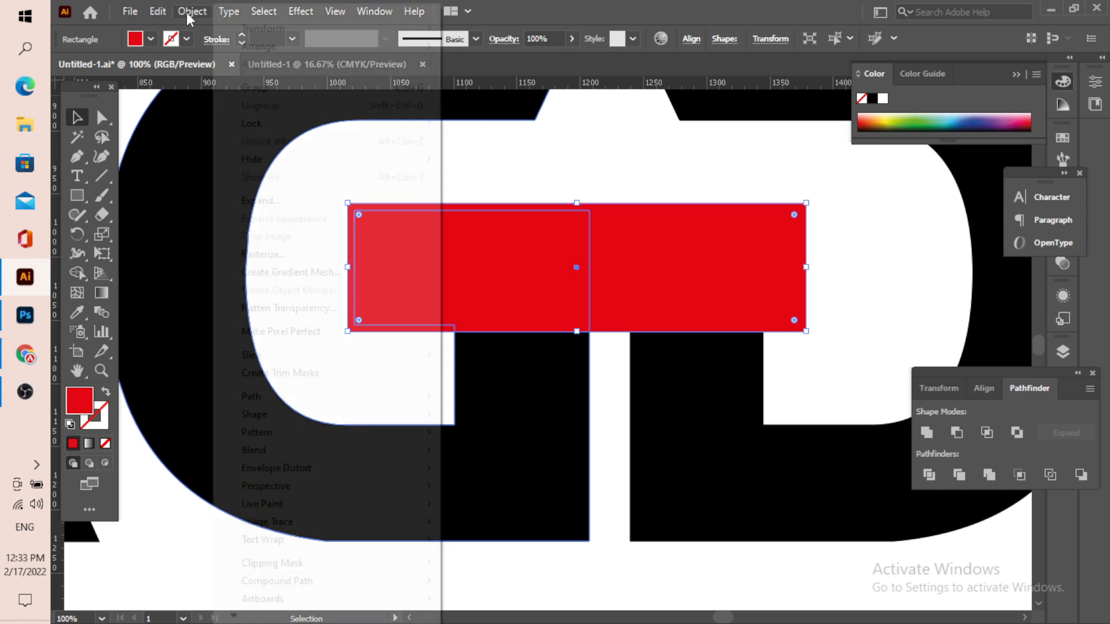
{"action": "mouse_move", "coordinate": [345, 398]}
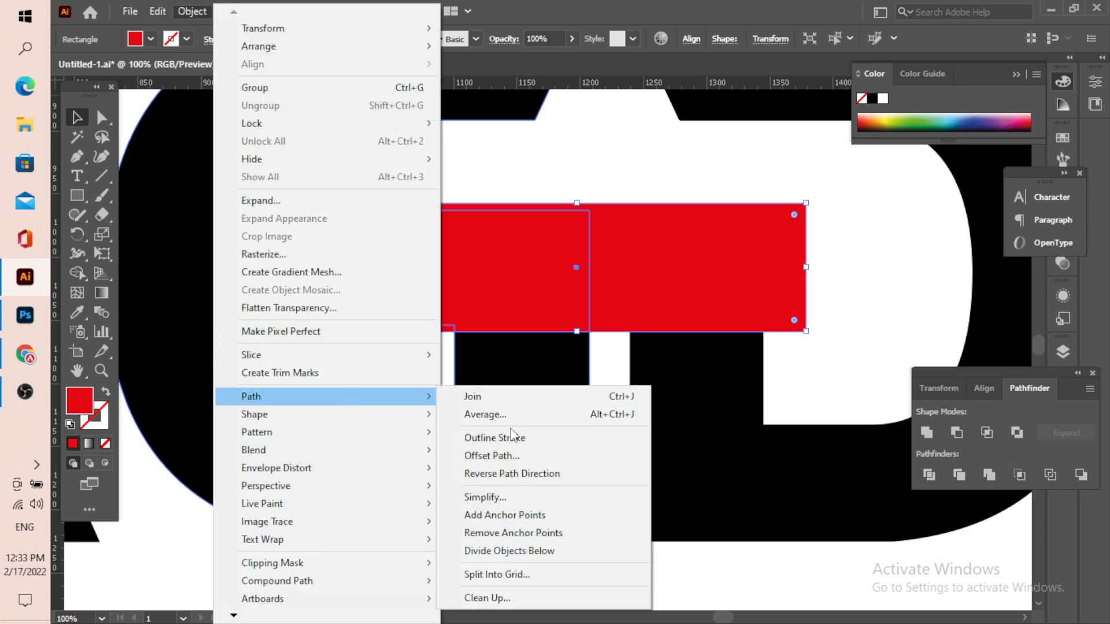
{"action": "left_click", "coordinate": [535, 457]}
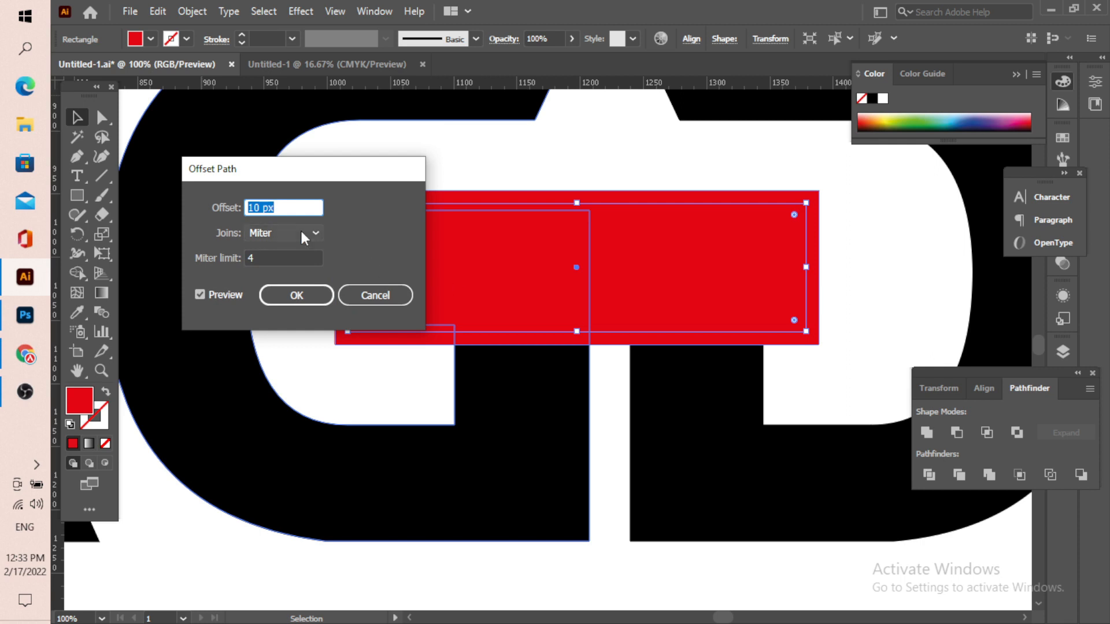
{"action": "left_click", "coordinate": [305, 298]}
{"action": "key", "text": "Up"}
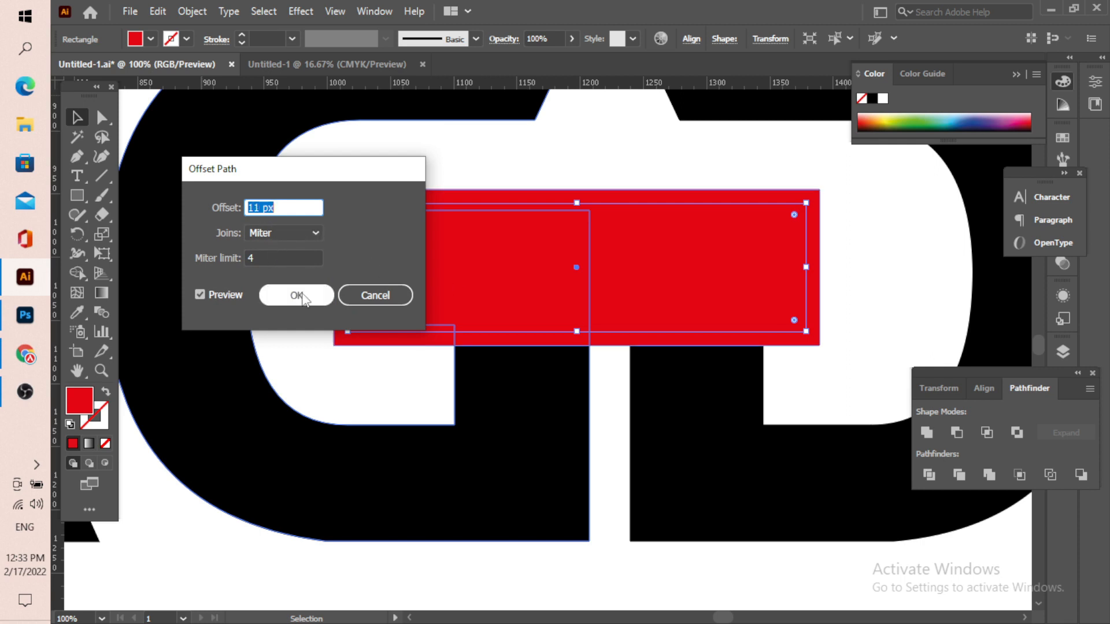
{"action": "key", "text": "Up"}
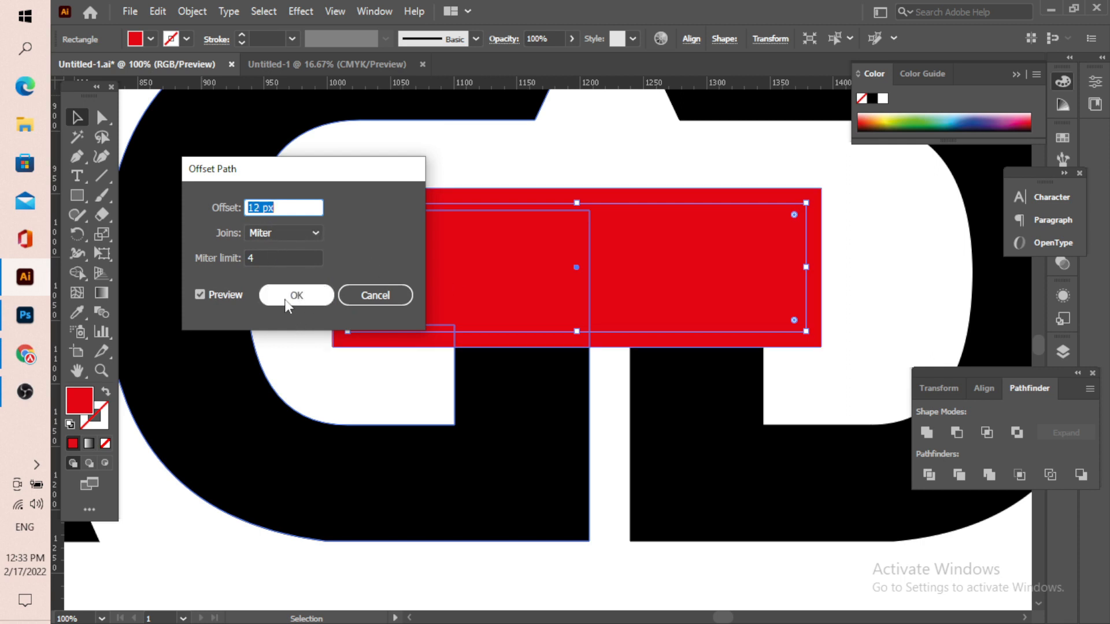
{"action": "left_click", "coordinate": [288, 300]}
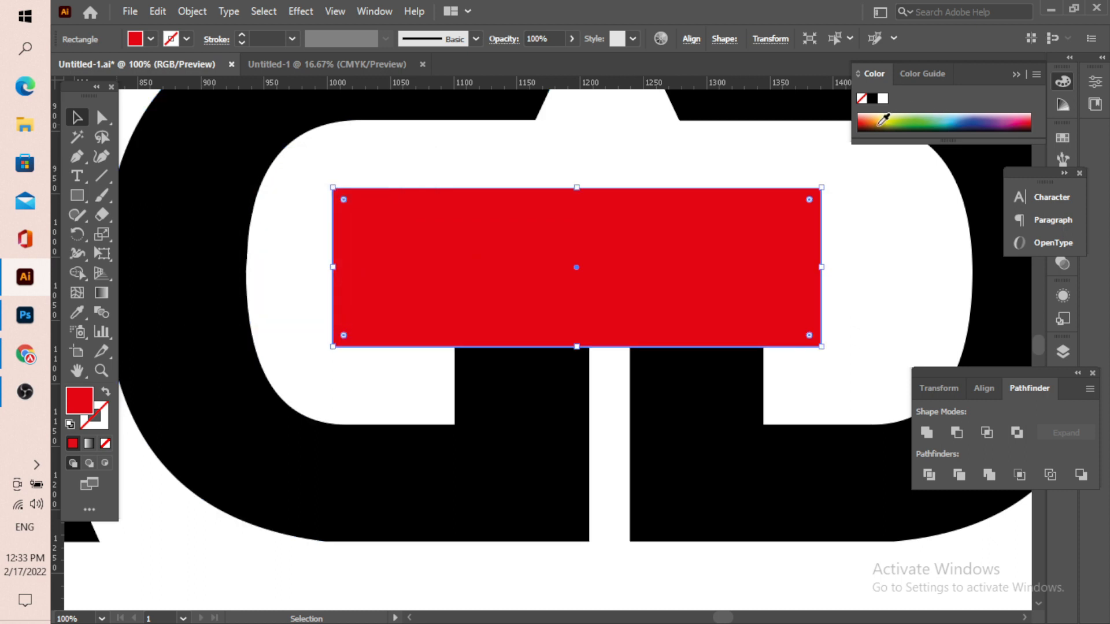
{"action": "left_click", "coordinate": [886, 110]}
Step: Select both letters and both rectangles, and cut away the yellow strip overlapping the G and D stems with Shape Builder
{"action": "left_click_drag", "start_coordinate": [436, 151], "coordinate": [789, 402]}
{"action": "left_click", "coordinate": [77, 273]}
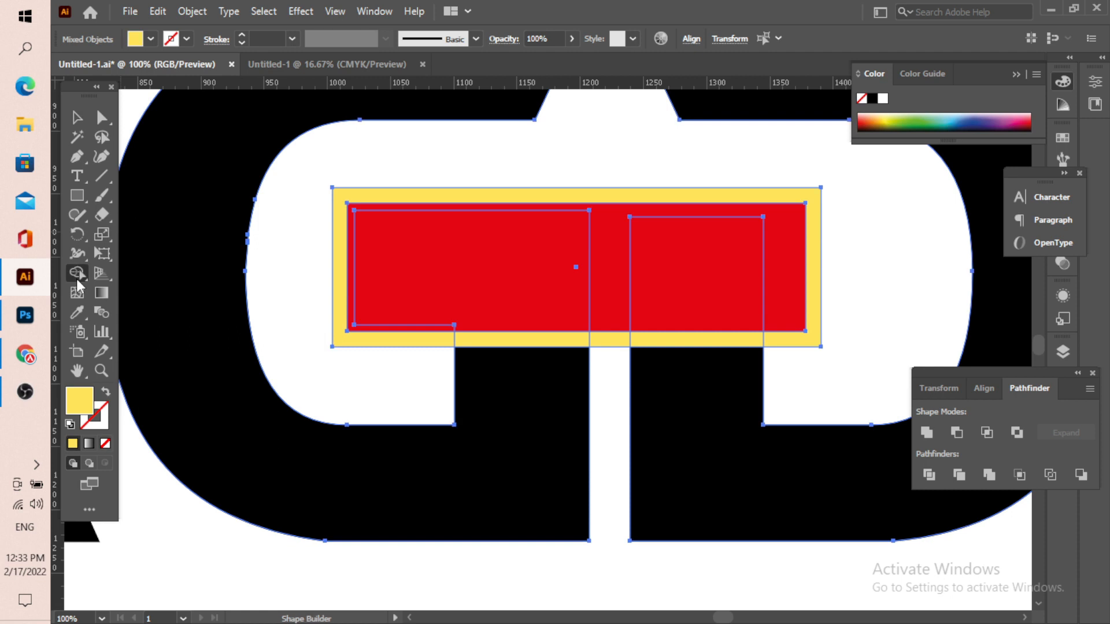
{"action": "scroll", "coordinate": [602, 355], "scroll_direction": "up", "scroll_amount": 2}
{"action": "left_click_drag", "start_coordinate": [717, 329], "coordinate": [552, 323]}
{"action": "scroll", "coordinate": [672, 334], "scroll_direction": "down", "scroll_amount": 4, "text": "alt"}
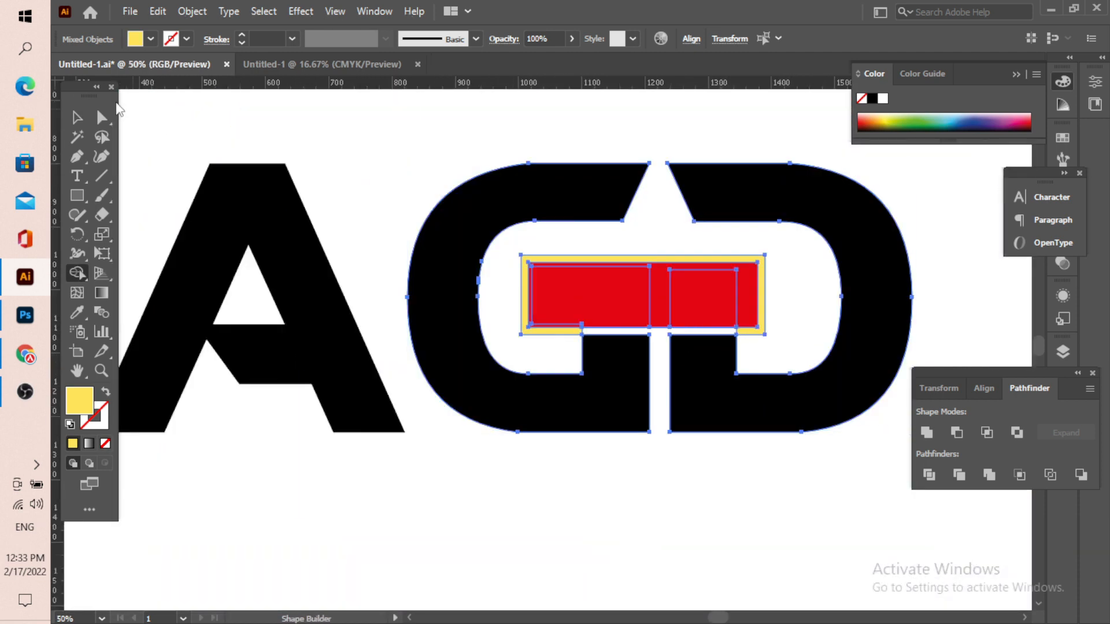
Step: Delete the remaining yellow border around the red rectangle
{"action": "left_click", "coordinate": [81, 118]}
{"action": "left_click", "coordinate": [243, 124]}
{"action": "left_click", "coordinate": [764, 328]}
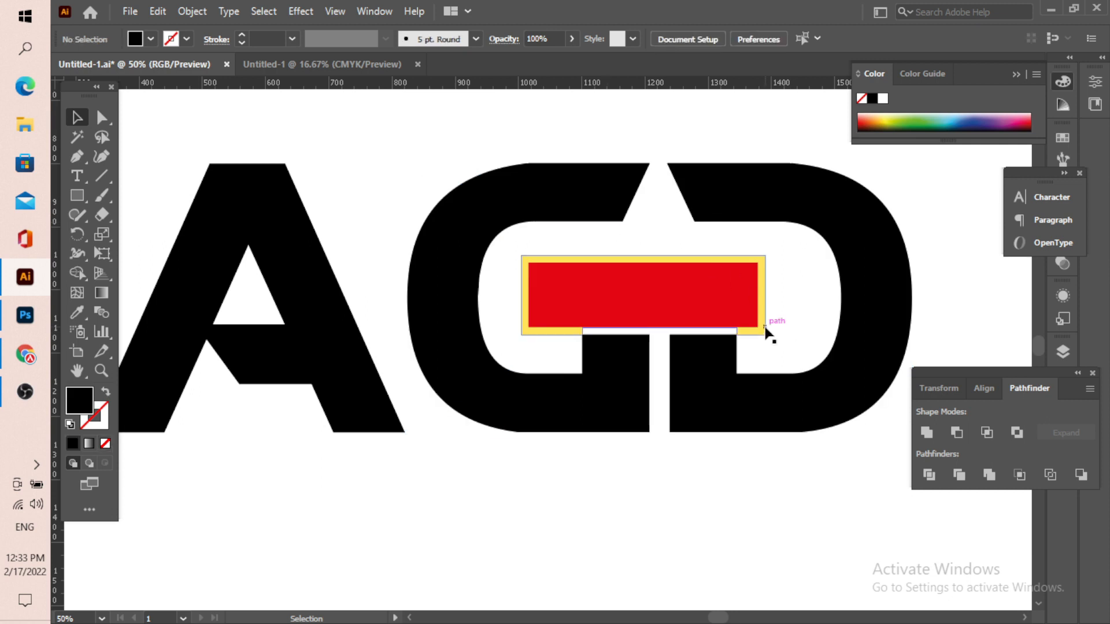
{"action": "key", "text": "Delete"}
Step: Nudge the red rectangle up slightly to expose the black letter pieces beneath it
{"action": "scroll", "coordinate": [665, 300], "scroll_direction": "down", "scroll_amount": 3, "text": "alt"}
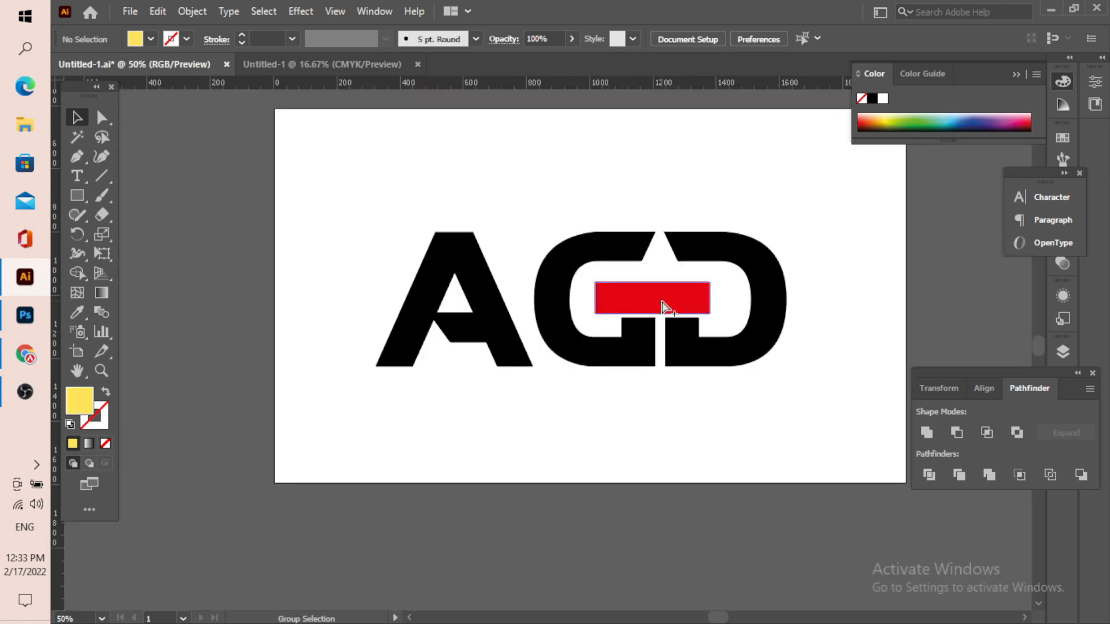
{"action": "scroll", "coordinate": [665, 312], "scroll_direction": "up", "scroll_amount": 4, "text": "alt"}
{"action": "scroll", "coordinate": [720, 286], "scroll_direction": "up", "scroll_amount": 1, "text": "alt"}
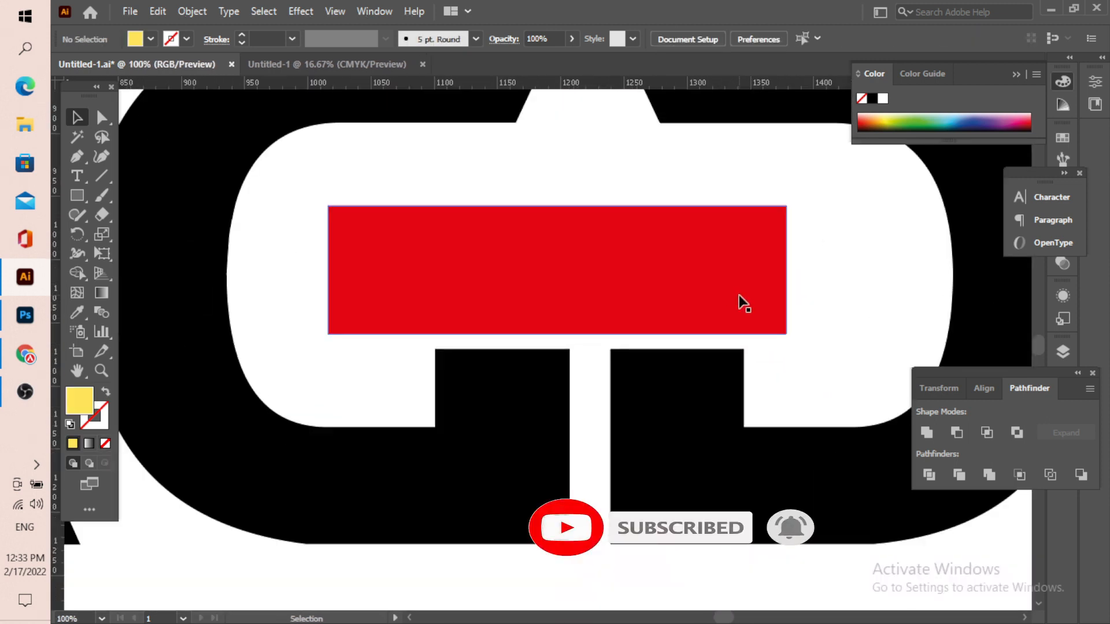
{"action": "left_click", "coordinate": [739, 294]}
{"action": "key", "text": "Up"}
{"action": "key", "text": "Up"}
Step: Release the D's compound path and delete the leftover D and G pieces beneath the red rectangle
{"action": "right_click", "coordinate": [653, 396]}
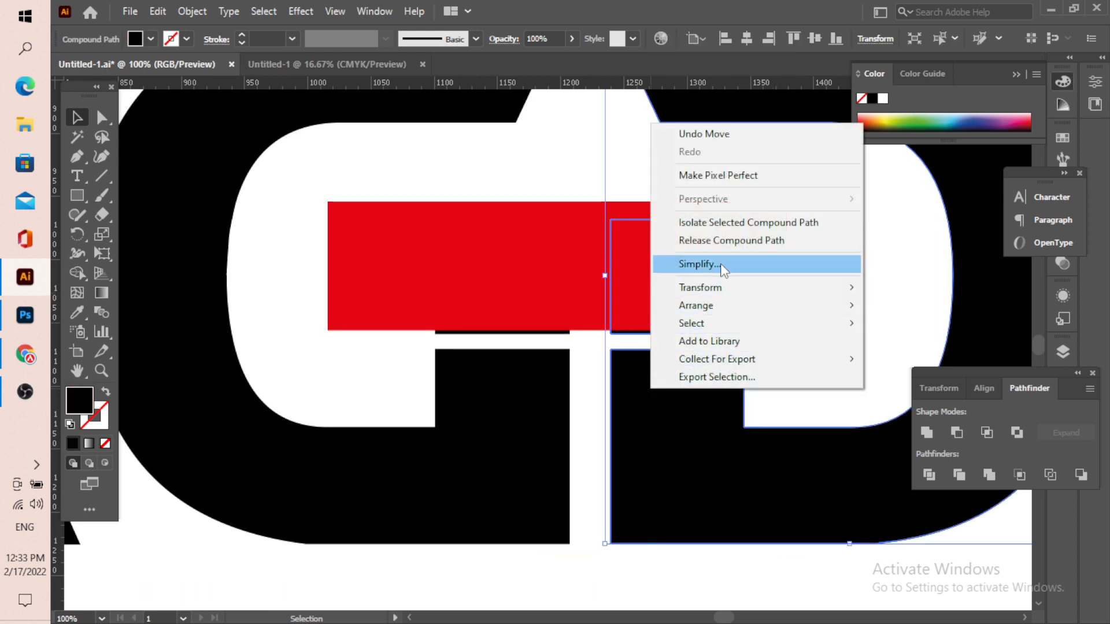
{"action": "left_click", "coordinate": [726, 240]}
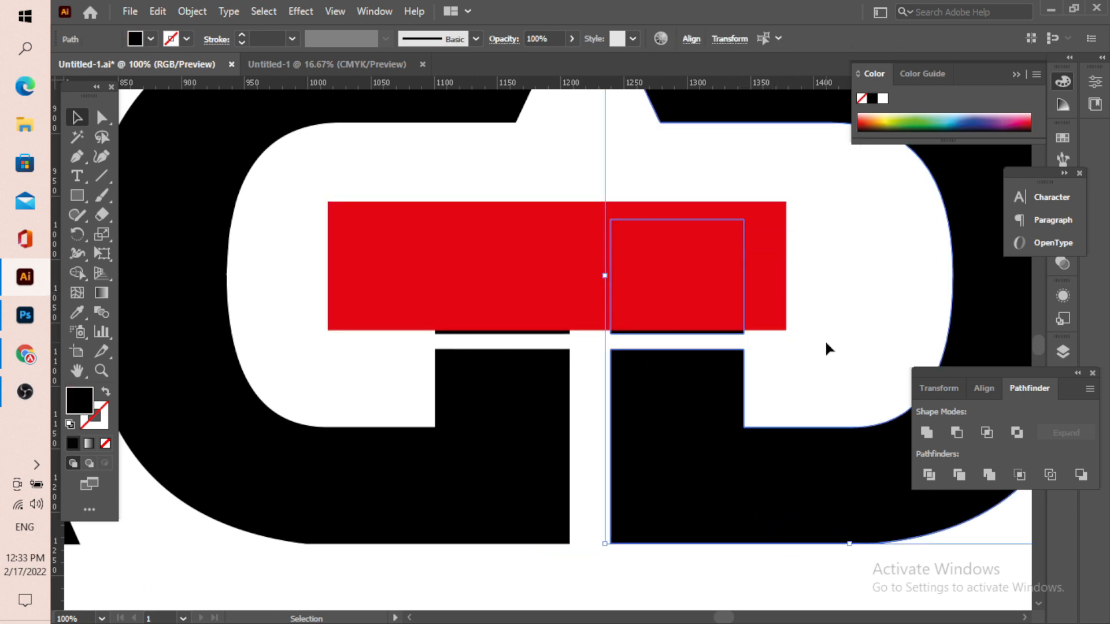
{"action": "left_click", "coordinate": [737, 333]}
{"action": "left_click", "coordinate": [731, 336]}
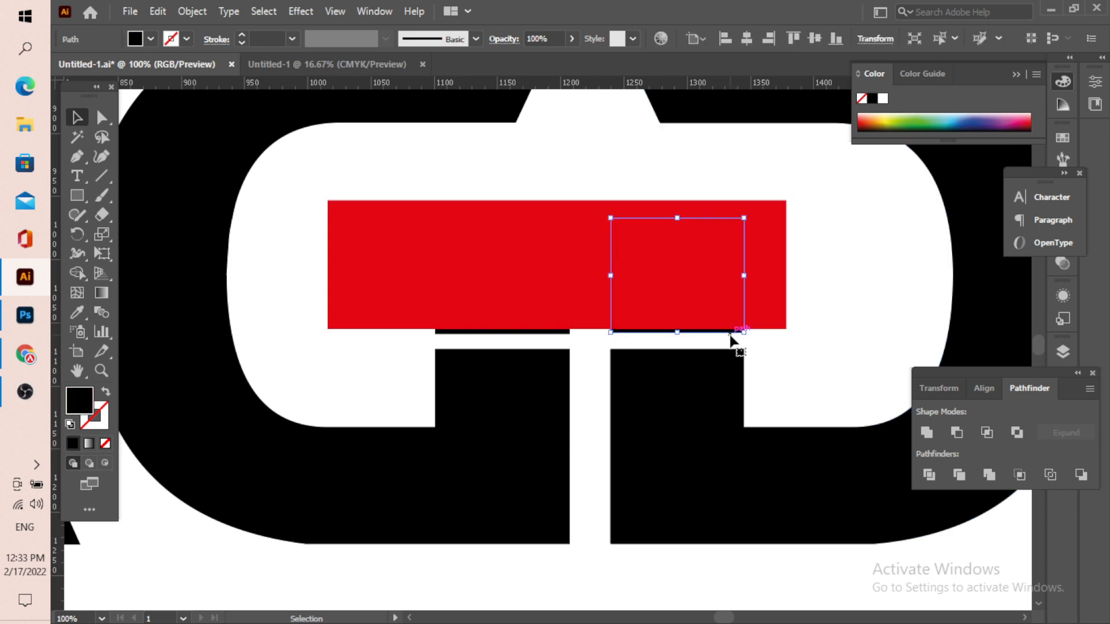
{"action": "left_click", "coordinate": [651, 348]}
{"action": "left_click", "coordinate": [536, 340]}
{"action": "key", "text": "Delete"}
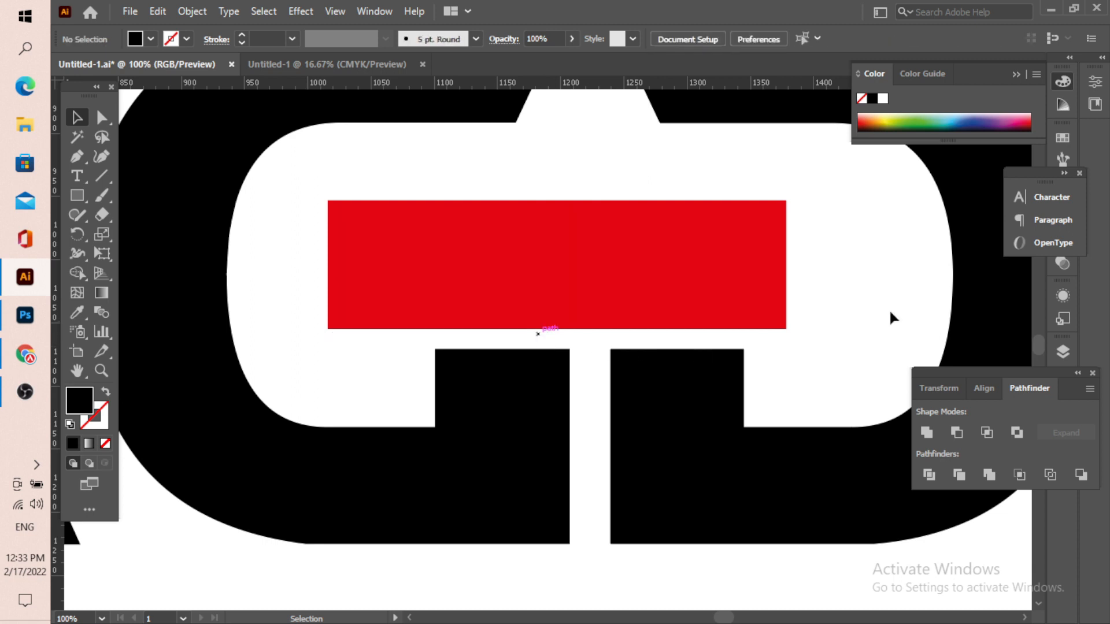
Step: Nudge the red rectangle slightly right and up to centre it in the space between the G and D
{"action": "left_click", "coordinate": [654, 302]}
{"action": "scroll", "coordinate": [515, 359], "scroll_direction": "down", "scroll_amount": 3}
{"action": "scroll", "coordinate": [545, 329], "scroll_direction": "up", "scroll_amount": 3}
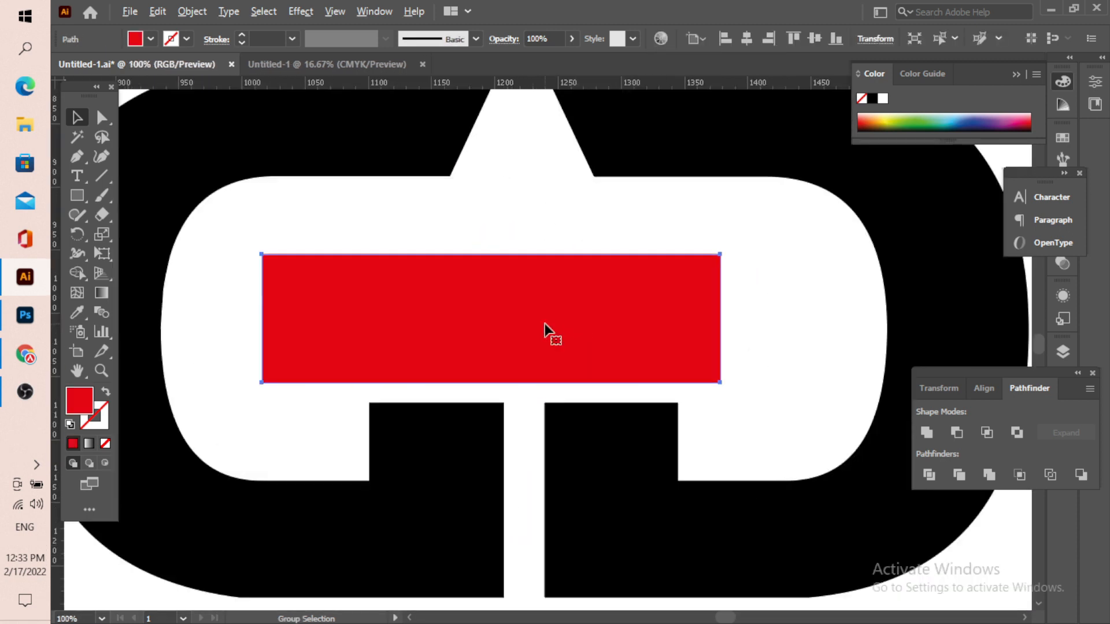
{"action": "scroll", "coordinate": [626, 337], "scroll_direction": "down", "scroll_amount": 3}
{"action": "scroll", "coordinate": [509, 326], "scroll_direction": "up", "scroll_amount": 3}
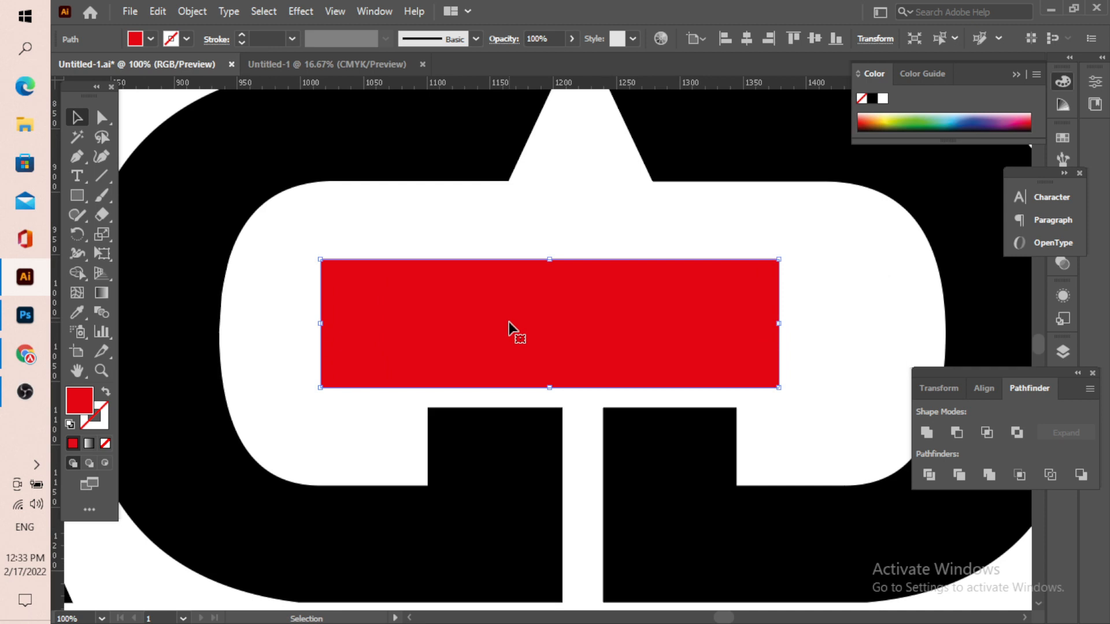
{"action": "key", "text": "Right"}
{"action": "key", "text": "Right"}
{"action": "key", "text": "Right"}
{"action": "key", "text": "Right"}
{"action": "key", "text": "Right"}
{"action": "key", "text": "Right"}
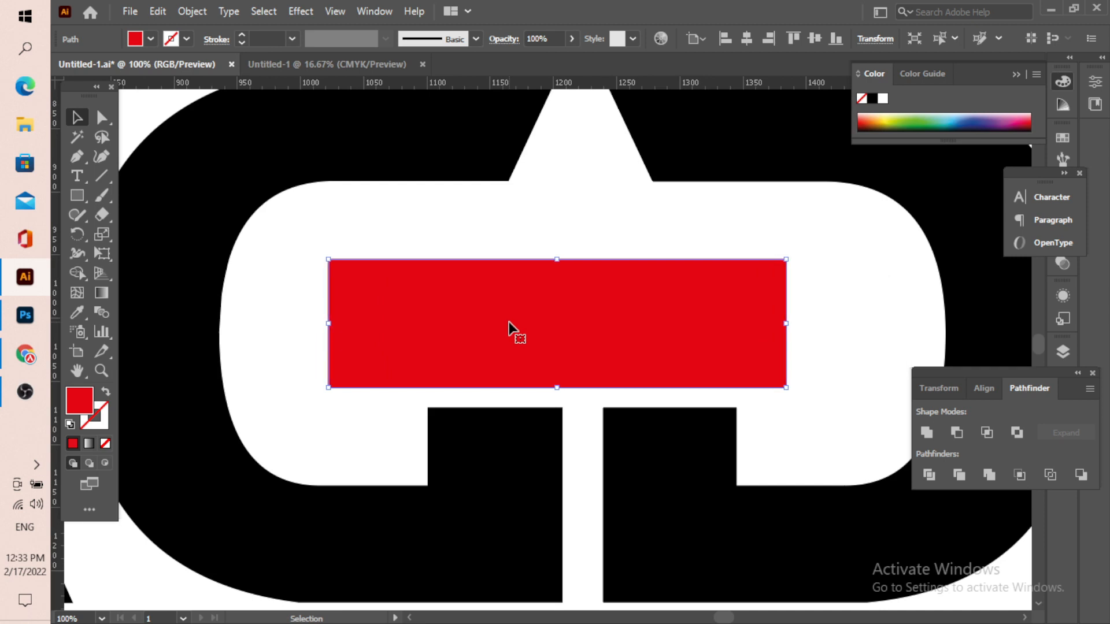
{"action": "key", "text": "Down"}
{"action": "key", "text": "Down"}
{"action": "key", "text": "Up"}
{"action": "key", "text": "Up"}
{"action": "key", "text": "Up"}
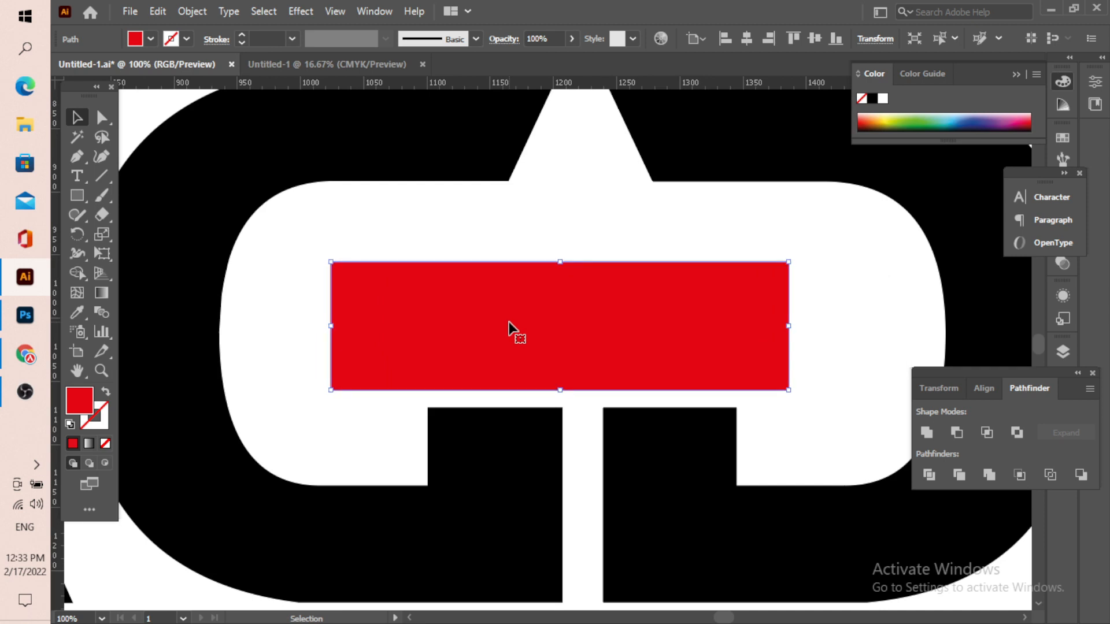
Step: Copy the red rectangle, paste it in front, and enlarge the copy evenly around its centre
{"action": "left_click", "coordinate": [275, 125], "text": "shift"}
{"action": "left_click", "coordinate": [162, 9]}
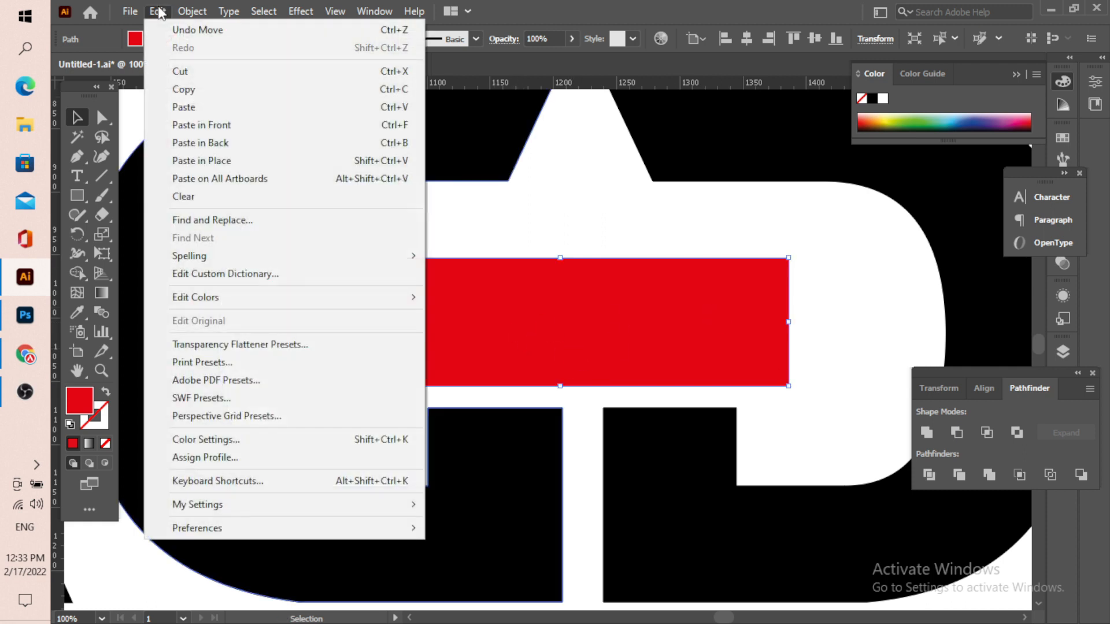
{"action": "left_click", "coordinate": [196, 88]}
{"action": "left_click", "coordinate": [156, 11]}
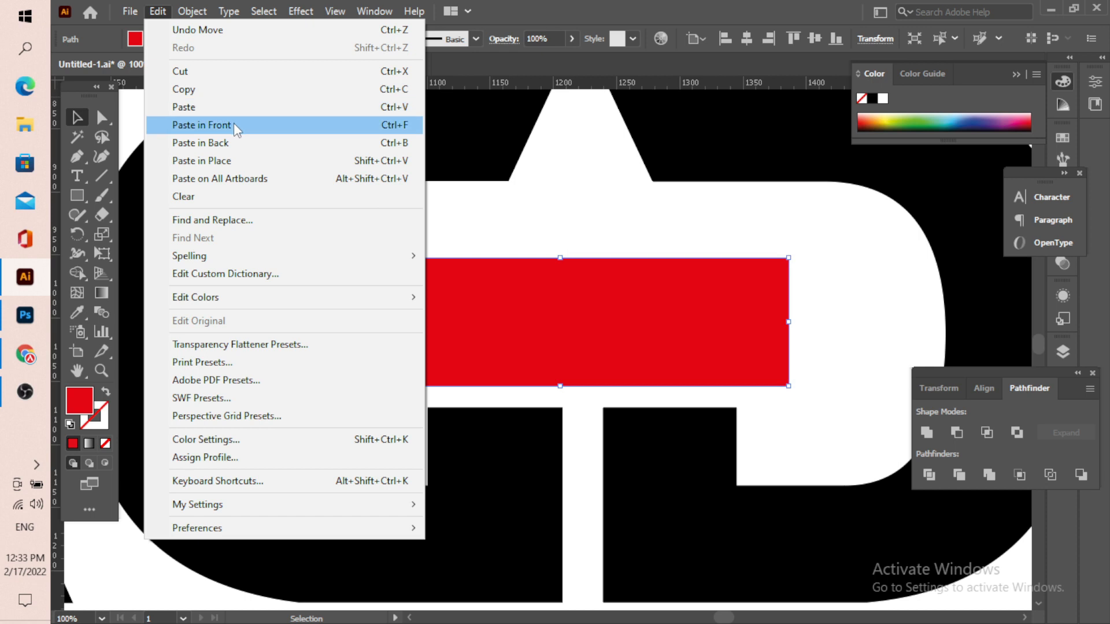
{"action": "left_click", "coordinate": [234, 125]}
{"action": "left_click_drag", "start_coordinate": [790, 256], "coordinate": [818, 241]}
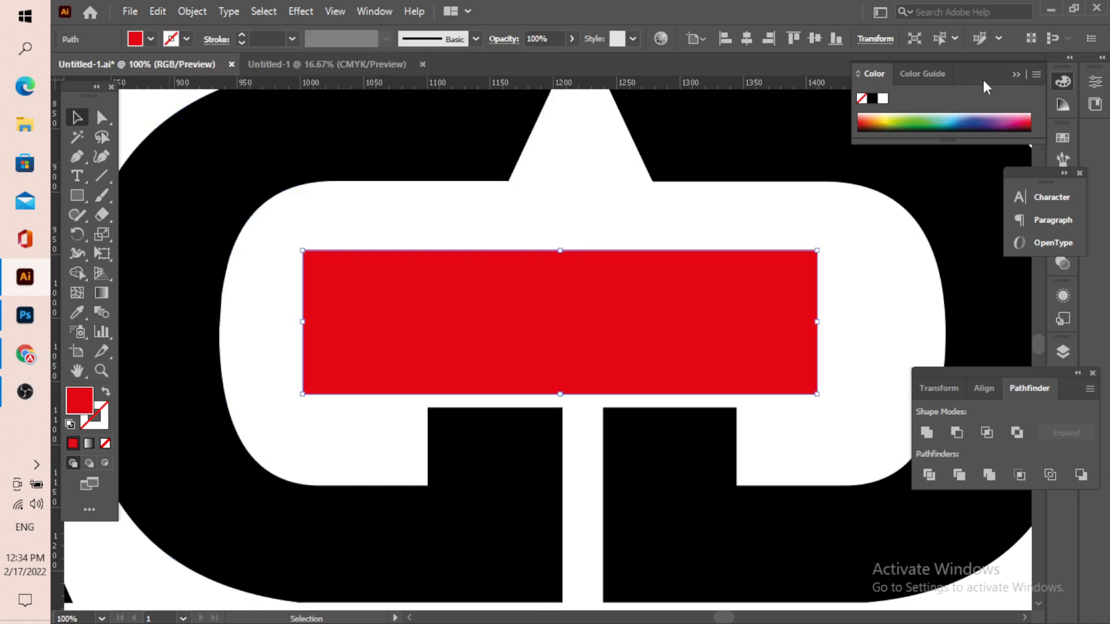
Step: Fill the enlarged rectangle with black and send it behind the original red rectangle
{"action": "left_click", "coordinate": [873, 100]}
{"action": "key", "text": "ctrl+bracketleft"}
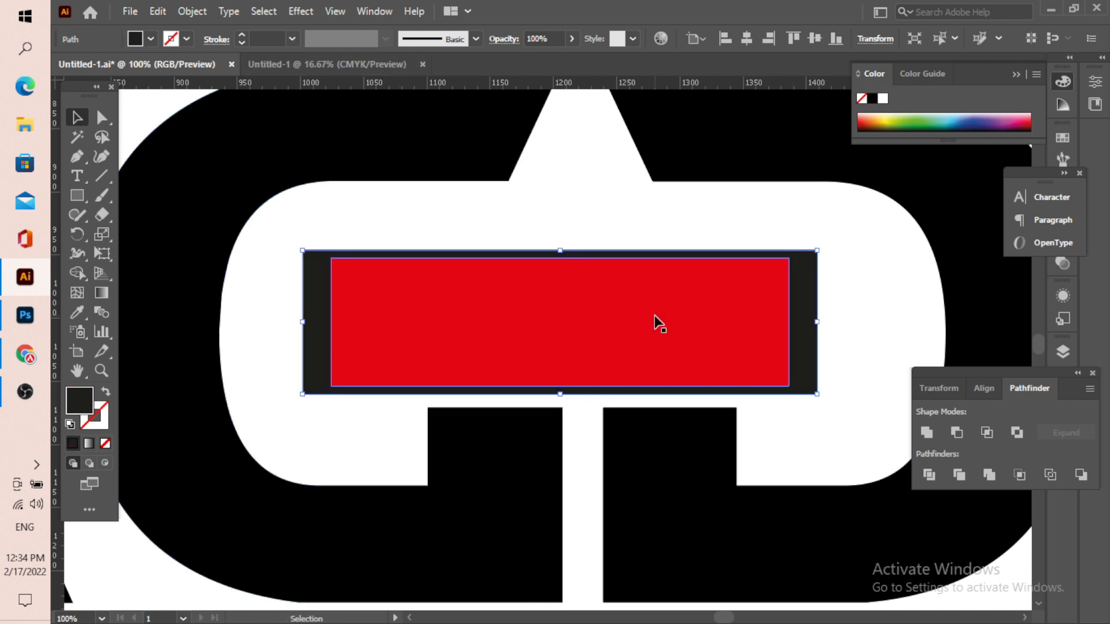
{"action": "left_click", "coordinate": [708, 211]}
{"action": "scroll", "coordinate": [670, 367], "scroll_direction": "down", "scroll_amount": 3}
{"action": "scroll", "coordinate": [660, 351], "scroll_direction": "up", "scroll_amount": 3}
Step: Shrink the red rectangle slightly and widen a copy in front of it until only a thin black border remains
{"action": "left_click", "coordinate": [750, 345]}
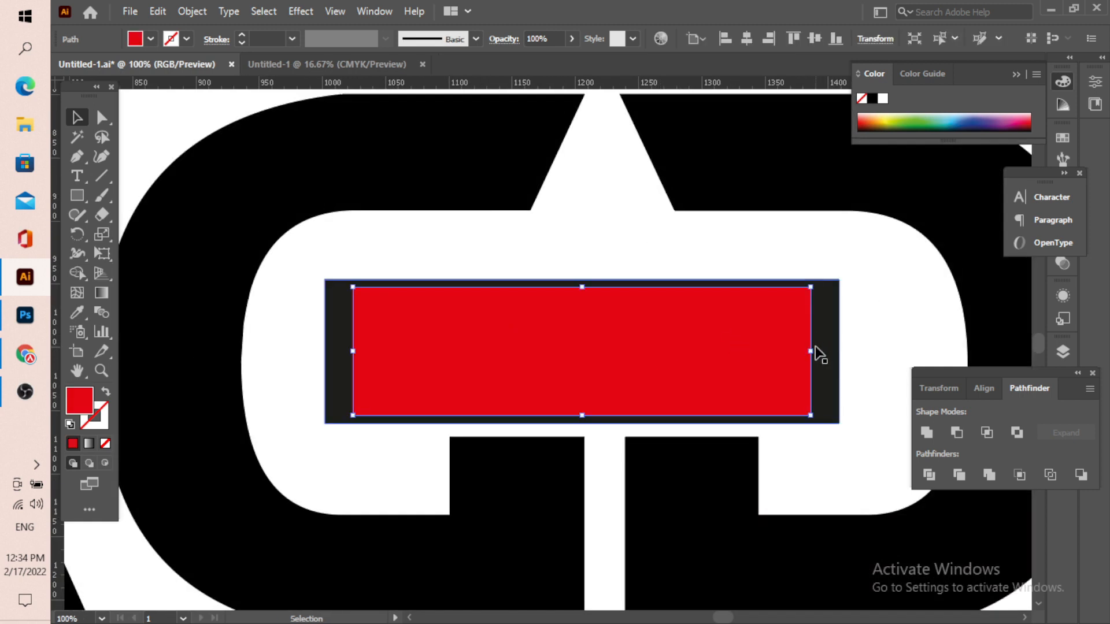
{"action": "left_click_drag", "start_coordinate": [810, 351], "coordinate": [808, 351]}
{"action": "key", "text": "a"}
{"action": "key", "text": "v"}
{"action": "left_click_drag", "start_coordinate": [808, 351], "coordinate": [828, 353]}
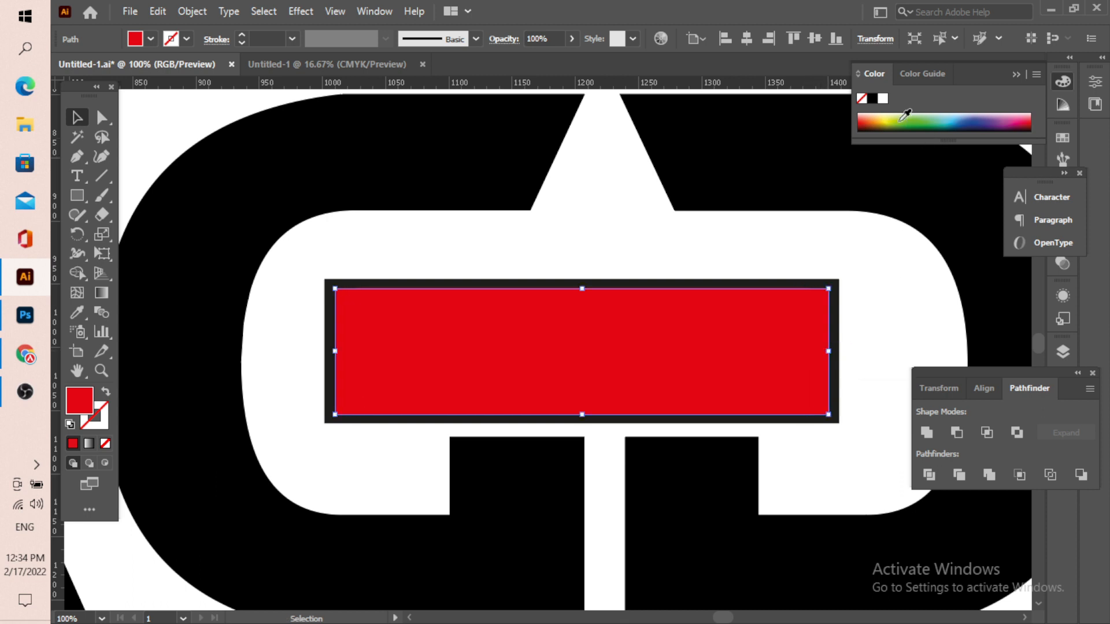
Step: Fill the widened copy with white and place it between the red and black rectangles
{"action": "left_click", "coordinate": [883, 98]}
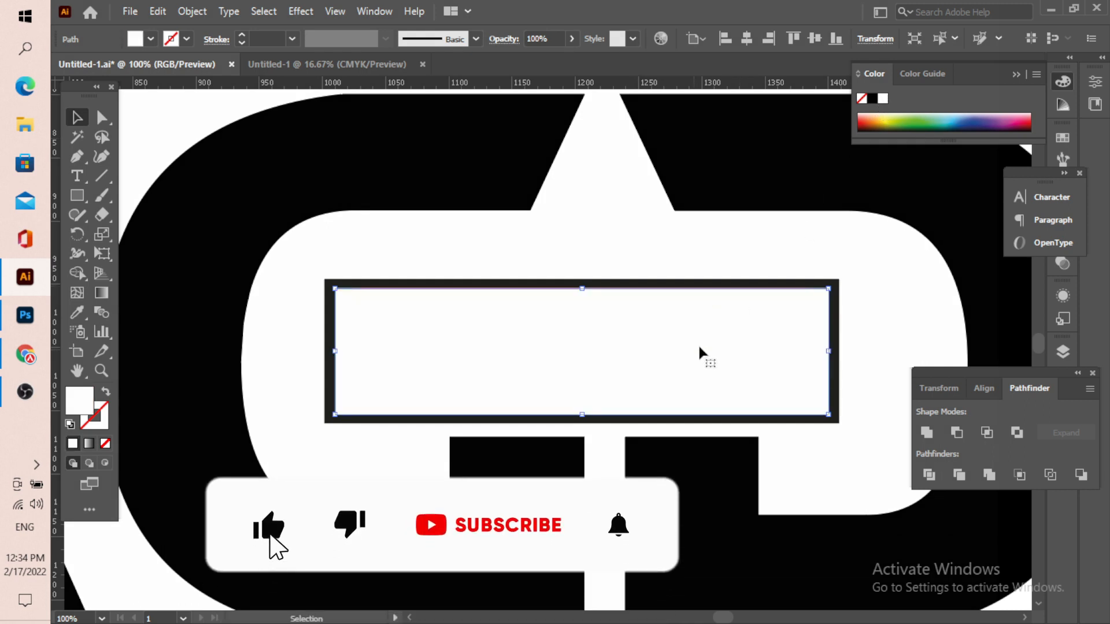
{"action": "key", "text": "ctrl+["}
{"action": "key", "text": "ctrl+["}
{"action": "key", "text": "ctrl+]"}
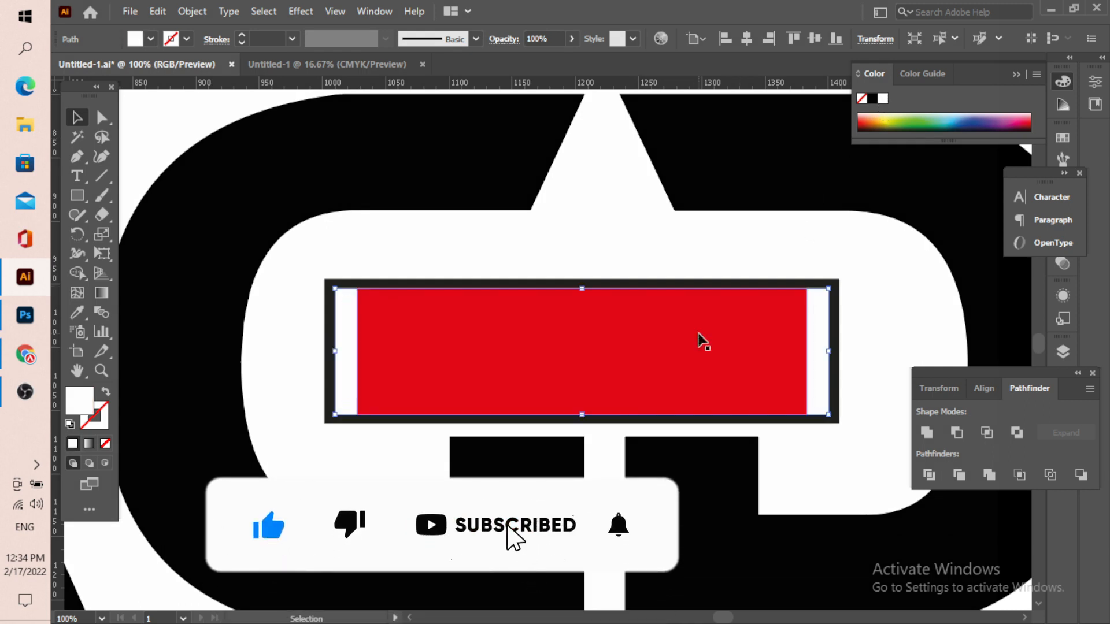
{"action": "left_click", "coordinate": [689, 203]}
Step: Widen the red rectangle and reduce its height to leave an even white margin inside the black border
{"action": "left_click", "coordinate": [733, 298]}
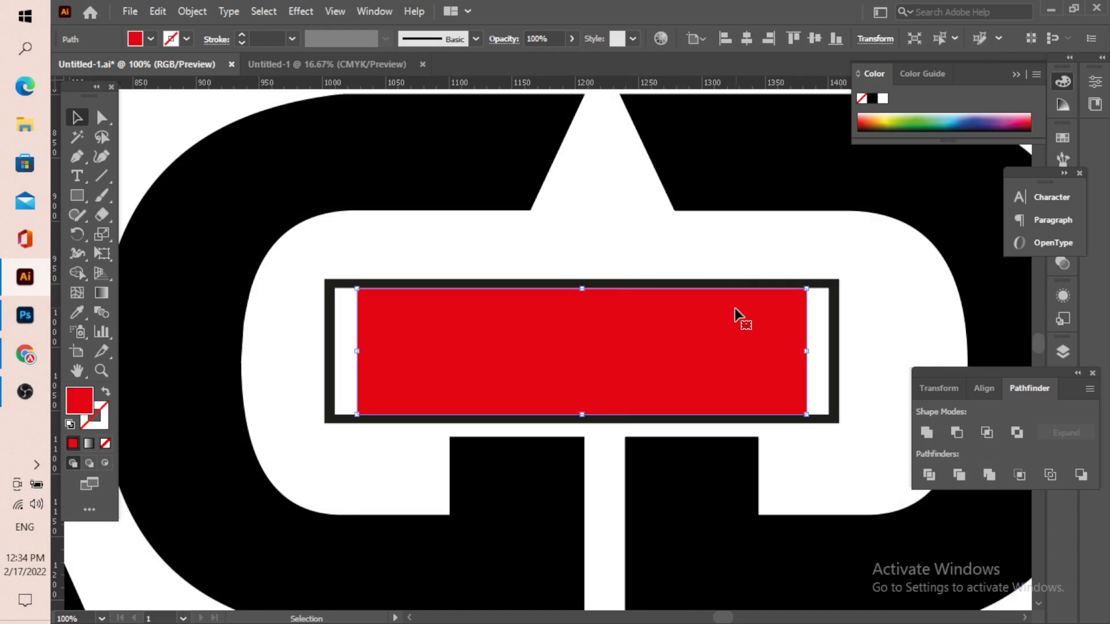
{"action": "left_click_drag", "start_coordinate": [807, 350], "coordinate": [817, 348]}
{"action": "left_click", "coordinate": [751, 285]}
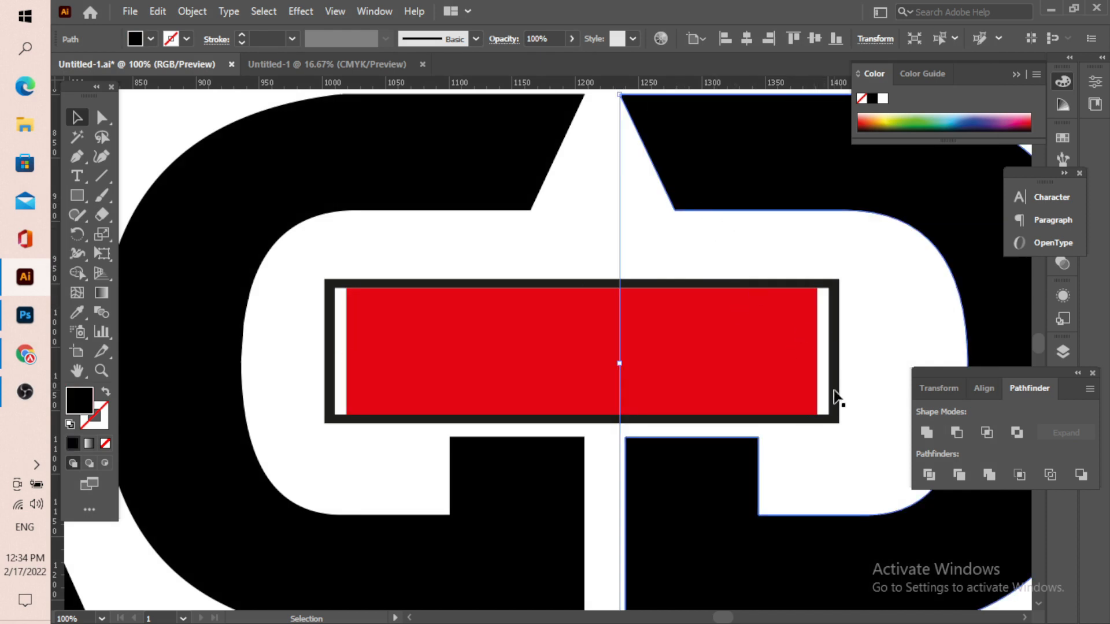
{"action": "left_click", "coordinate": [788, 369]}
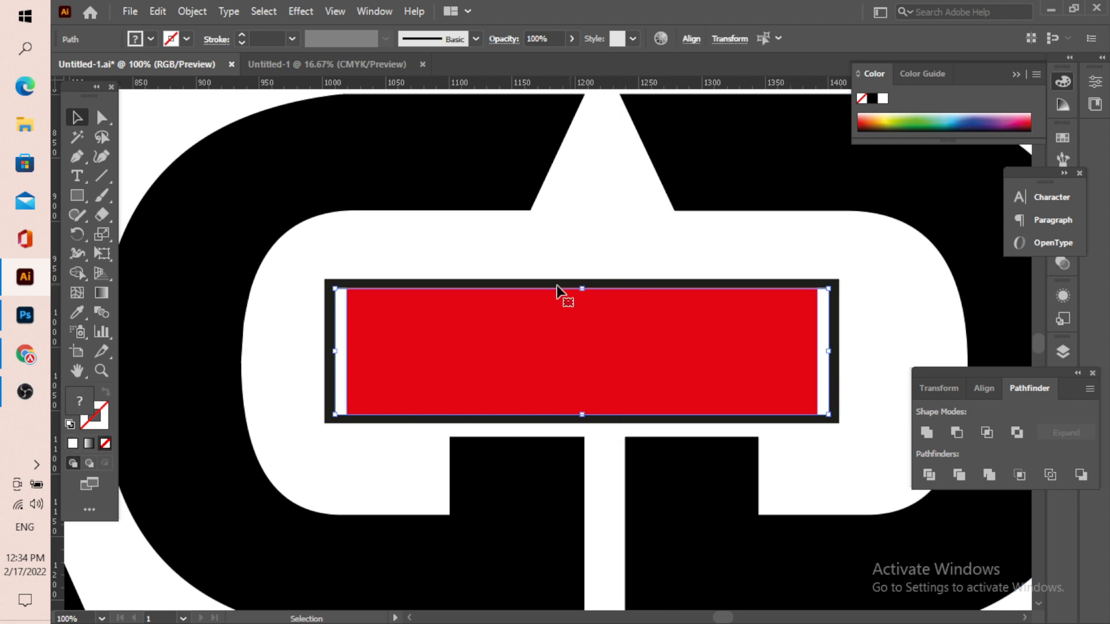
{"action": "left_click", "coordinate": [884, 250]}
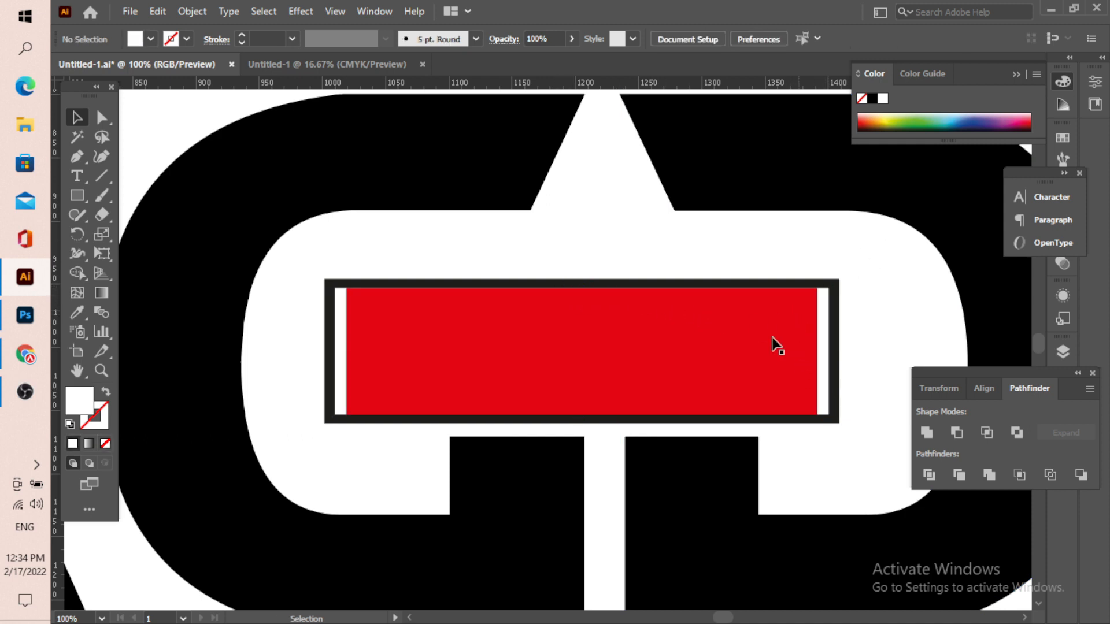
{"action": "left_click", "coordinate": [776, 344]}
{"action": "left_click_drag", "start_coordinate": [586, 287], "coordinate": [589, 303]}
{"action": "left_click", "coordinate": [694, 213]}
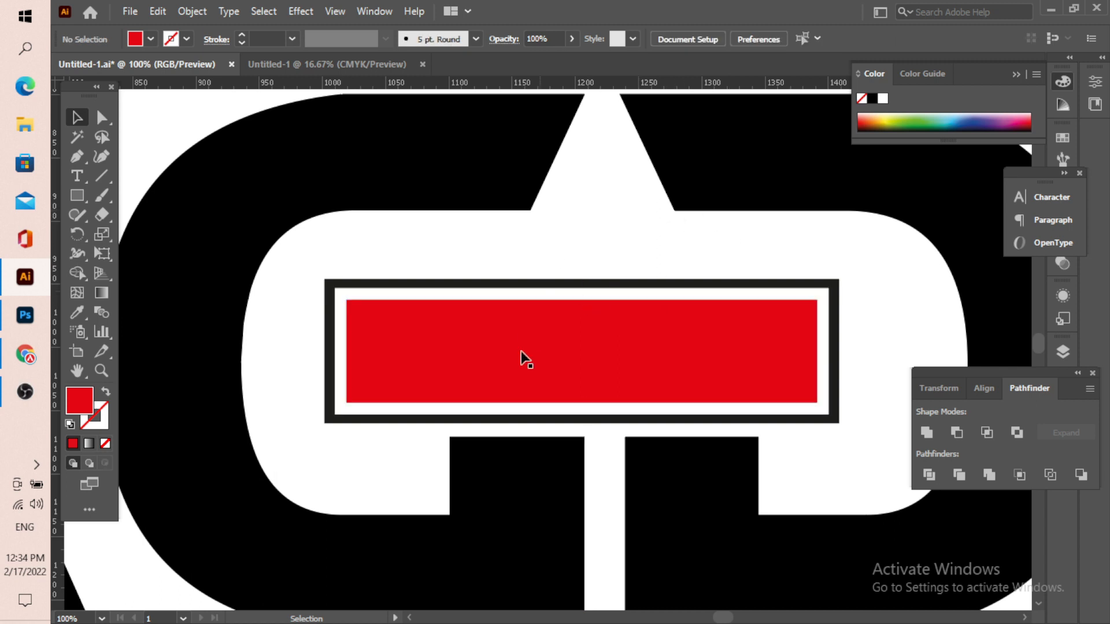
Step: Select the white and black rectangles and subtract the white one with Minus Front to make a black frame
{"action": "scroll", "coordinate": [521, 377], "scroll_direction": "down", "scroll_amount": 4}
{"action": "scroll", "coordinate": [528, 376], "scroll_direction": "up", "scroll_amount": 4}
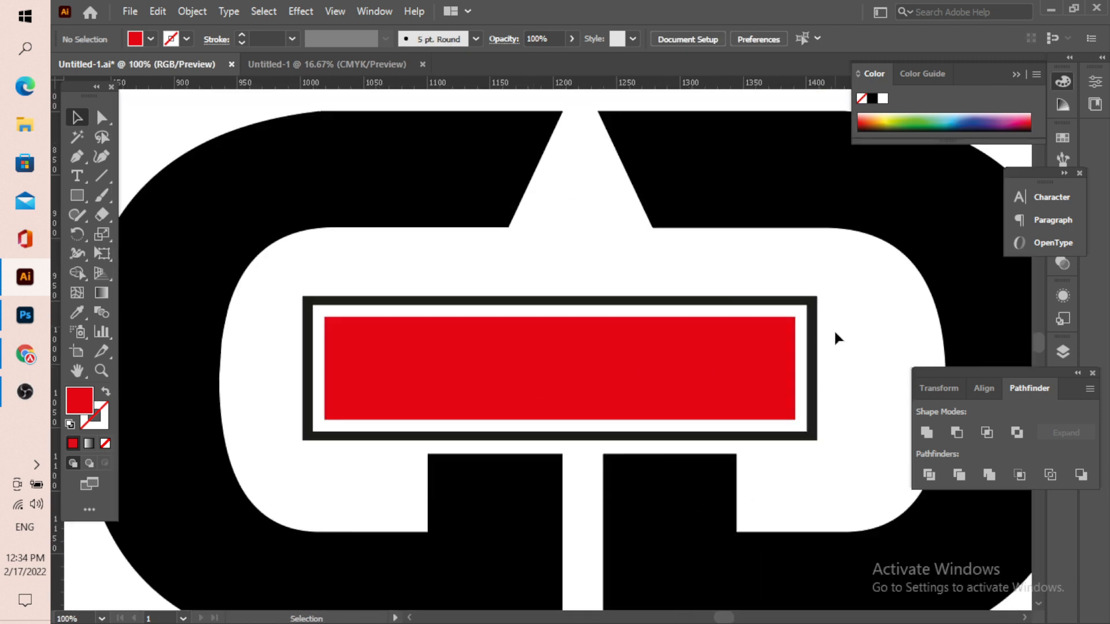
{"action": "scroll", "coordinate": [835, 333], "scroll_direction": "up", "scroll_amount": 1}
{"action": "left_click", "coordinate": [799, 351]}
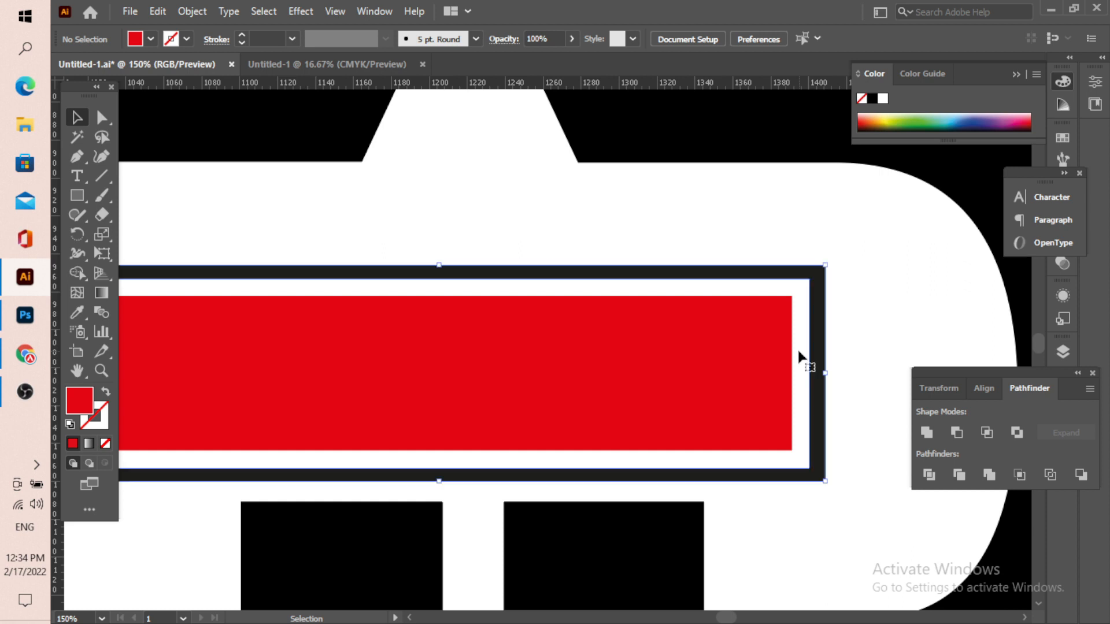
{"action": "left_click", "coordinate": [955, 433]}
{"action": "left_click", "coordinate": [867, 364]}
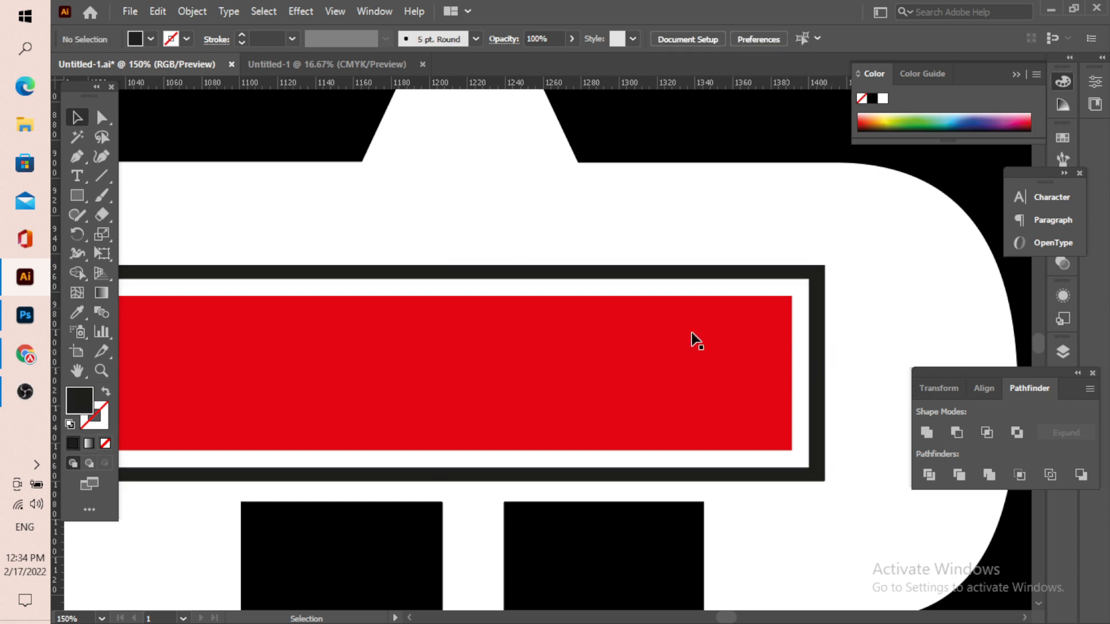
Step: Examine the whole AGD logo and compare it with the coloured reference versions on black backgrounds
{"action": "scroll", "coordinate": [654, 354], "scroll_direction": "down", "scroll_amount": 3}
{"action": "scroll", "coordinate": [478, 391], "scroll_direction": "up", "scroll_amount": 2}
{"action": "left_click", "coordinate": [640, 339]}
{"action": "scroll", "coordinate": [587, 357], "scroll_direction": "down", "scroll_amount": 2}
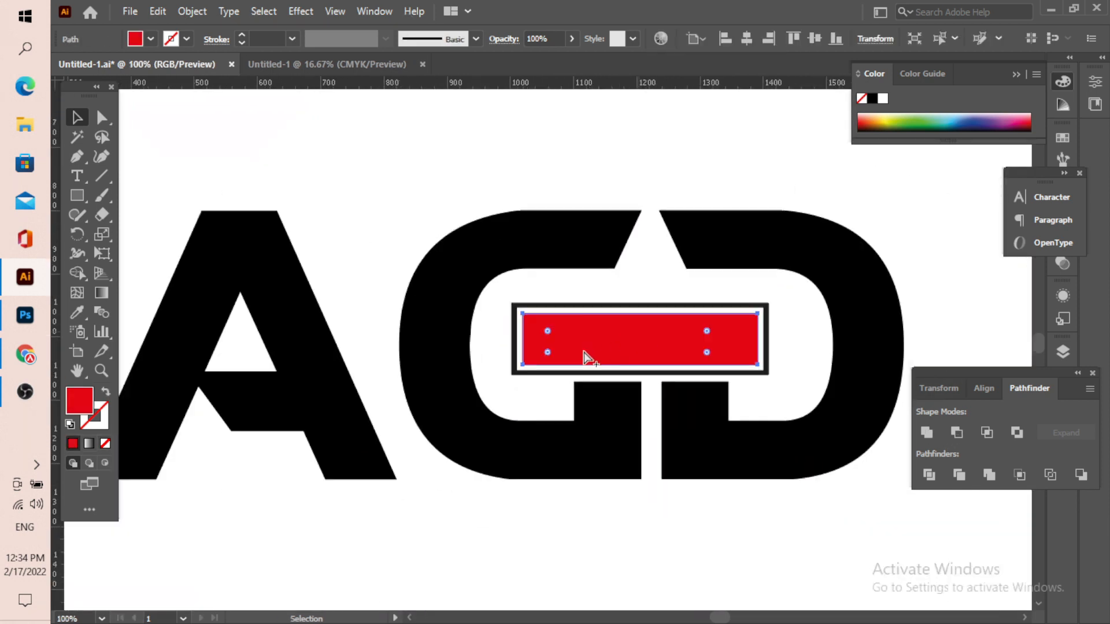
{"action": "scroll", "coordinate": [565, 367], "scroll_direction": "up", "scroll_amount": 1}
{"action": "left_click", "coordinate": [560, 152]}
{"action": "scroll", "coordinate": [535, 450], "scroll_direction": "down", "scroll_amount": 3}
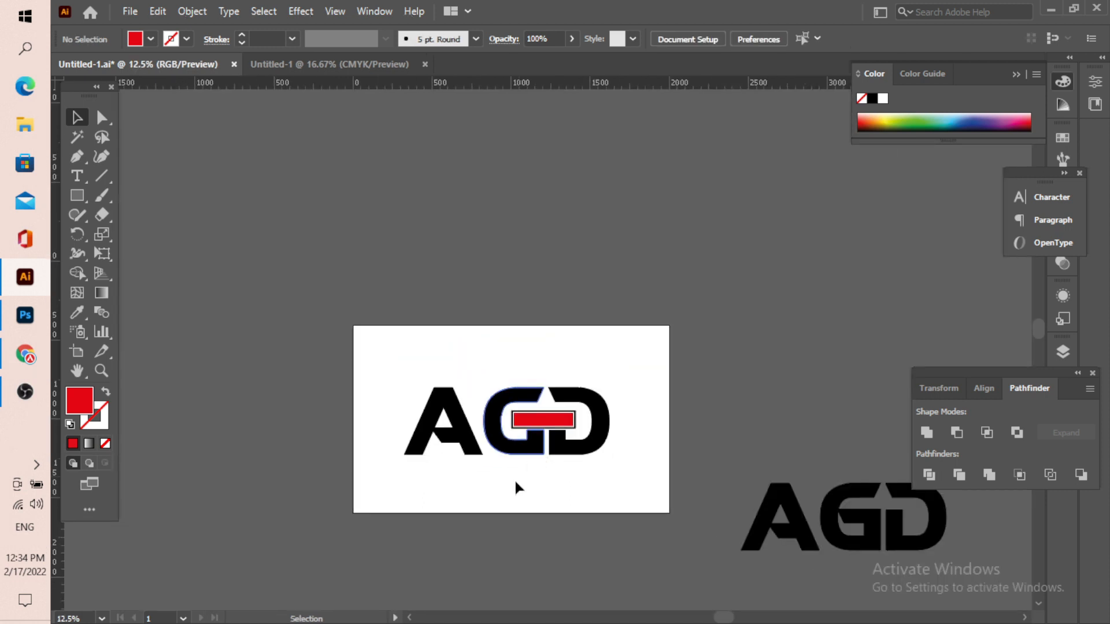
{"action": "scroll", "coordinate": [517, 475], "scroll_direction": "up", "scroll_amount": 1}
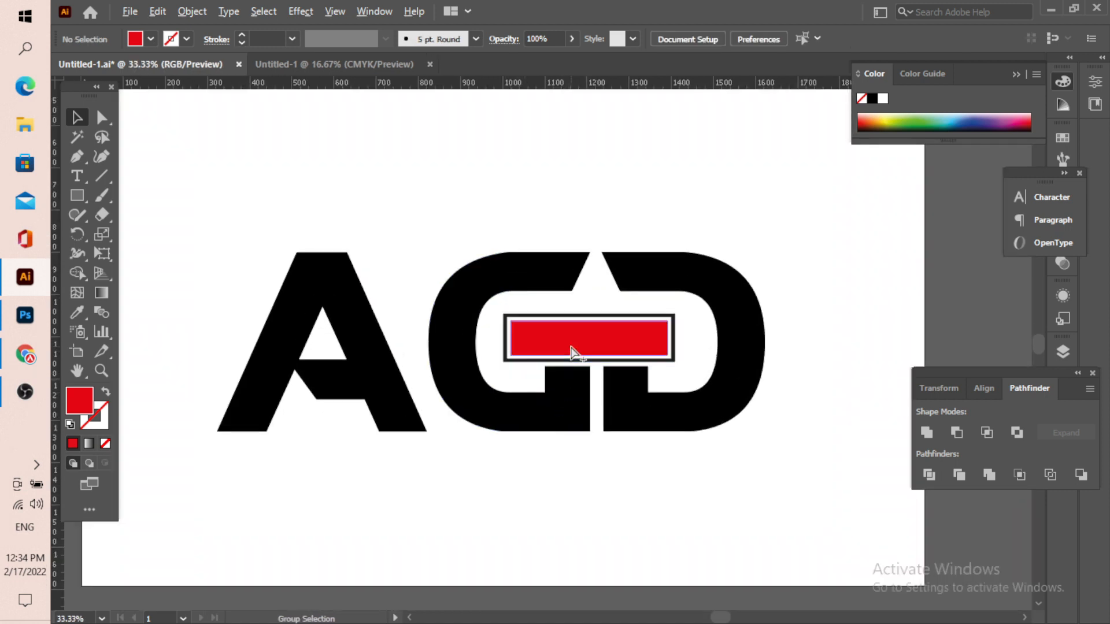
{"action": "scroll", "coordinate": [574, 349], "scroll_direction": "up", "scroll_amount": 2}
{"action": "scroll", "coordinate": [595, 392], "scroll_direction": "down", "scroll_amount": 2}
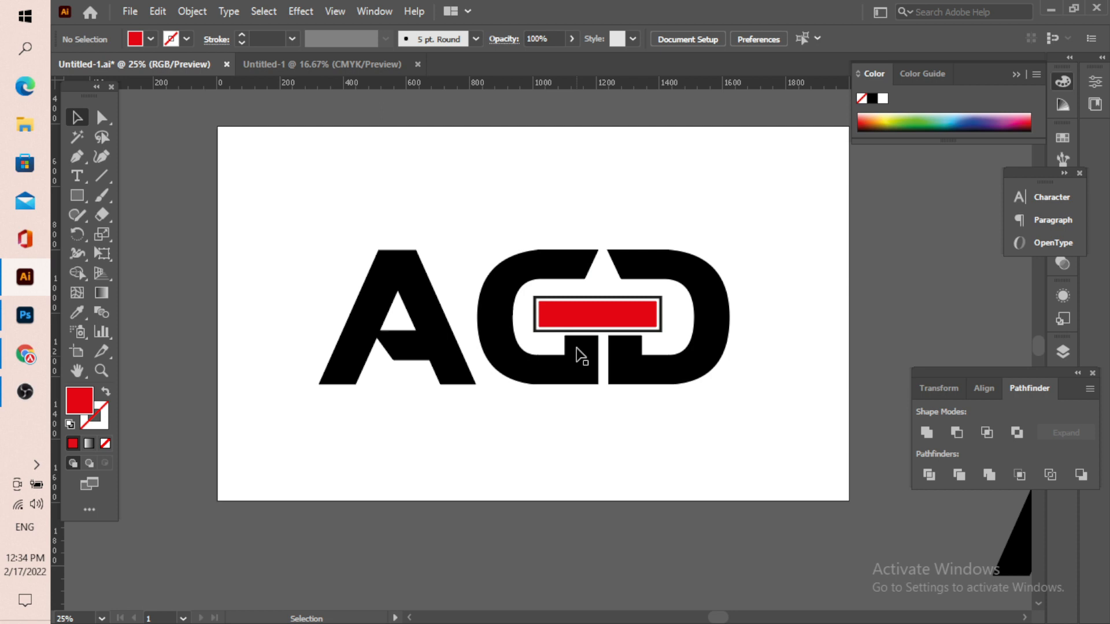
{"action": "scroll", "coordinate": [583, 344], "scroll_direction": "up", "scroll_amount": 1}
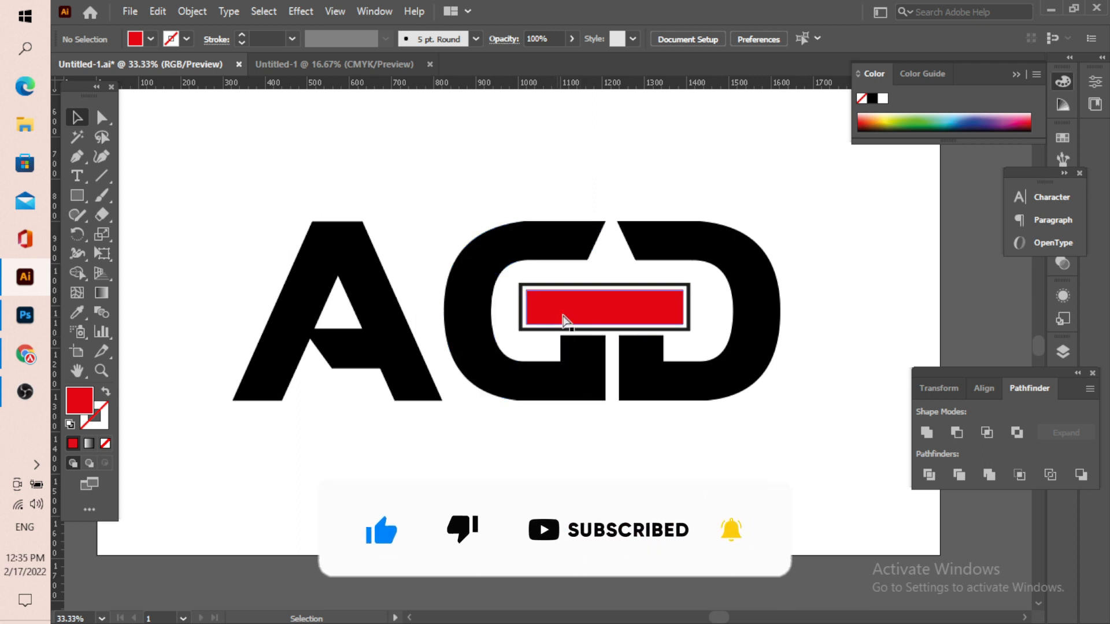
{"action": "scroll", "coordinate": [577, 305], "scroll_direction": "down", "scroll_amount": 2}
{"action": "scroll", "coordinate": [577, 304], "scroll_direction": "up", "scroll_amount": 2}
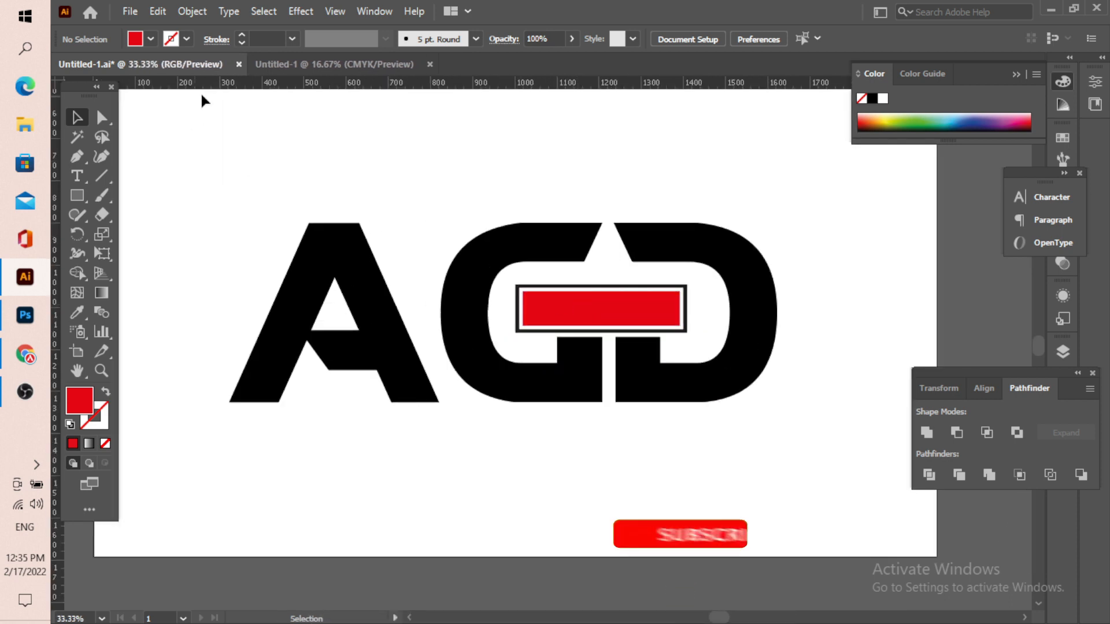
{"action": "scroll", "coordinate": [479, 324], "scroll_direction": "down", "scroll_amount": 6}
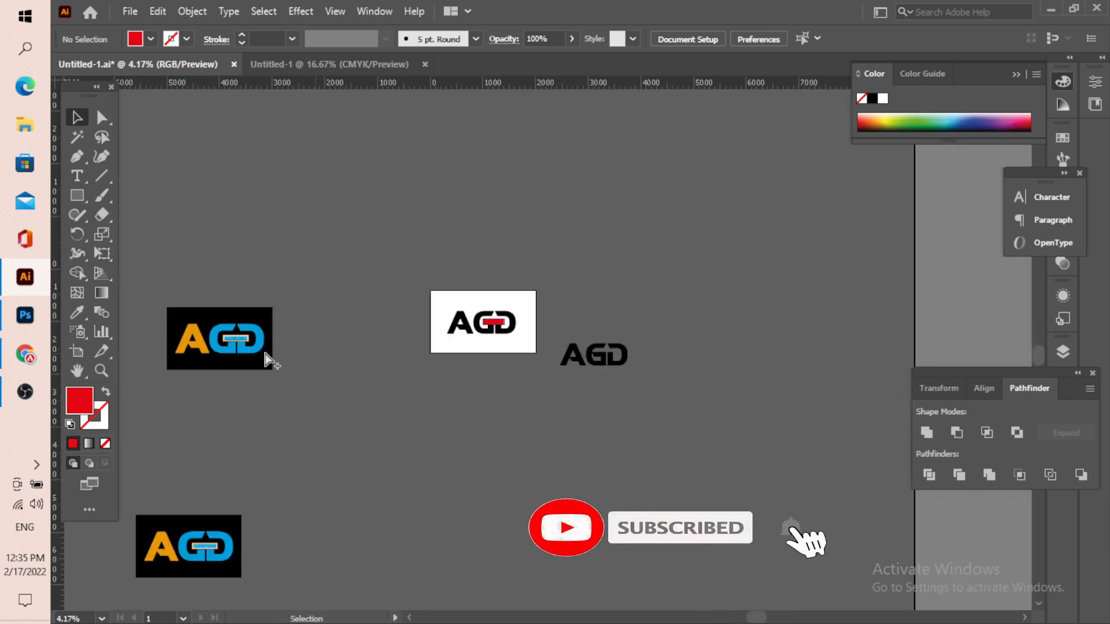
{"action": "scroll", "coordinate": [265, 359], "scroll_direction": "up", "scroll_amount": 2}
{"action": "scroll", "coordinate": [265, 359], "scroll_direction": "down", "scroll_amount": 1}
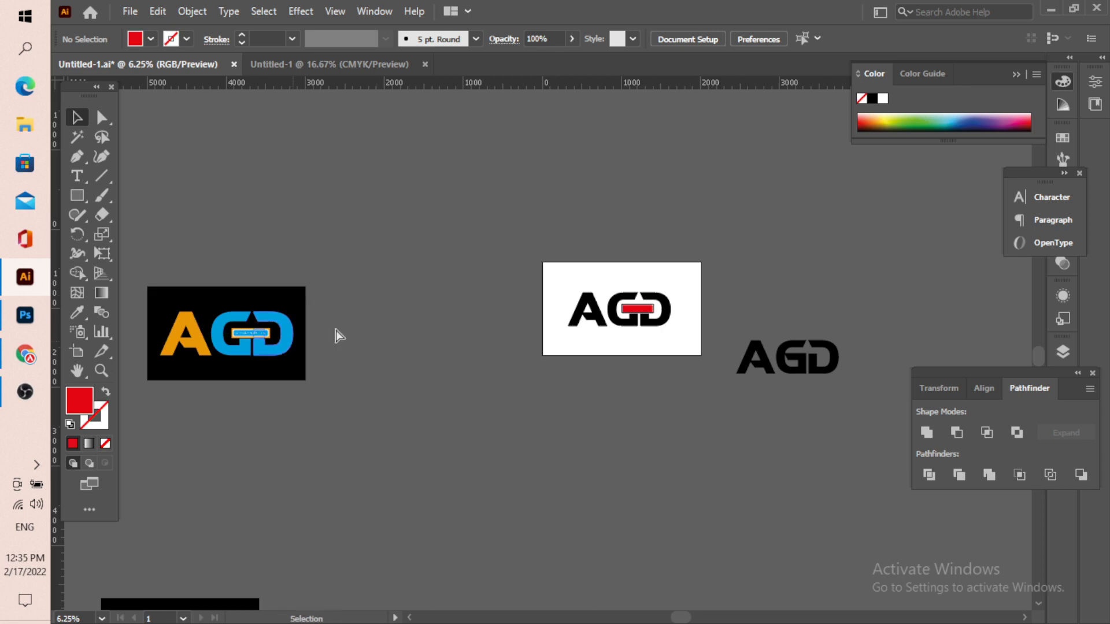
Step: Fill the letter A with the light orange swatch
{"action": "scroll", "coordinate": [675, 312], "scroll_direction": "up", "scroll_amount": 3}
{"action": "left_click", "coordinate": [468, 351]}
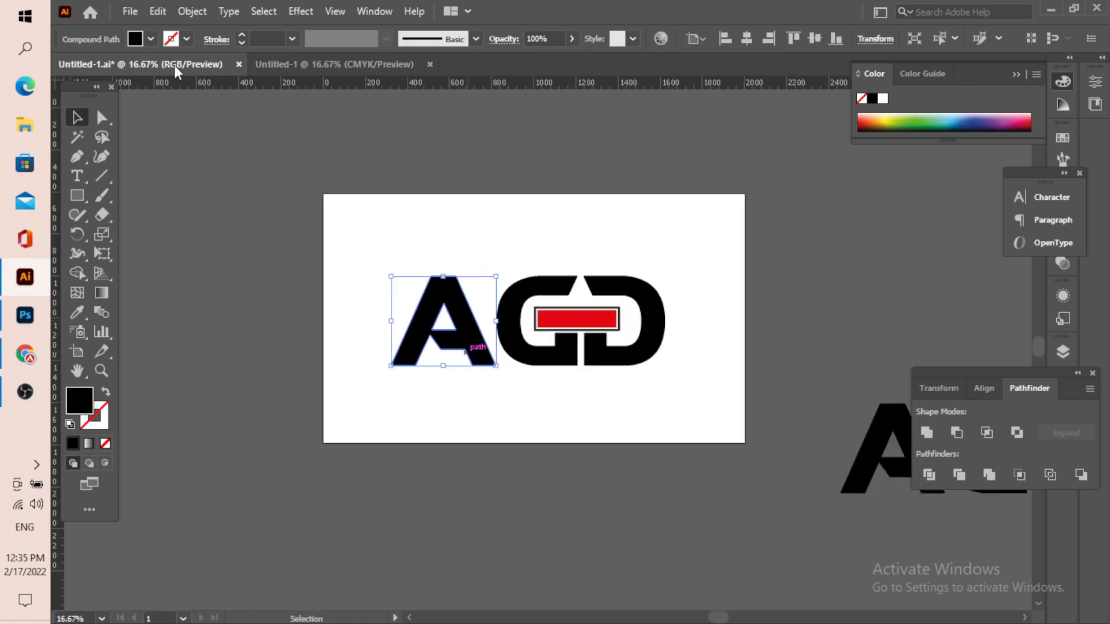
{"action": "left_click", "coordinate": [150, 39]}
{"action": "left_click", "coordinate": [198, 67]}
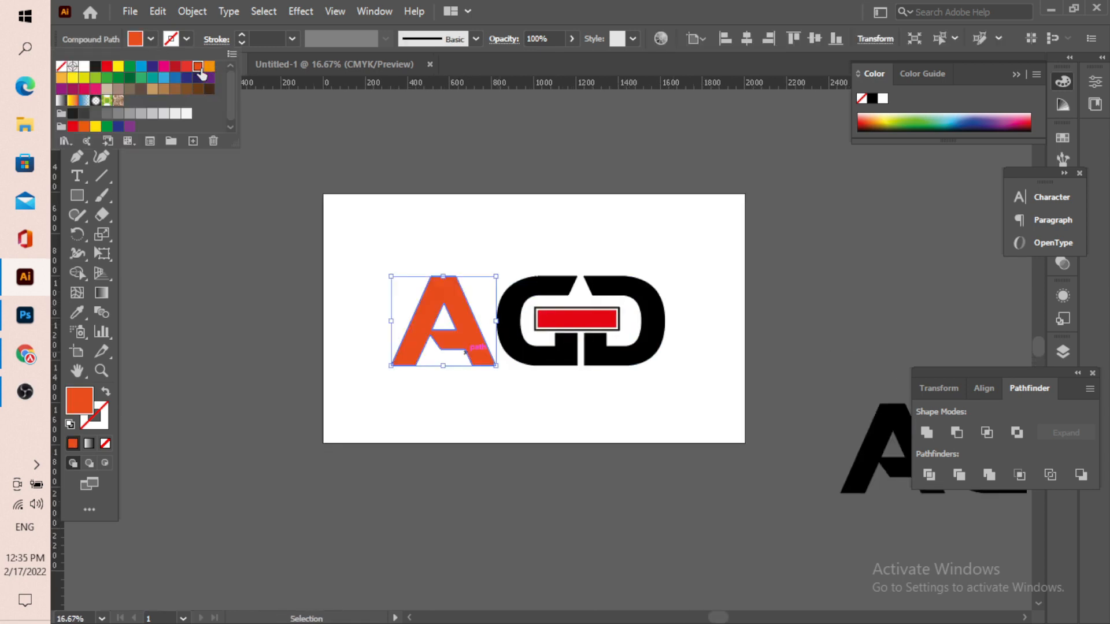
{"action": "left_click", "coordinate": [210, 70]}
Step: Select the G and D together and fill both with the bright blue swatch
{"action": "left_click", "coordinate": [555, 283]}
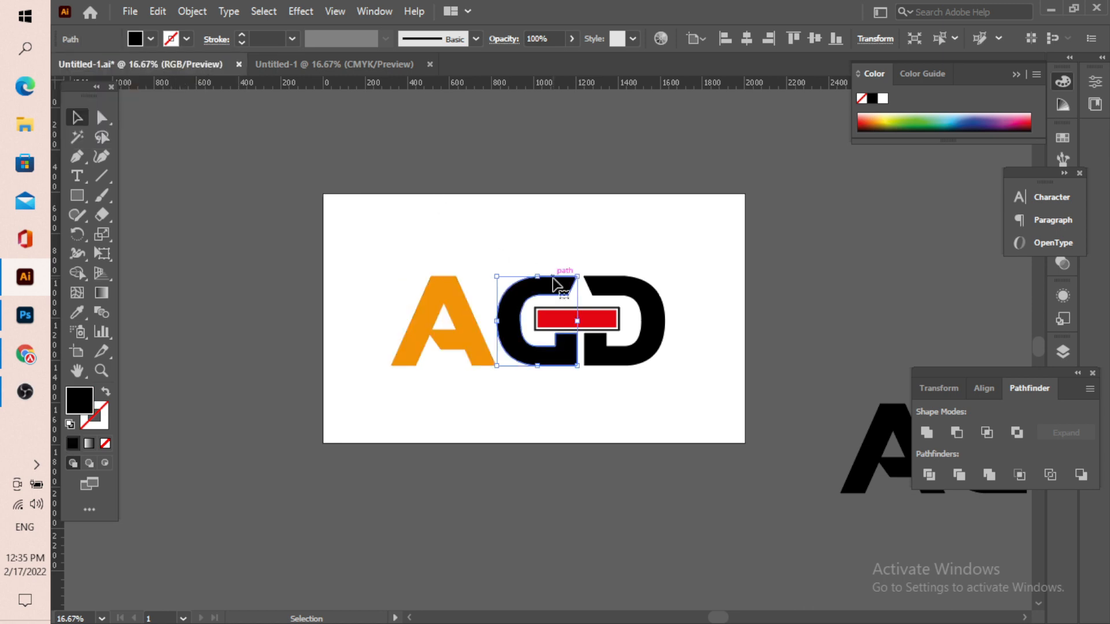
{"action": "left_click", "coordinate": [649, 297], "text": "shift"}
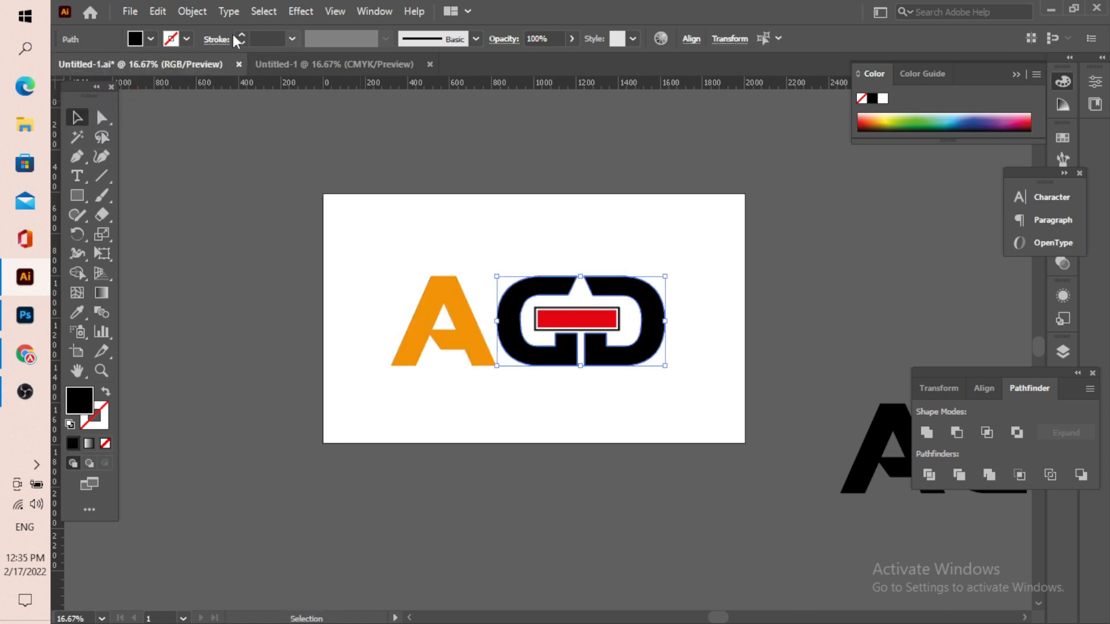
{"action": "left_click", "coordinate": [144, 38]}
{"action": "left_click", "coordinate": [147, 74]}
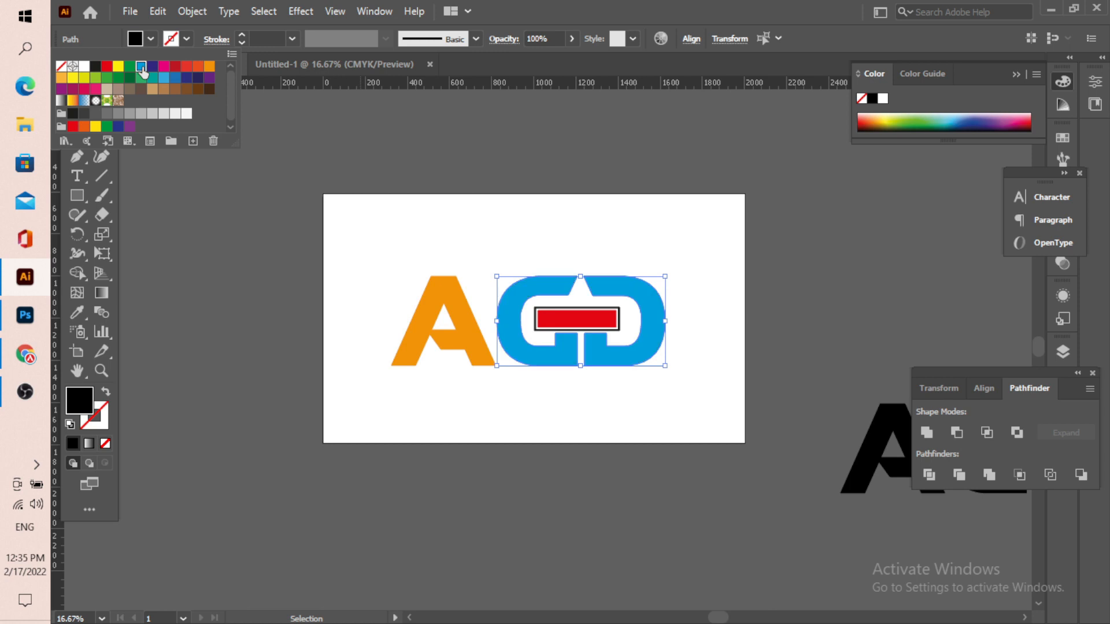
{"action": "left_click", "coordinate": [475, 170]}
{"action": "scroll", "coordinate": [600, 339], "scroll_direction": "down", "scroll_amount": 3}
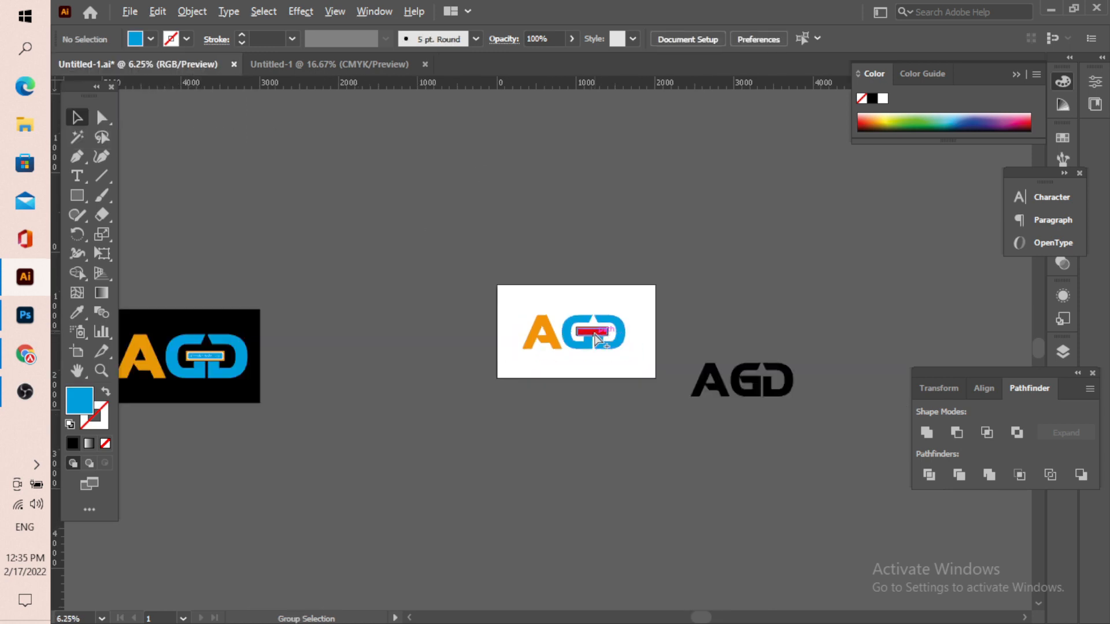
{"action": "scroll", "coordinate": [597, 338], "scroll_direction": "up", "scroll_amount": 4}
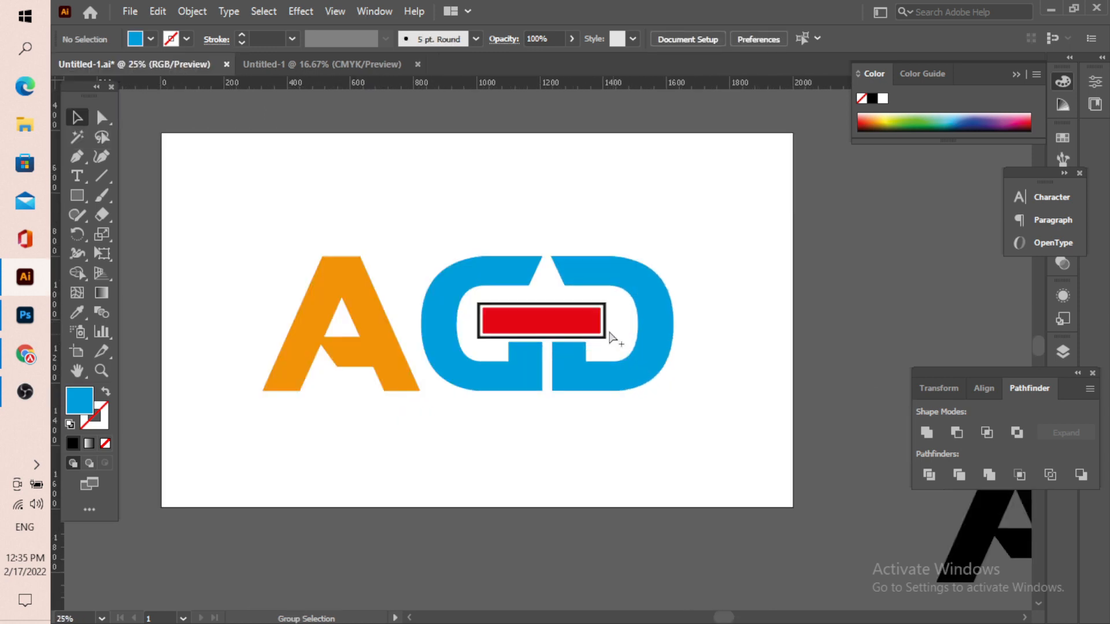
Step: Recolour the black frame around the crossbar by sampling the orange of the letter A with the Eyedropper
{"action": "scroll", "coordinate": [609, 335], "scroll_direction": "up", "scroll_amount": 2}
{"action": "left_click", "coordinate": [605, 315]}
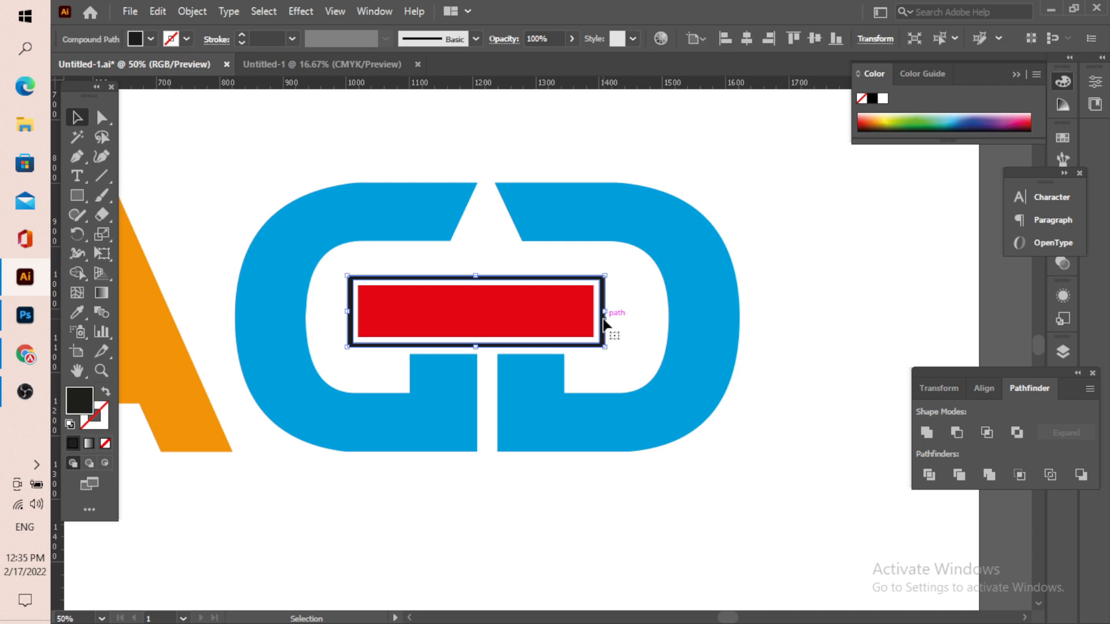
{"action": "left_click", "coordinate": [78, 312]}
{"action": "left_click", "coordinate": [167, 345]}
{"action": "left_click", "coordinate": [68, 120]}
{"action": "key", "text": "ctrl+shift+a"}
Step: Recolour the red crossbar inside the frame by sampling the blue of the joined letters with the Eyedropper
{"action": "left_click", "coordinate": [488, 307]}
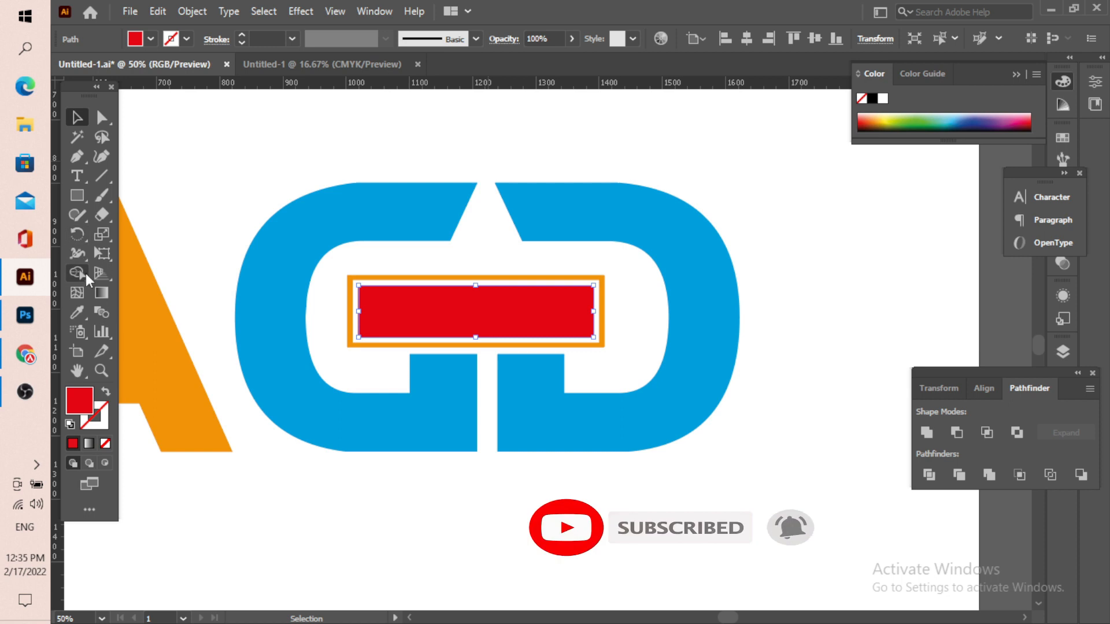
{"action": "left_click", "coordinate": [82, 310]}
{"action": "left_click", "coordinate": [318, 218]}
{"action": "left_click", "coordinate": [72, 117]}
{"action": "key", "text": "ctrl+shift+a"}
Step: Examine the whole coloured AGD logo and compare it with the reference versions on black backgrounds
{"action": "key", "text": "ctrl+minus"}
{"action": "key", "text": "ctrl+minus"}
{"action": "key", "text": "ctrl+minus"}
{"action": "key", "text": "ctrl+minus"}
{"action": "key", "text": "ctrl+minus"}
{"action": "key", "text": "ctrl+minus"}
{"action": "key", "text": "ctrl+minus"}
{"action": "key", "text": "ctrl+minus"}
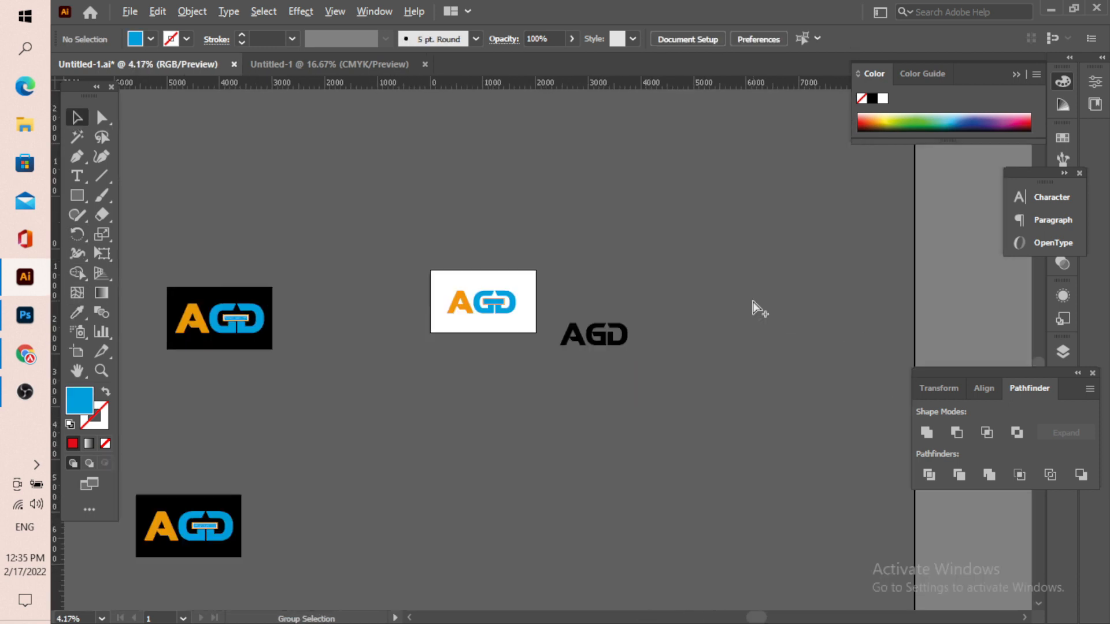
{"action": "scroll", "coordinate": [457, 320], "scroll_direction": "up", "scroll_amount": 4}
{"action": "left_click_drag", "start_coordinate": [720, 309], "coordinate": [436, 441]}
{"action": "scroll", "coordinate": [539, 393], "scroll_direction": "up", "scroll_amount": 7}
{"action": "key", "text": "ctrl+0"}
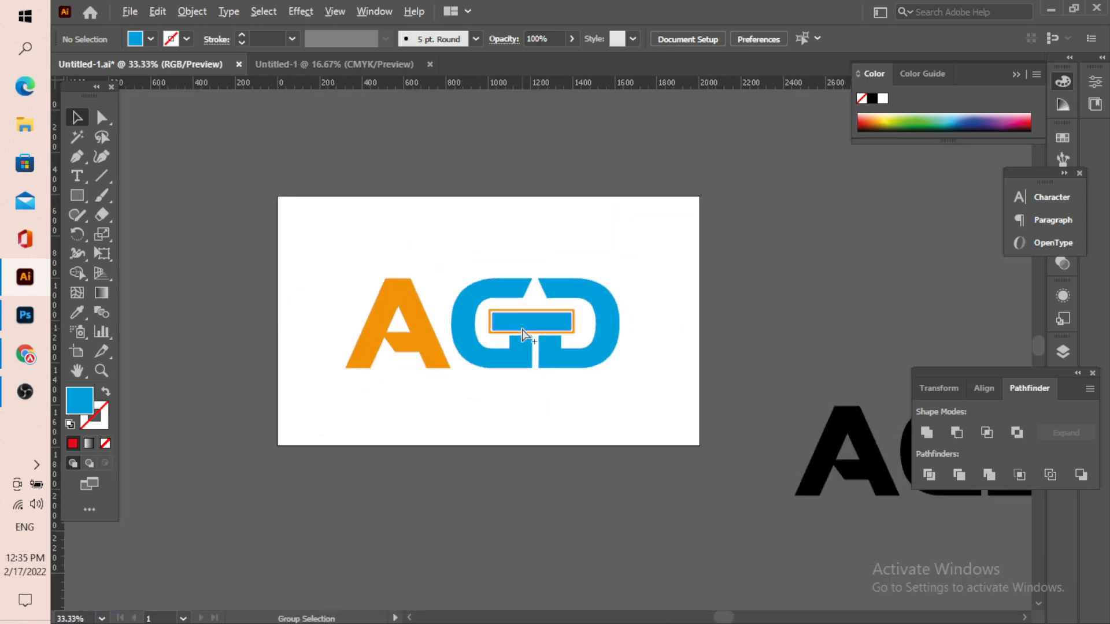
Step: Add a text line above the logo at 65 pt reading "YOUR COMAPANY NAME"
{"action": "left_click", "coordinate": [80, 175]}
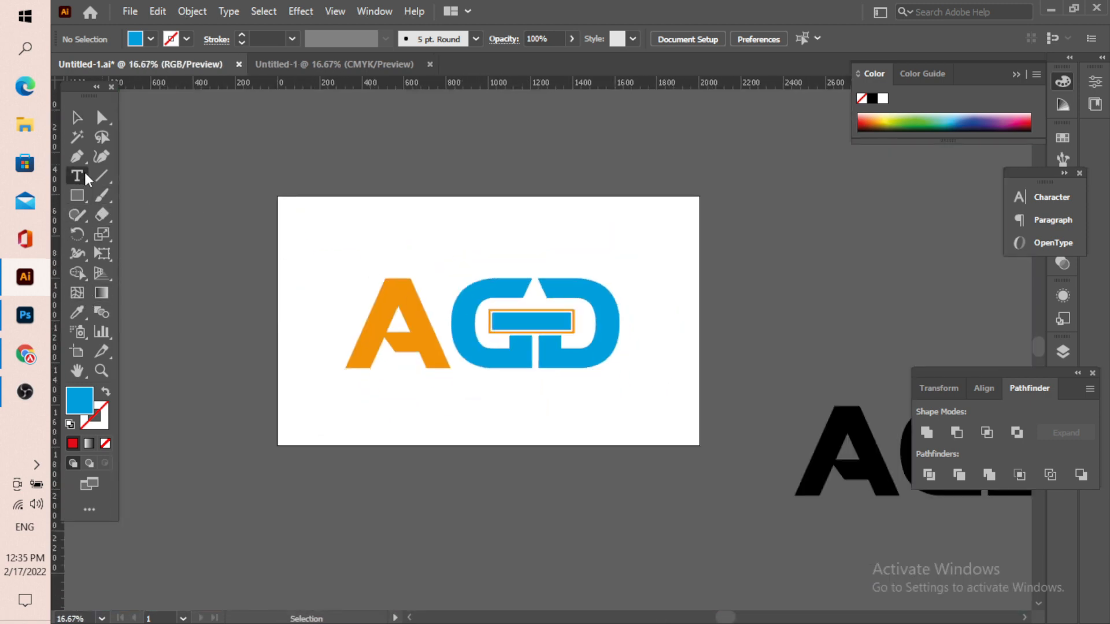
{"action": "left_click", "coordinate": [382, 238]}
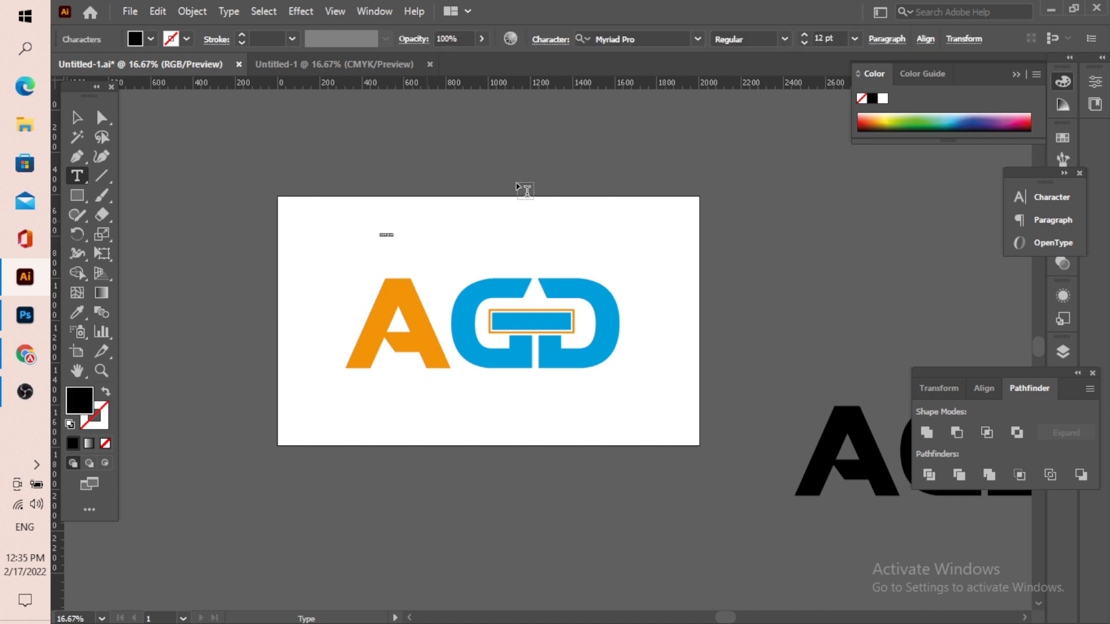
{"action": "left_click", "coordinate": [835, 38]}
{"action": "type", "text": "6"}
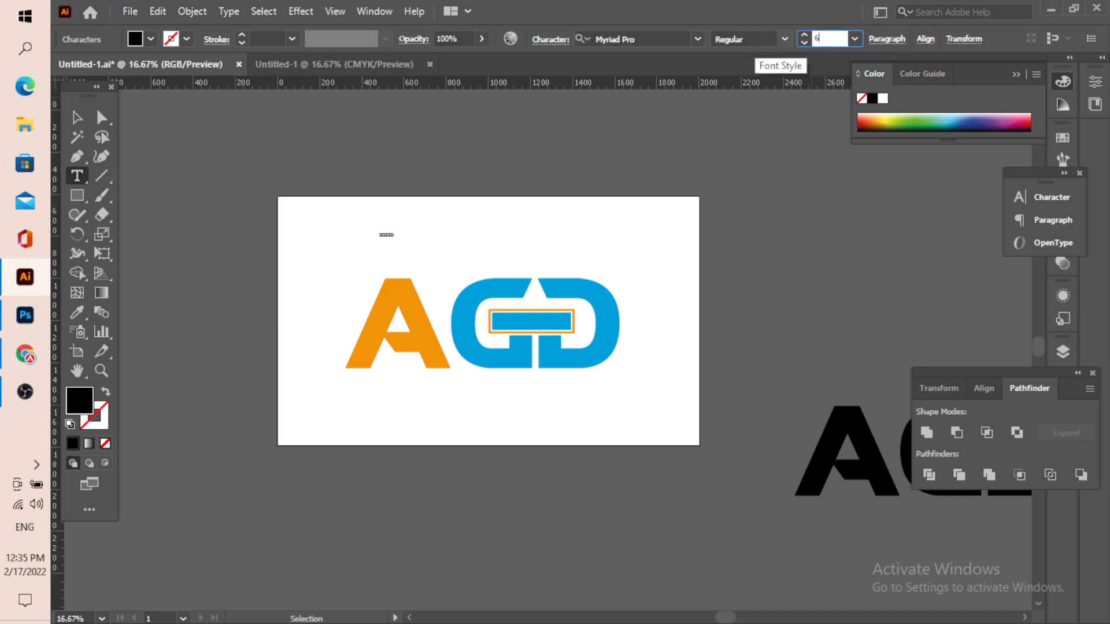
{"action": "type", "text": "5"}
{"action": "key", "text": "Return"}
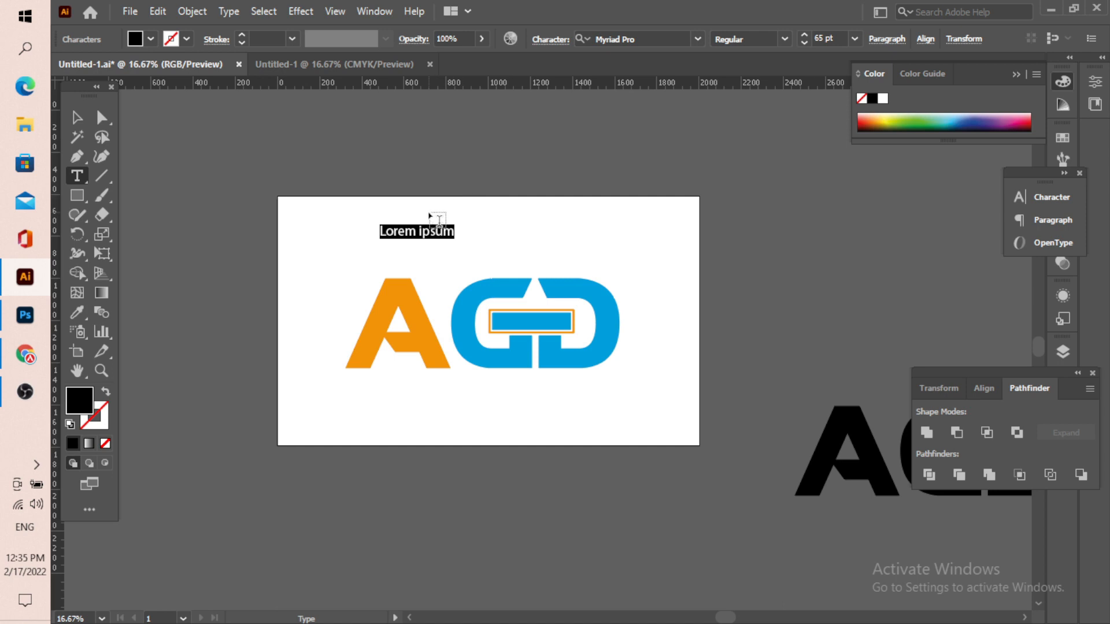
{"action": "type", "text": "YOUR COMAPANY NAME"}
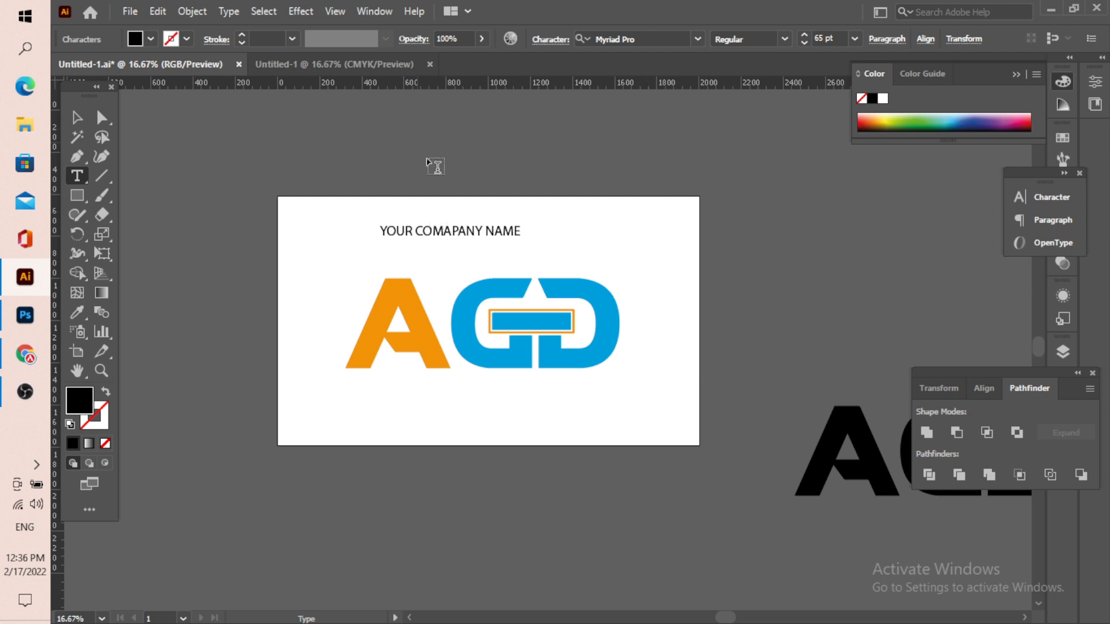
Step: Remove the word YOUR and complete the text line so it reads "COMAPANY NAME HERE"
{"action": "left_click_drag", "start_coordinate": [416, 231], "coordinate": [369, 235]}
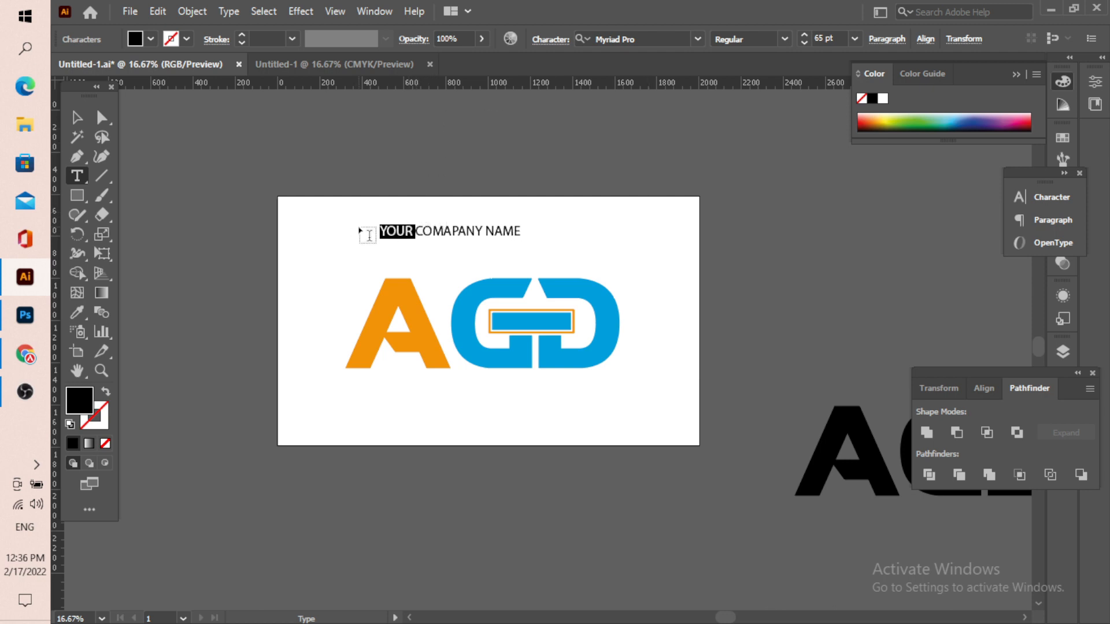
{"action": "key", "text": "BackSpace"}
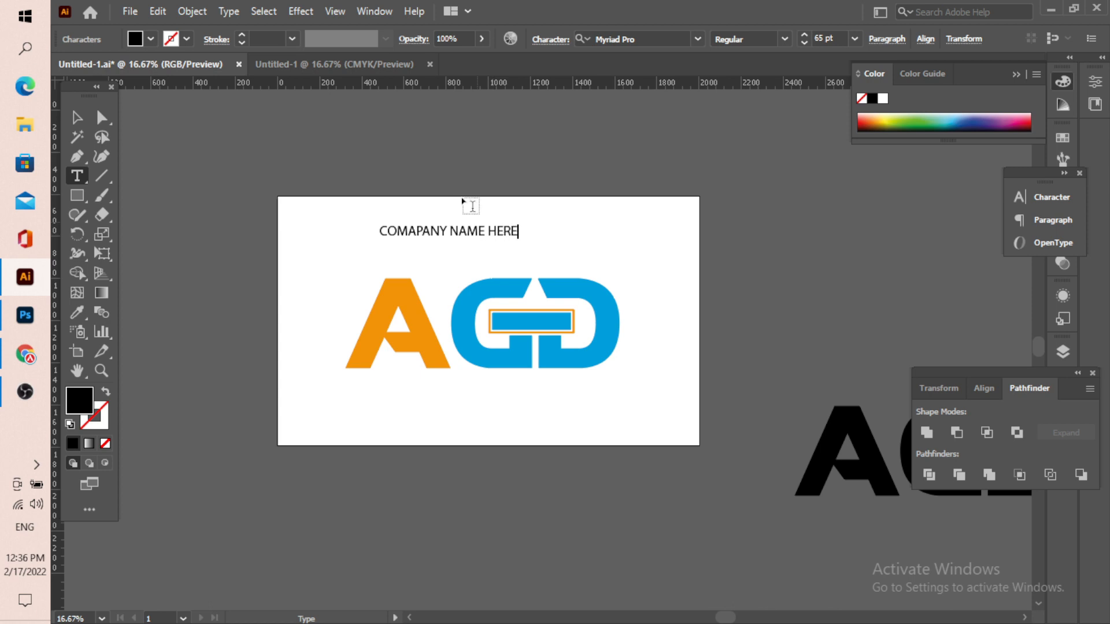
{"action": "left_click", "coordinate": [77, 118]}
Step: Enlarge the text line to about 82 pt and move it above the joined G and D
{"action": "scroll", "coordinate": [512, 248], "scroll_direction": "up", "scroll_amount": 1}
{"action": "scroll", "coordinate": [512, 243], "scroll_direction": "up", "scroll_amount": 2}
{"action": "left_click_drag", "start_coordinate": [518, 228], "coordinate": [630, 288]}
{"action": "left_click_drag", "start_coordinate": [527, 215], "coordinate": [615, 252]}
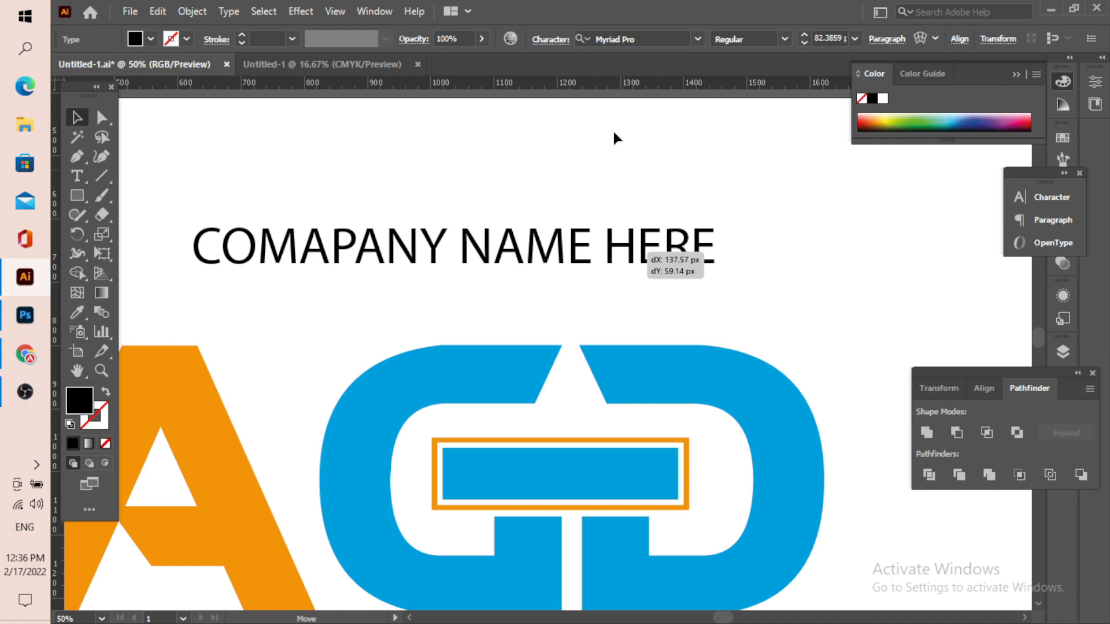
Step: Set the text's font to ROBOTECH GP and reposition it just above the G and D
{"action": "left_click", "coordinate": [615, 36]}
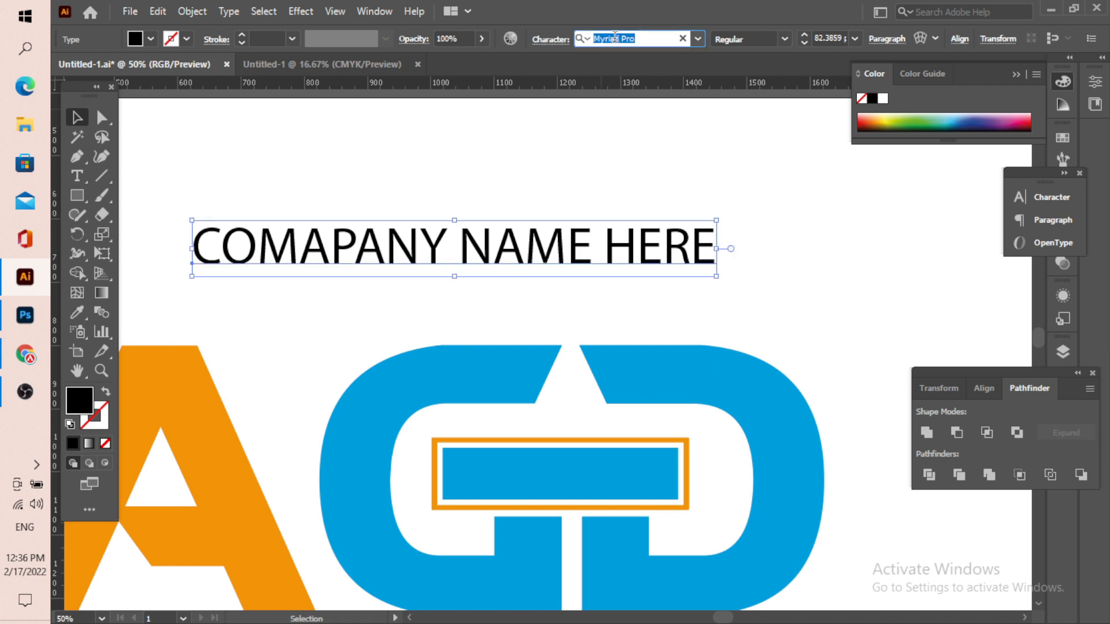
{"action": "type", "text": "RO"}
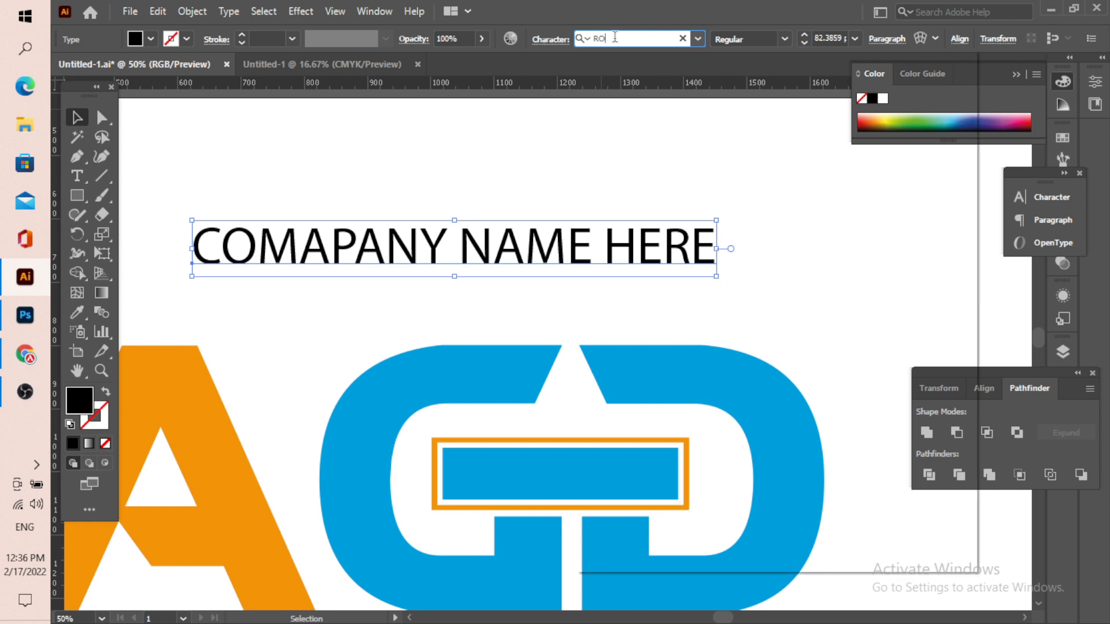
{"action": "type", "text": "BO"}
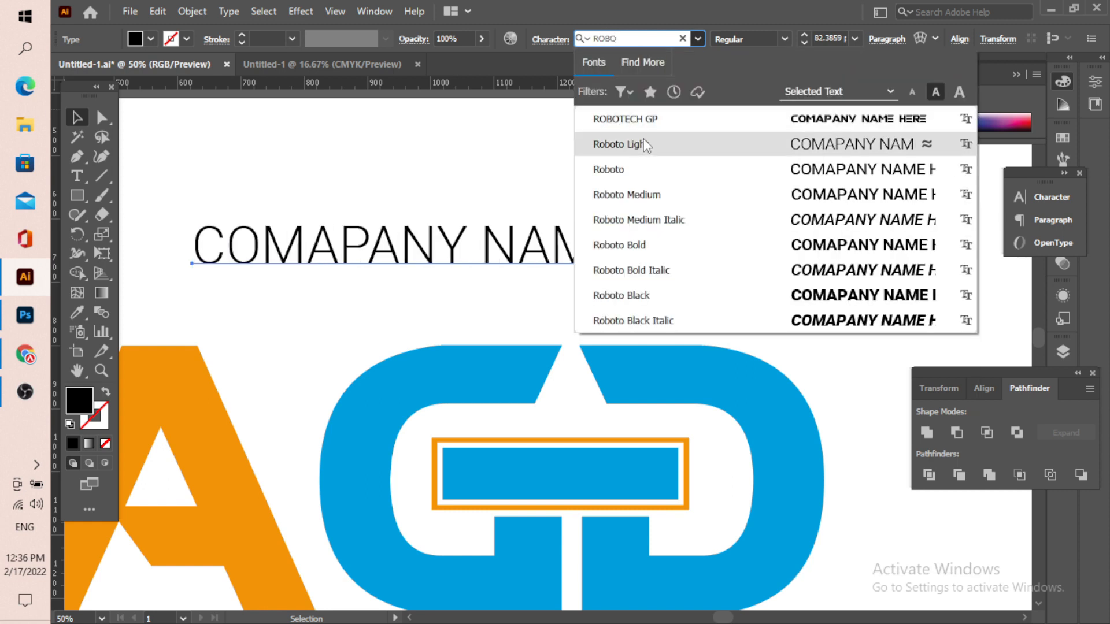
{"action": "left_click", "coordinate": [645, 120]}
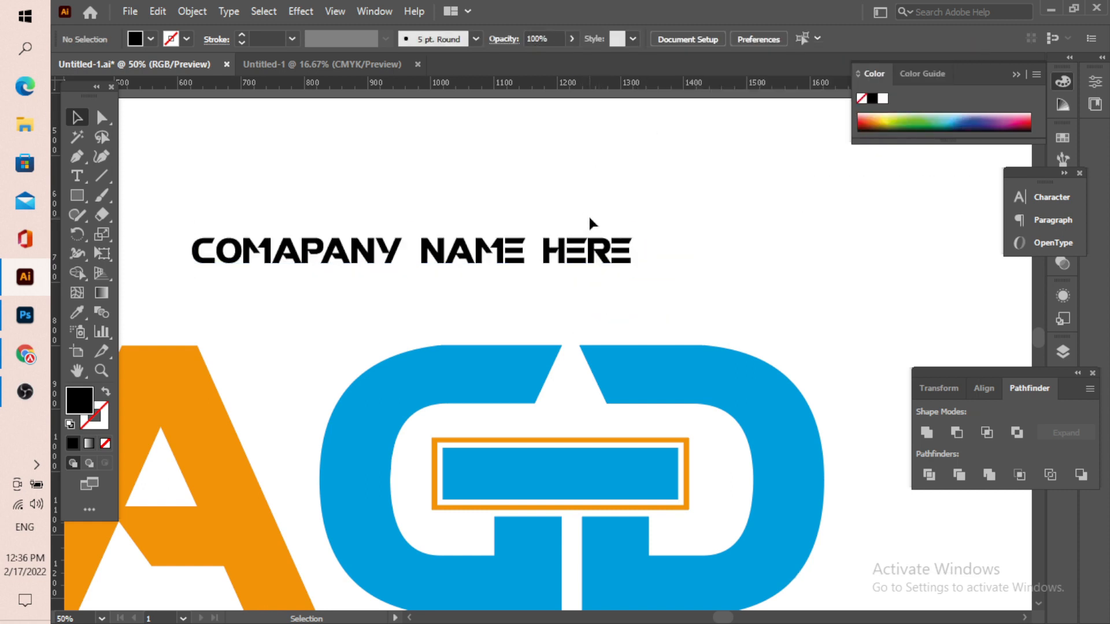
{"action": "scroll", "coordinate": [590, 224], "scroll_direction": "down", "scroll_amount": 3}
{"action": "left_click_drag", "start_coordinate": [559, 180], "coordinate": [659, 214]}
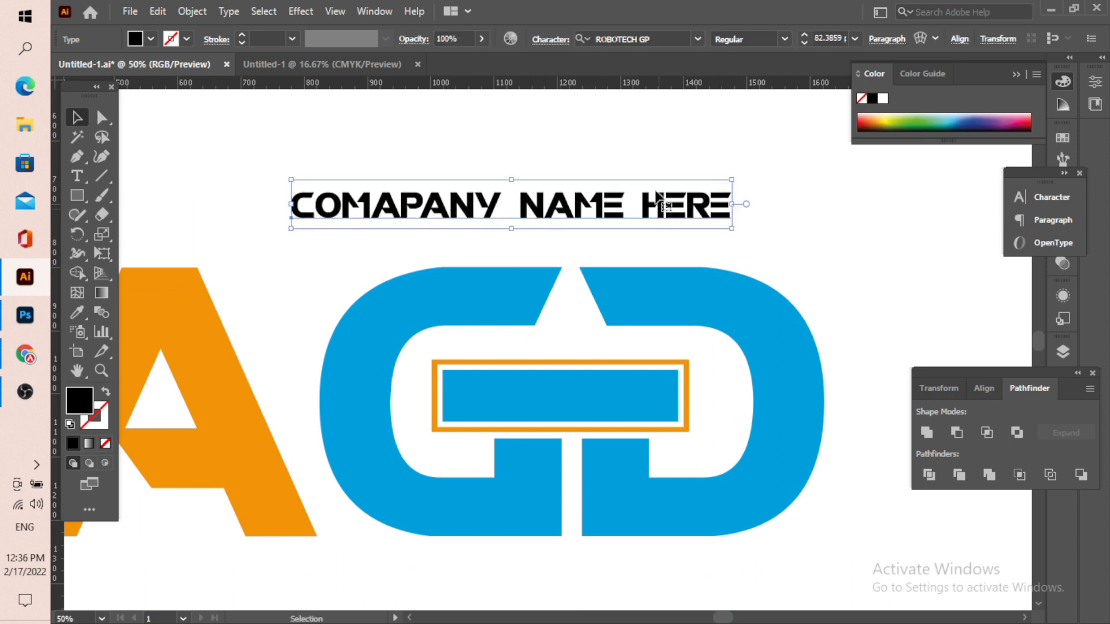
{"action": "scroll", "coordinate": [659, 197], "scroll_direction": "down", "scroll_amount": 2}
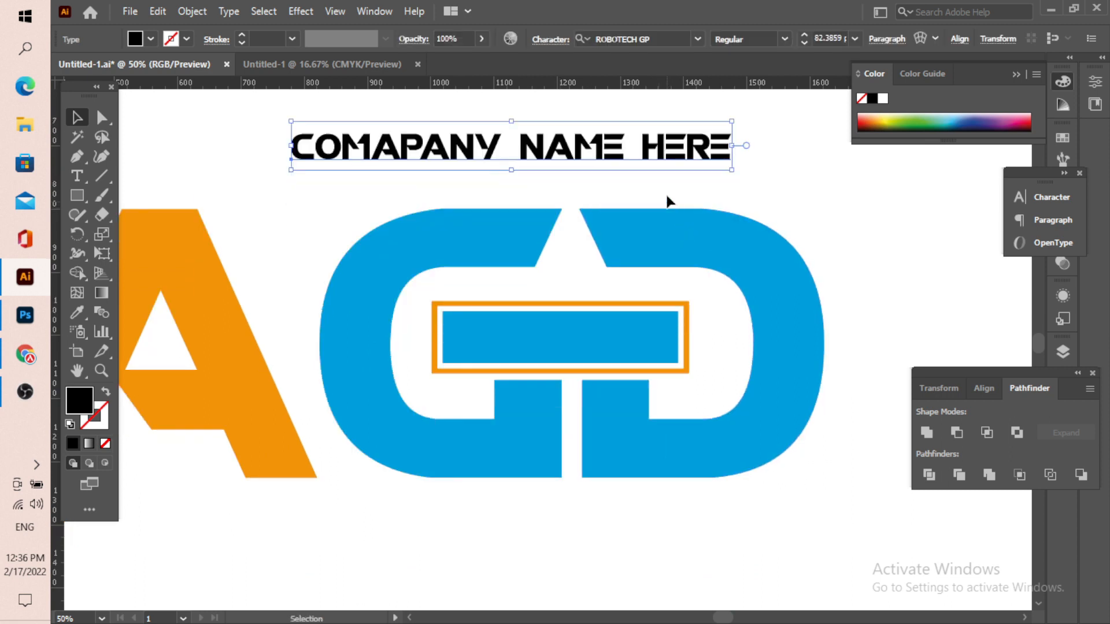
Step: Select the orange frame and the blue crossbar together and group them
{"action": "left_click", "coordinate": [719, 345]}
{"action": "left_click", "coordinate": [620, 314]}
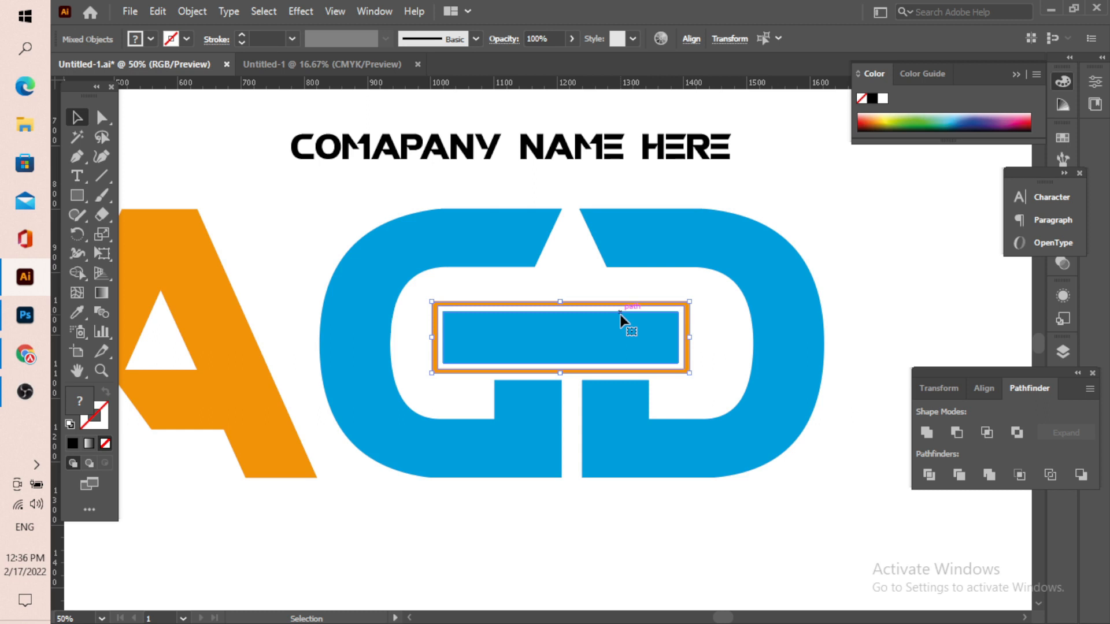
{"action": "right_click", "coordinate": [620, 315]}
{"action": "left_click", "coordinate": [688, 445]}
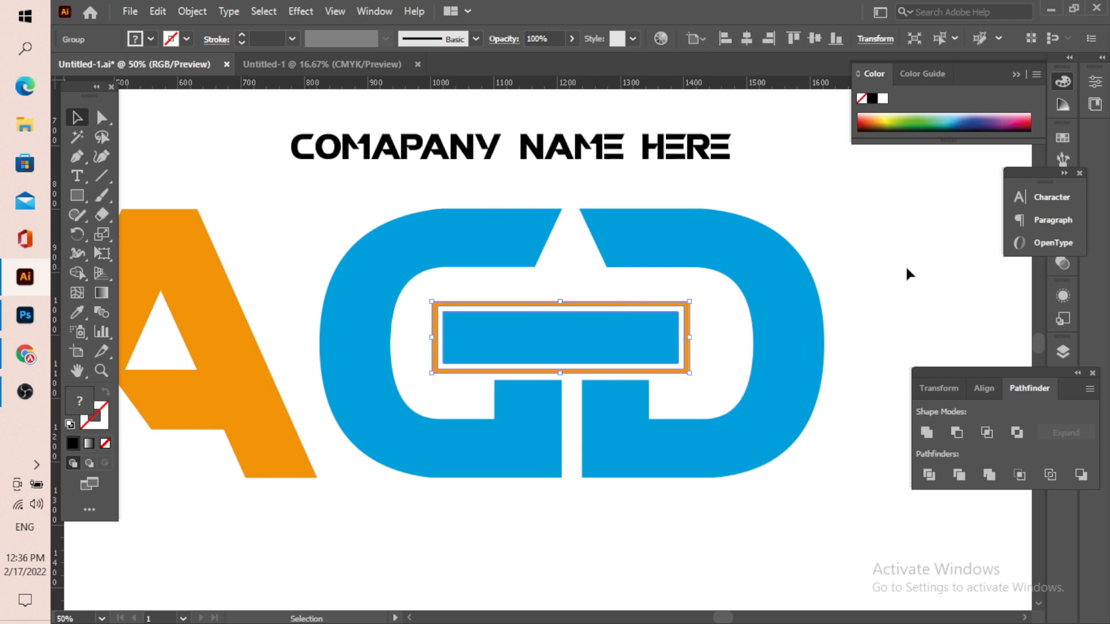
{"action": "left_click", "coordinate": [908, 272]}
Step: Move the company name text onto the blue crossbar and set its size to 55 pt
{"action": "left_click_drag", "start_coordinate": [655, 155], "coordinate": [818, 350]}
{"action": "left_click", "coordinate": [842, 39]}
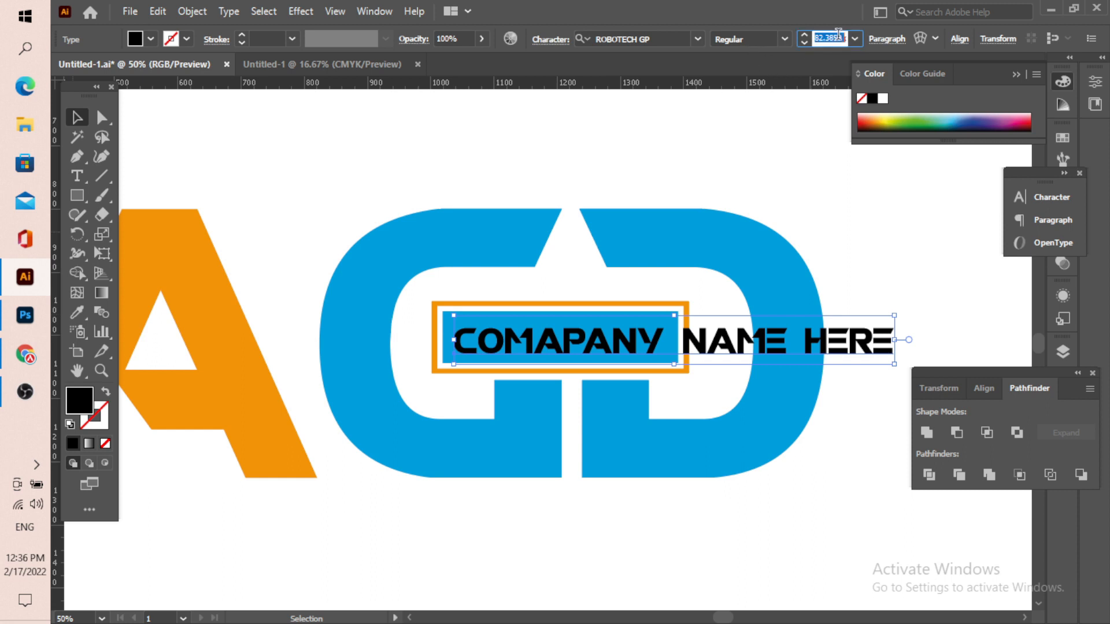
{"action": "type", "text": "55"}
{"action": "key", "text": "Return"}
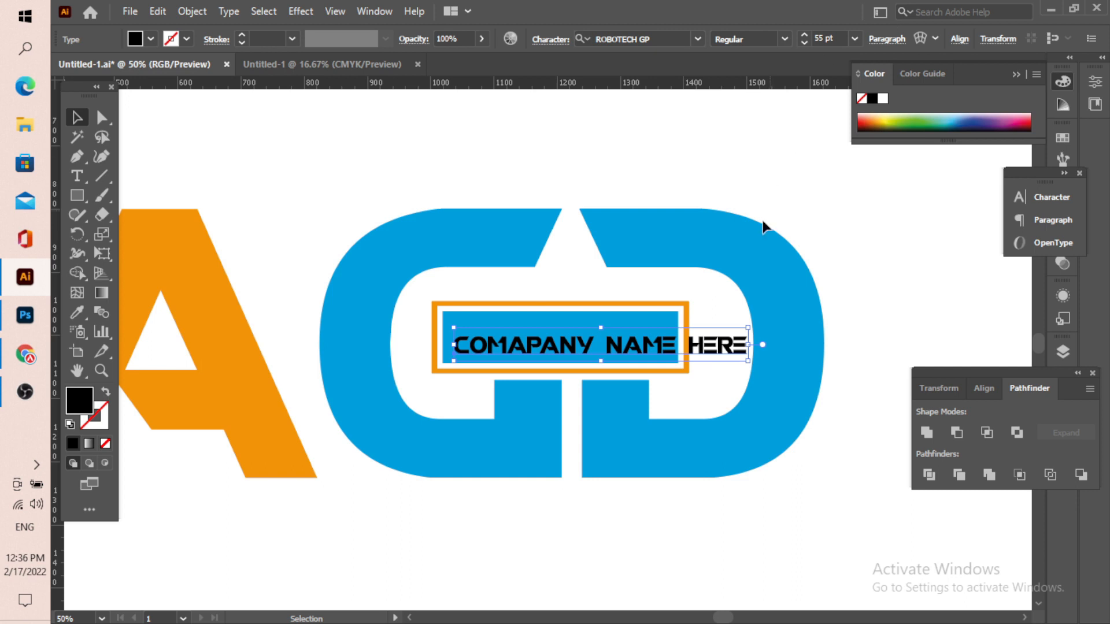
Step: Scale the company name text down to about 39 pt and position it inside the blue crossbar
{"action": "scroll", "coordinate": [674, 307], "scroll_direction": "up", "scroll_amount": 2}
{"action": "left_click_drag", "start_coordinate": [806, 384], "coordinate": [641, 379]}
{"action": "left_click_drag", "start_coordinate": [534, 388], "coordinate": [540, 379]}
{"action": "key", "text": "ctrl+shift+a"}
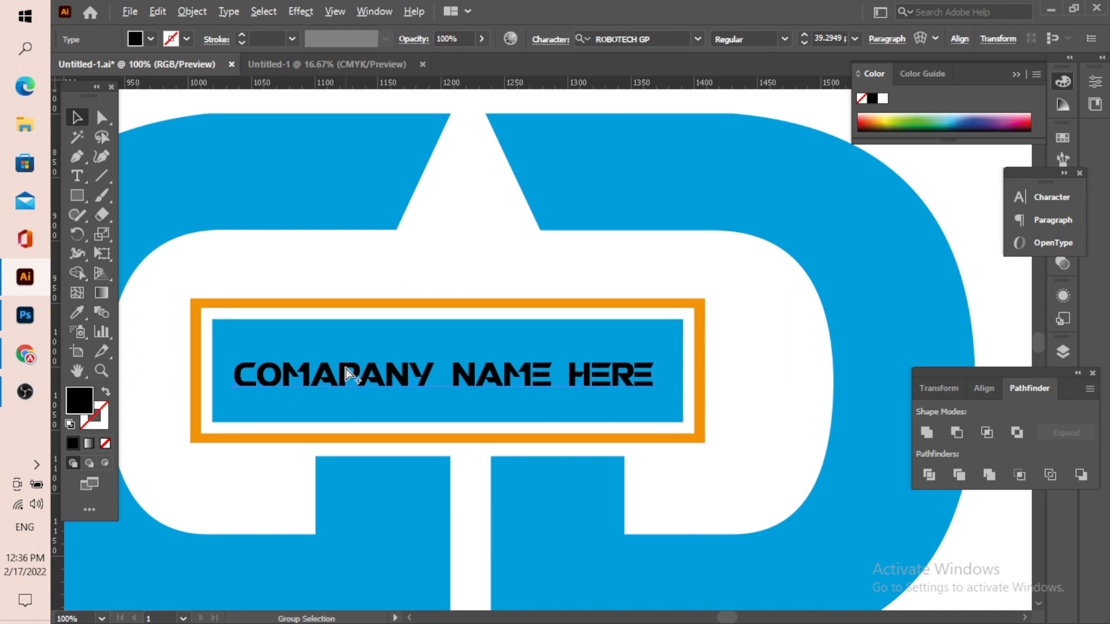
{"action": "scroll", "coordinate": [347, 374], "scroll_direction": "up", "scroll_amount": 2}
{"action": "left_click_drag", "start_coordinate": [451, 298], "coordinate": [480, 290]}
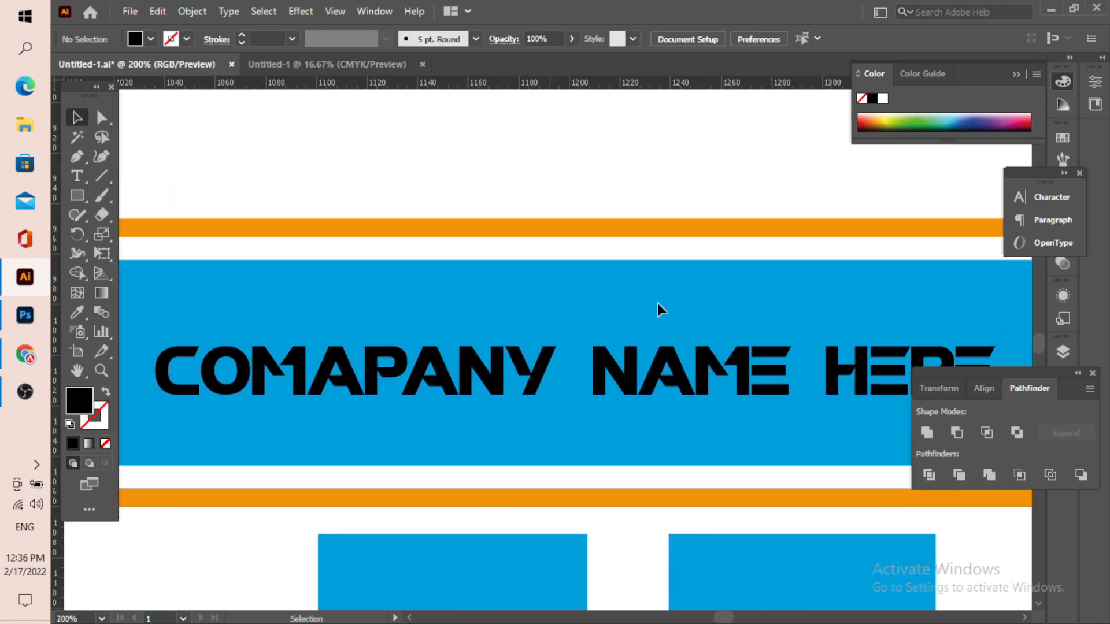
{"action": "left_click", "coordinate": [515, 328]}
{"action": "scroll", "coordinate": [515, 328], "scroll_direction": "down", "scroll_amount": 2}
{"action": "left_click", "coordinate": [593, 207]}
{"action": "left_click", "coordinate": [591, 306]}
{"action": "left_click", "coordinate": [609, 326]}
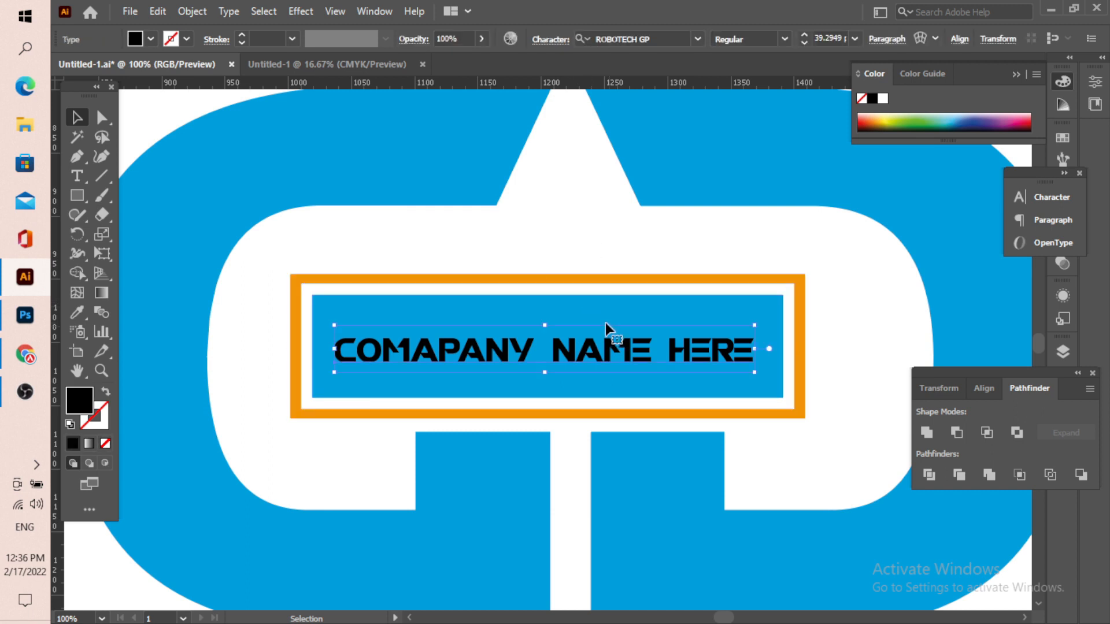
{"action": "left_click_drag", "start_coordinate": [609, 310], "coordinate": [612, 267]}
{"action": "key", "text": "ctrl+z"}
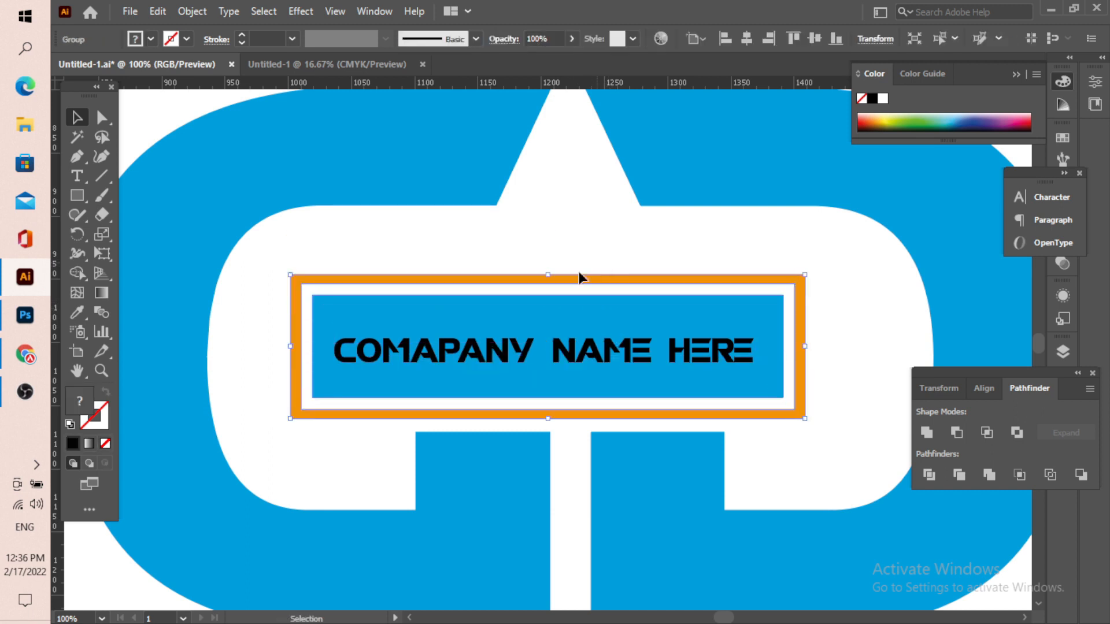
Step: Reduce the height of the grouped frame and crossbar, and nudge the group down closer to the lower stems
{"action": "left_click_drag", "start_coordinate": [551, 276], "coordinate": [551, 293]}
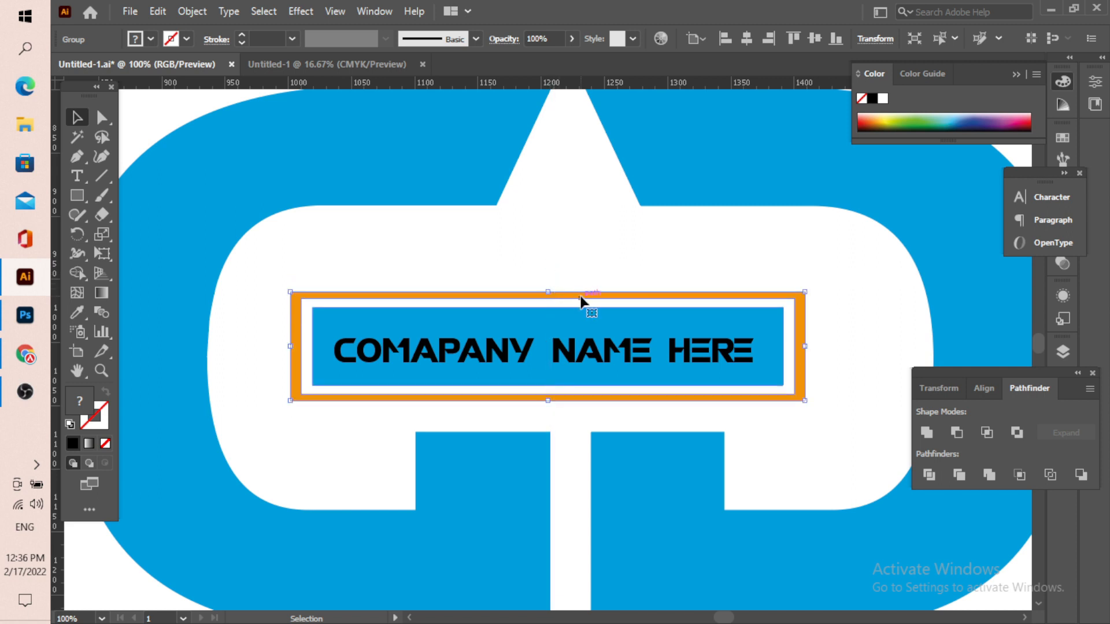
{"action": "key", "text": "Down"}
{"action": "key", "text": "Down"}
{"action": "key", "text": "Down"}
{"action": "key", "text": "Down"}
{"action": "key", "text": "Down"}
{"action": "key", "text": "Down"}
{"action": "key", "text": "Down"}
{"action": "key", "text": "Down"}
{"action": "key", "text": "Down"}
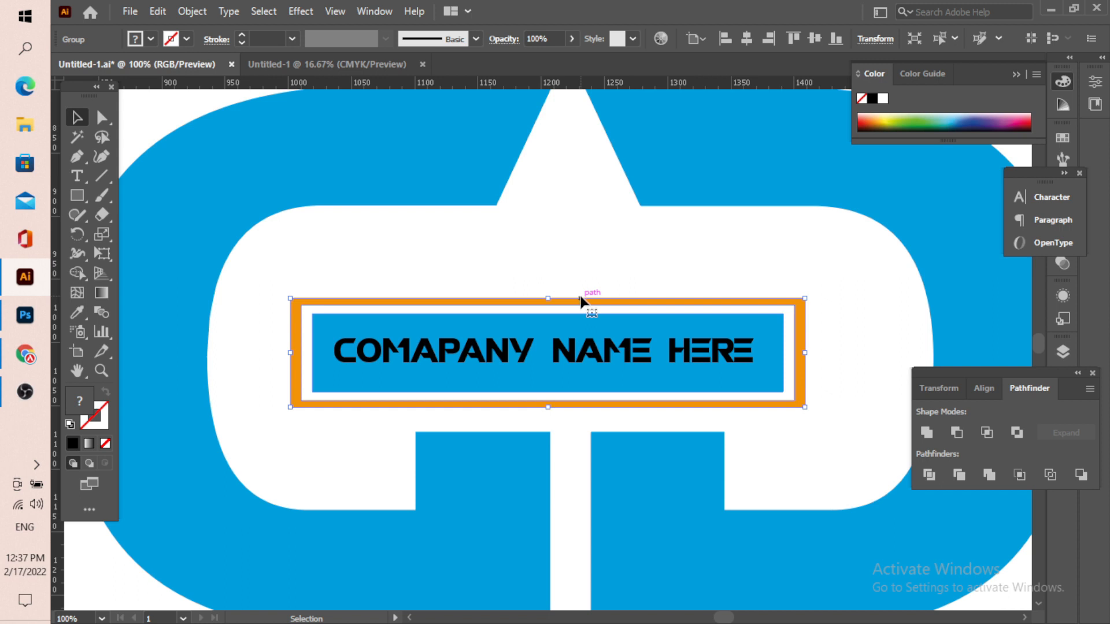
{"action": "key", "text": "Down"}
{"action": "key", "text": "Down"}
{"action": "key", "text": "Down"}
{"action": "key", "text": "Down"}
{"action": "key", "text": "Down"}
{"action": "key", "text": "Down"}
{"action": "left_click", "coordinate": [606, 254]}
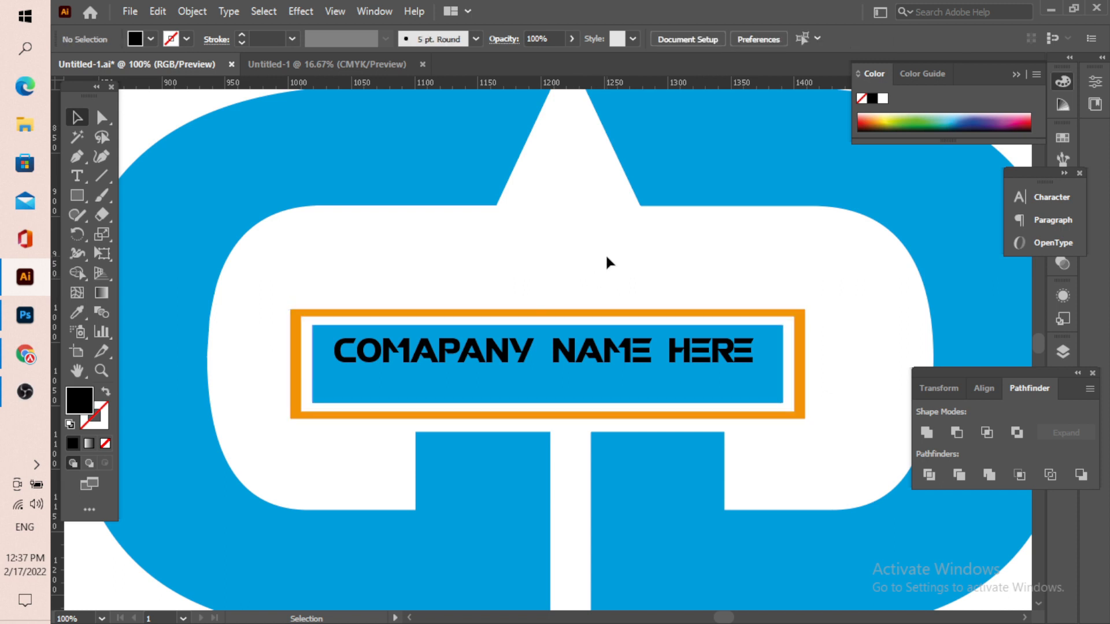
Step: Move the text down to the middle of the shortened crossbar and enlarge it to about 43 pt
{"action": "left_click", "coordinate": [604, 347]}
{"action": "left_click_drag", "start_coordinate": [604, 347], "coordinate": [612, 363]}
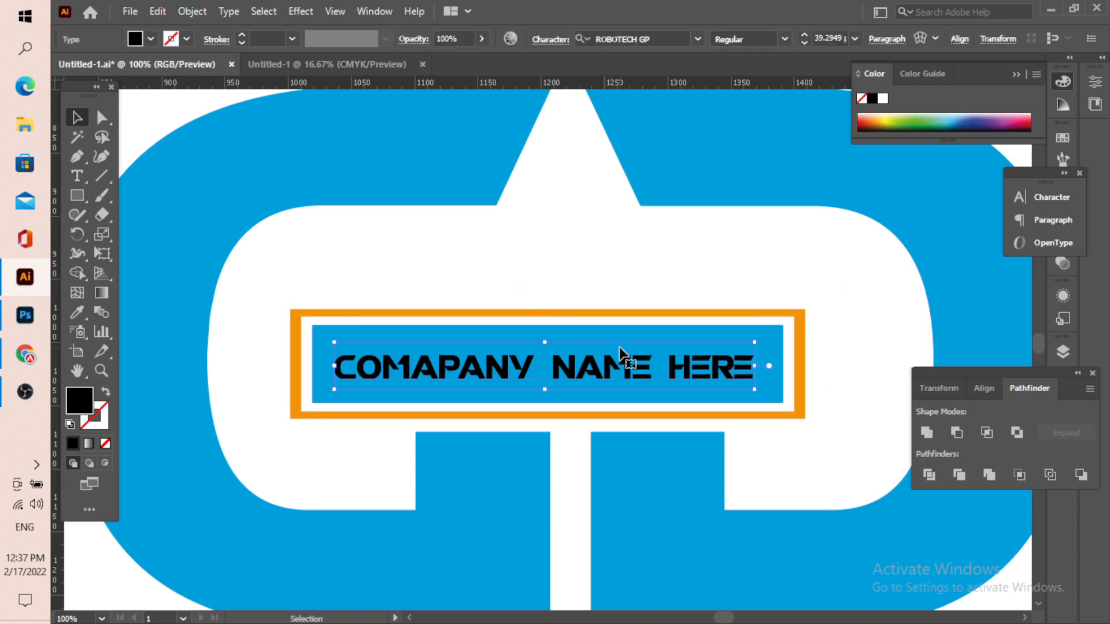
{"action": "scroll", "coordinate": [612, 363], "scroll_direction": "up", "scroll_amount": 1}
{"action": "scroll", "coordinate": [616, 332], "scroll_direction": "down", "scroll_amount": 1}
{"action": "scroll", "coordinate": [616, 332], "scroll_direction": "up", "scroll_amount": 1}
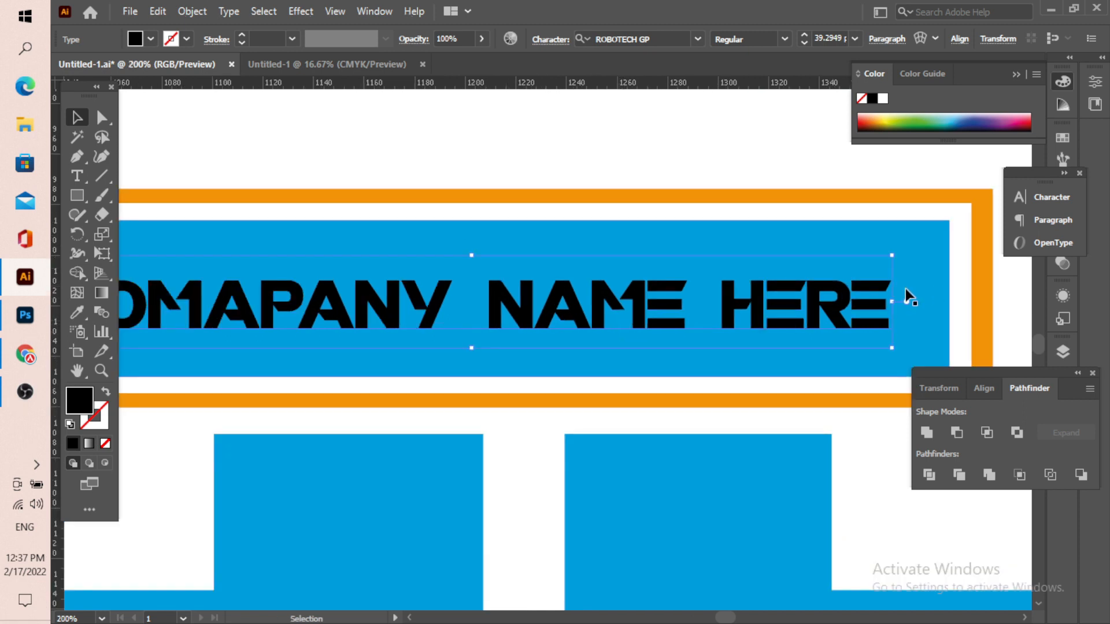
{"action": "left_click_drag", "start_coordinate": [894, 307], "coordinate": [942, 303]}
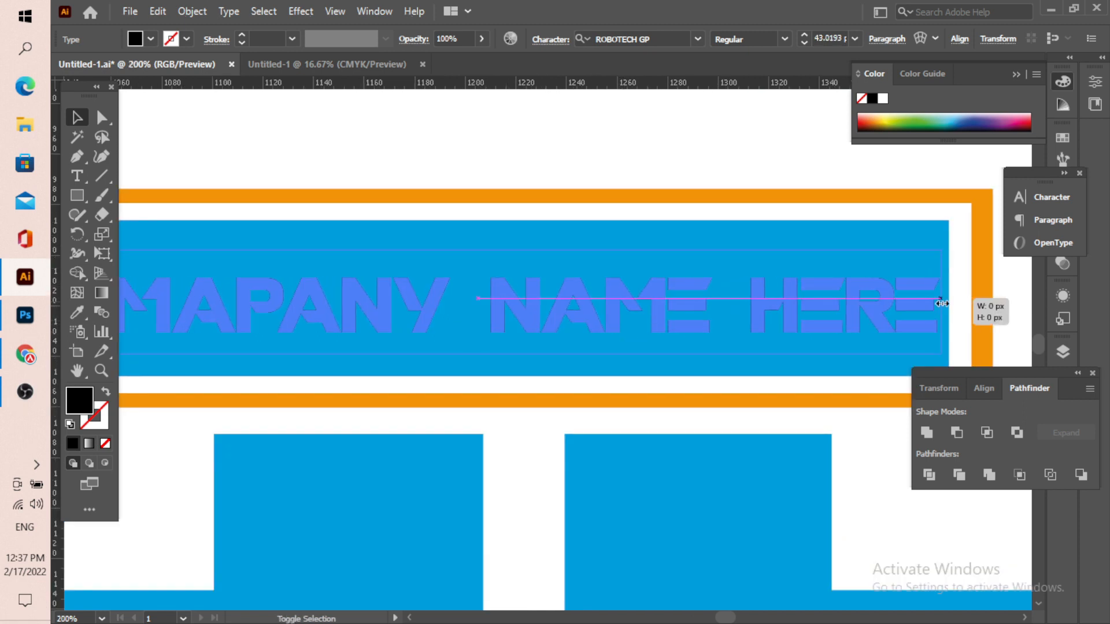
{"action": "scroll", "coordinate": [687, 318], "scroll_direction": "down", "scroll_amount": 2}
{"action": "left_click", "coordinate": [595, 236]}
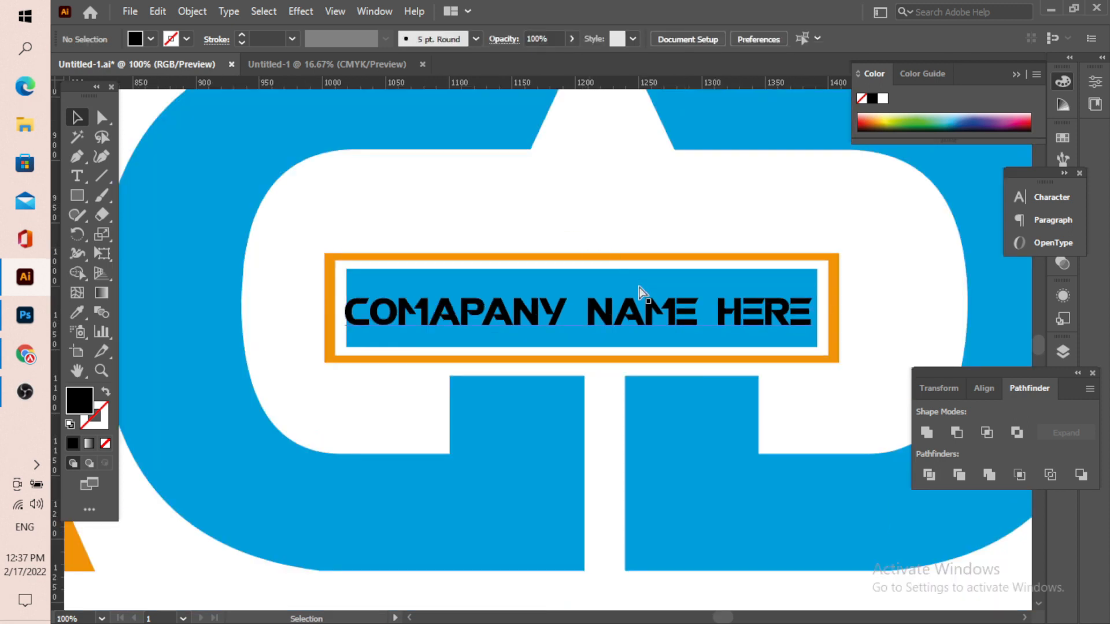
Step: Undo the last text enlargement and rescale the text slightly smaller to leave a margin inside the crossbar
{"action": "key", "text": "ctrl+z"}
{"action": "left_click_drag", "start_coordinate": [689, 221], "coordinate": [771, 328]}
{"action": "left_click", "coordinate": [655, 208]}
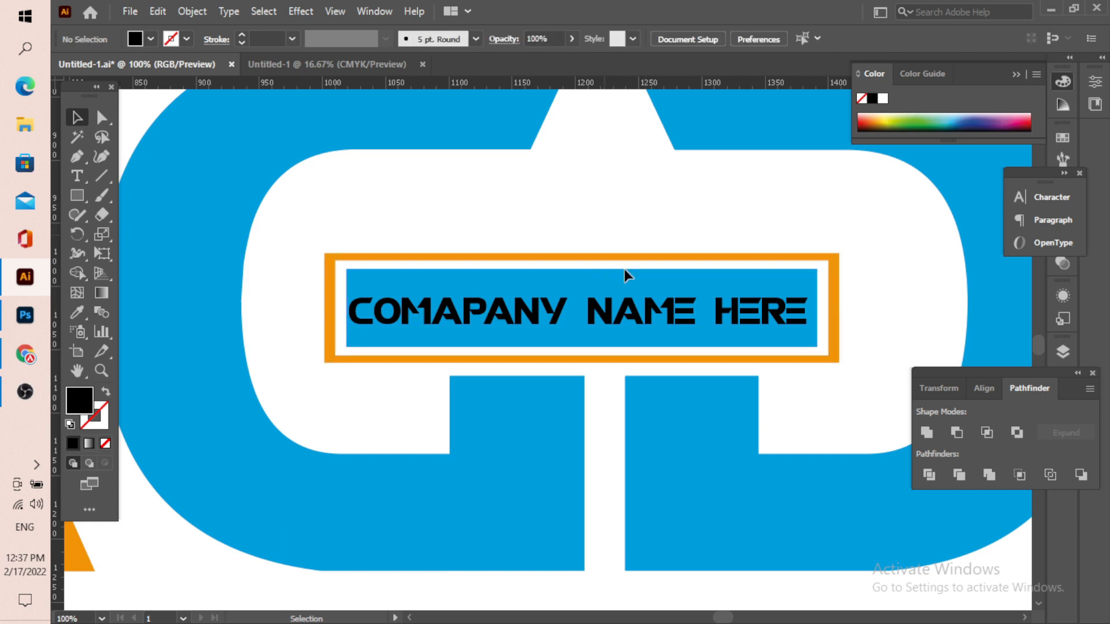
Step: Convert the company name text on the crossbar to outlines
{"action": "left_click_drag", "start_coordinate": [657, 311], "coordinate": [657, 311]}
{"action": "left_click", "coordinate": [716, 166]}
{"action": "left_click", "coordinate": [688, 314]}
{"action": "key", "text": "ctrl+shift+o"}
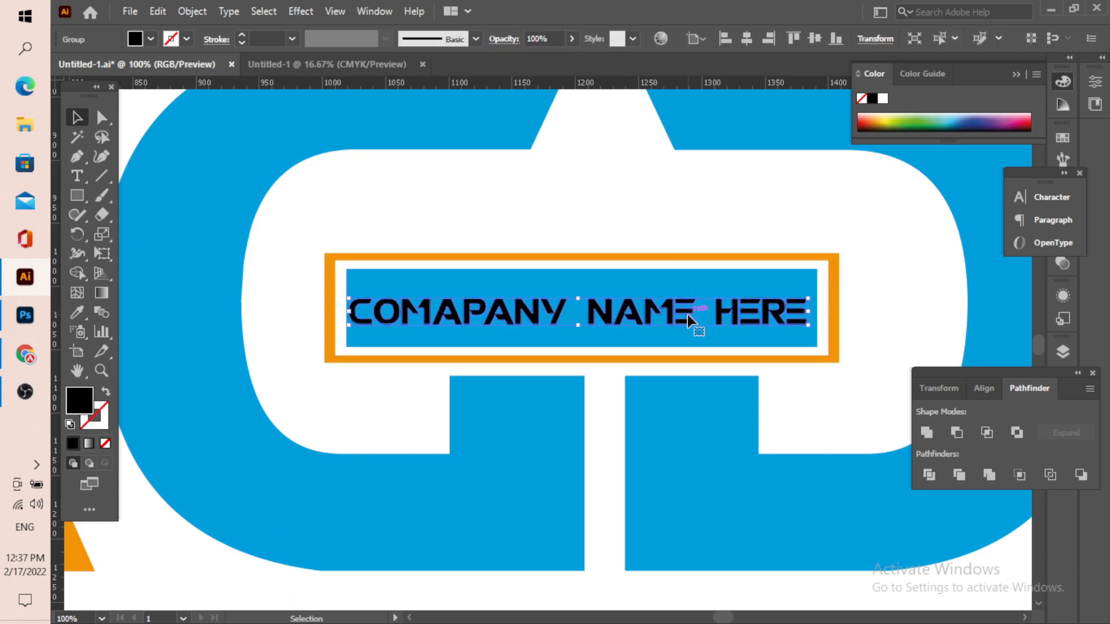
Step: Centre the outlined text and the framed crossbar group on each other both horizontally and vertically
{"action": "left_click", "coordinate": [754, 321]}
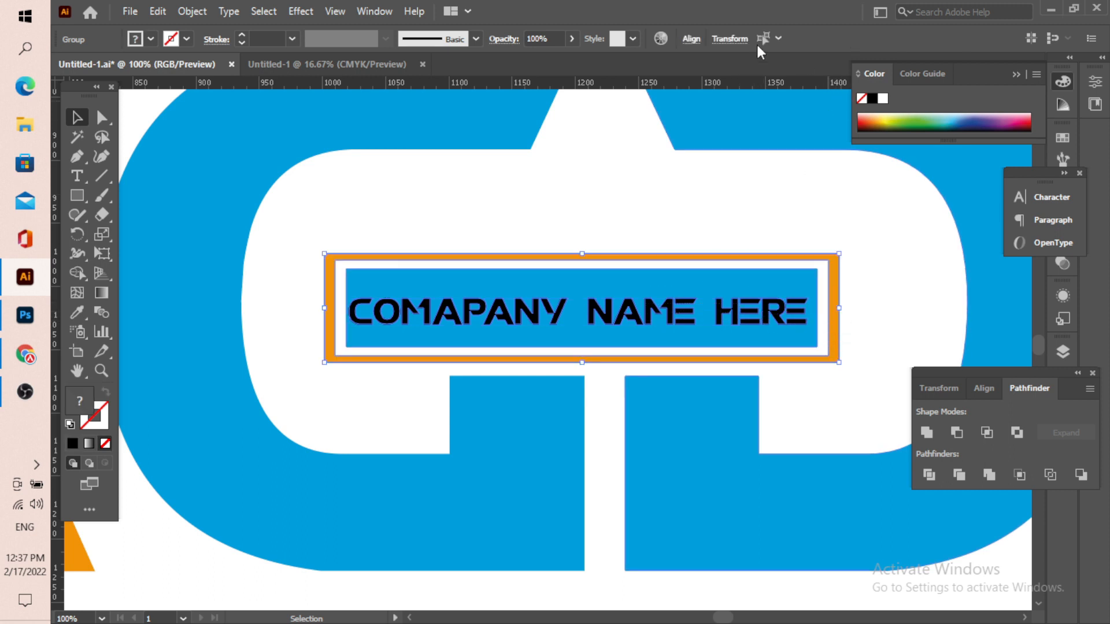
{"action": "left_click", "coordinate": [692, 42]}
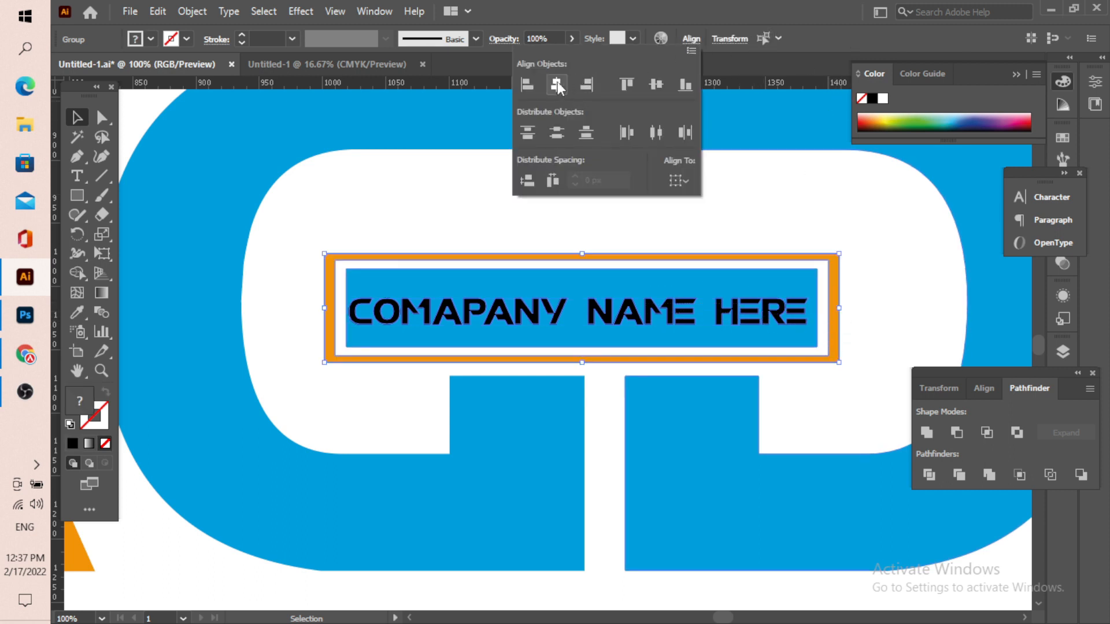
{"action": "left_click", "coordinate": [558, 85]}
{"action": "left_click", "coordinate": [658, 84]}
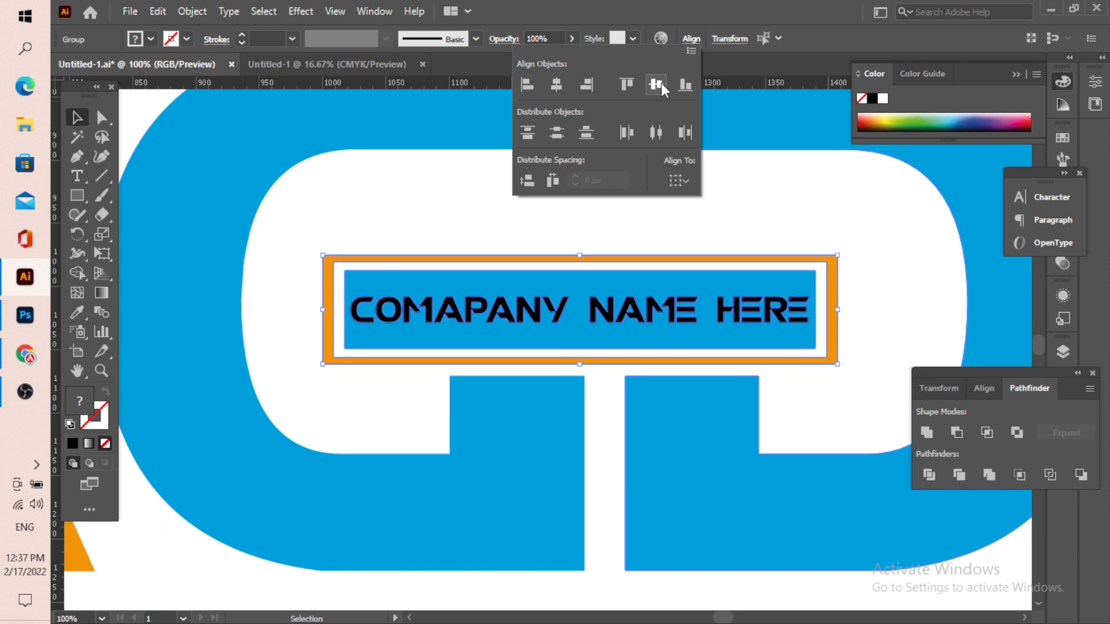
{"action": "left_click", "coordinate": [803, 217]}
{"action": "left_click", "coordinate": [803, 217]}
Step: Stretch the outlined company name text slightly taller within the crossbar
{"action": "left_click", "coordinate": [696, 272]}
{"action": "key", "text": "ctrl+plus"}
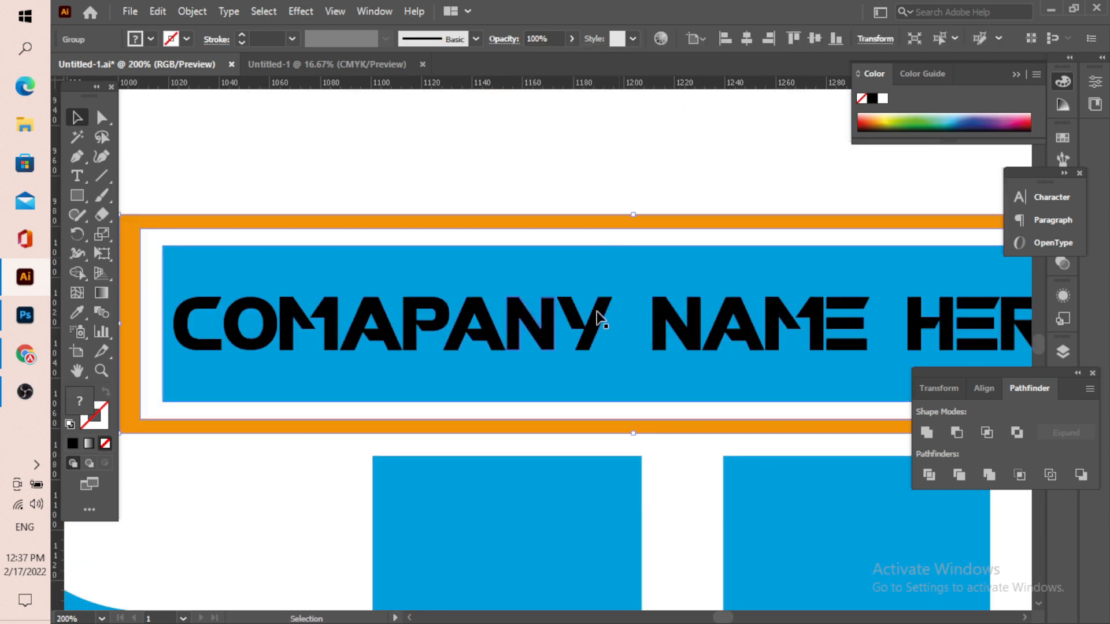
{"action": "key", "text": "ctrl+shift+g"}
{"action": "key", "text": "ctrl+shift+a"}
{"action": "left_click", "coordinate": [596, 318]}
{"action": "left_click_drag", "start_coordinate": [636, 299], "coordinate": [636, 292]}
{"action": "left_click", "coordinate": [642, 170]}
Step: Ungroup the orange frame and the blue crossbar
{"action": "left_click", "coordinate": [640, 276]}
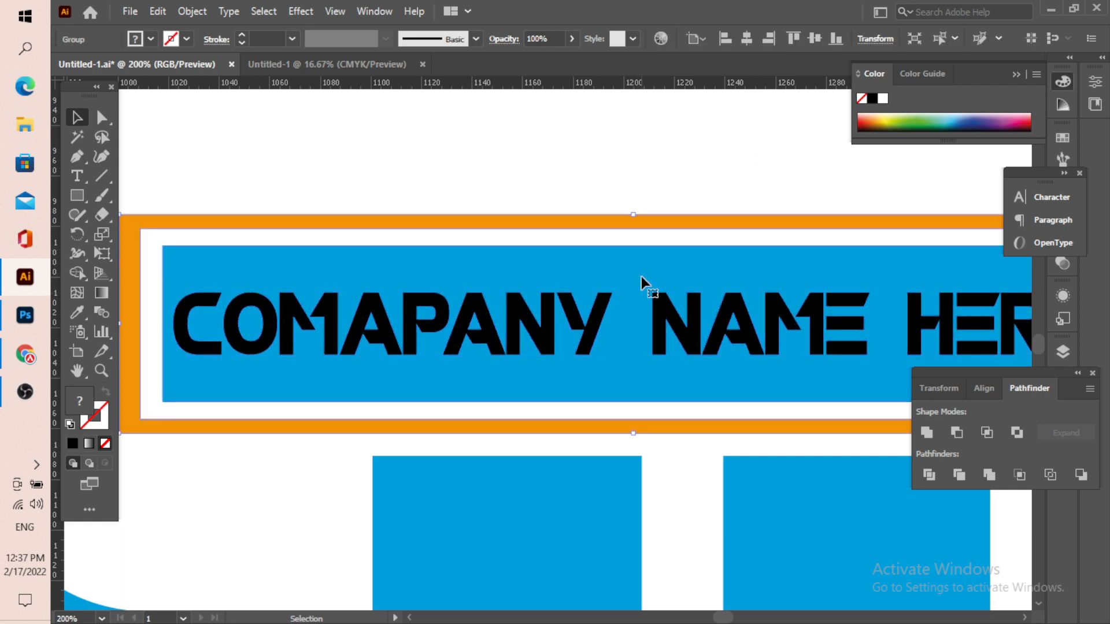
{"action": "right_click", "coordinate": [674, 315]}
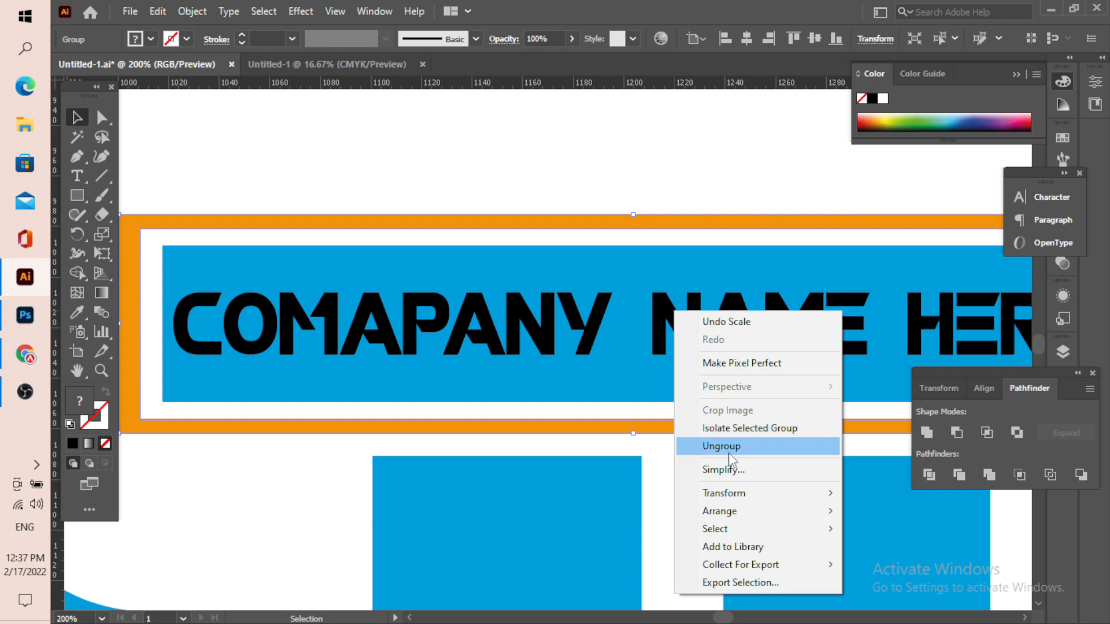
{"action": "left_click", "coordinate": [725, 446]}
{"action": "key", "text": "ctrl+shift+a"}
Step: Cut the outlined company name text out of the blue crossbar by subtracting the front shapes
{"action": "left_click", "coordinate": [659, 302]}
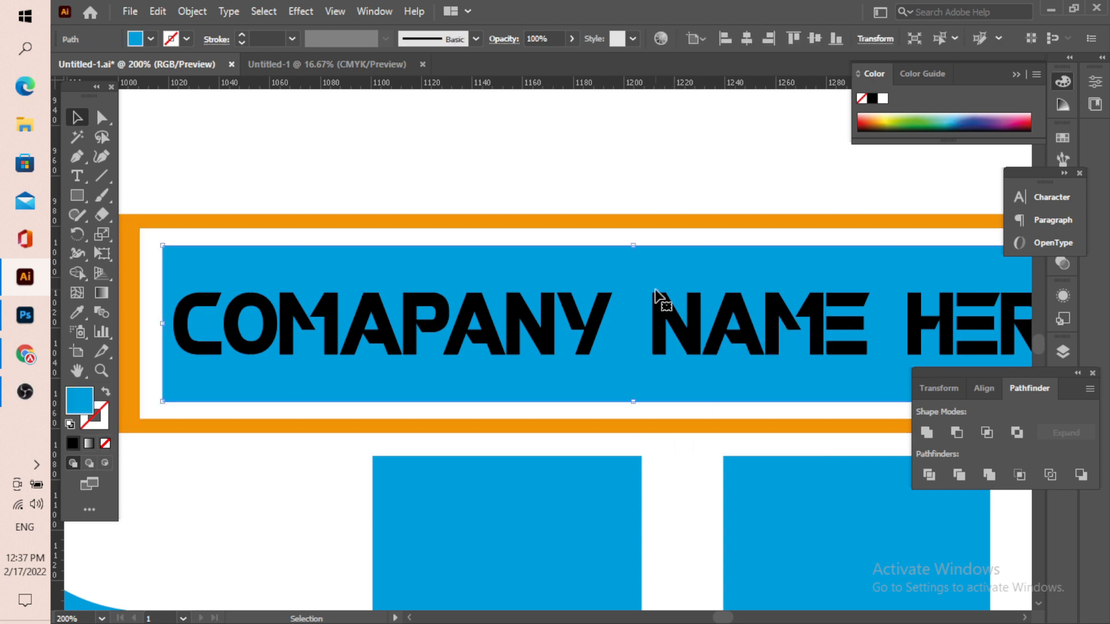
{"action": "left_click", "coordinate": [682, 324], "text": "shift"}
{"action": "scroll", "coordinate": [635, 317], "scroll_direction": "down", "scroll_amount": 2}
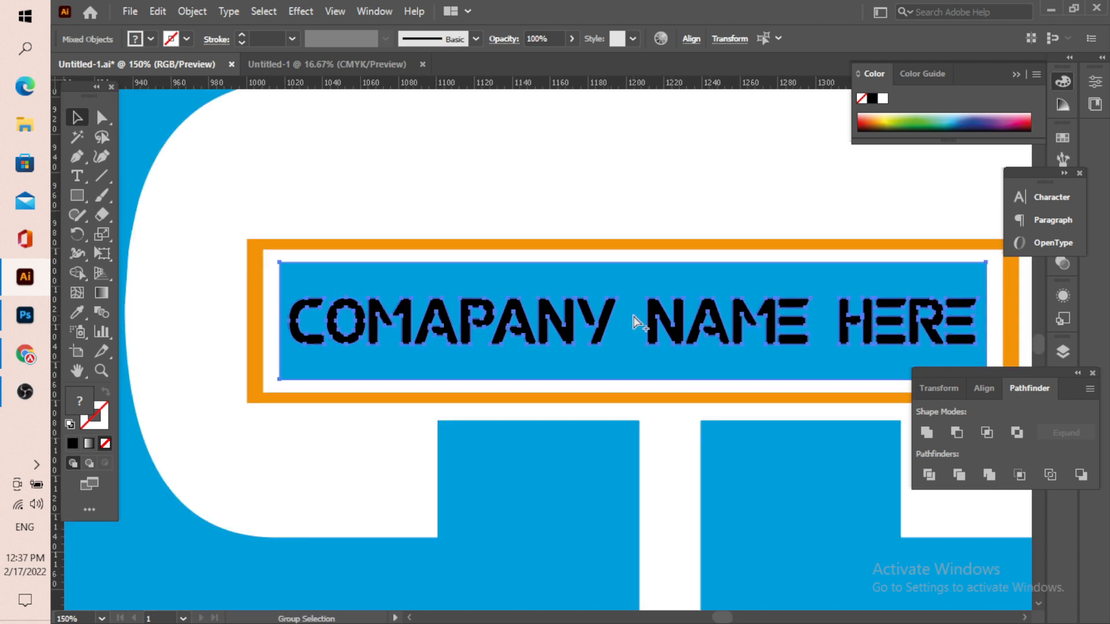
{"action": "scroll", "coordinate": [664, 283], "scroll_direction": "up", "scroll_amount": 2}
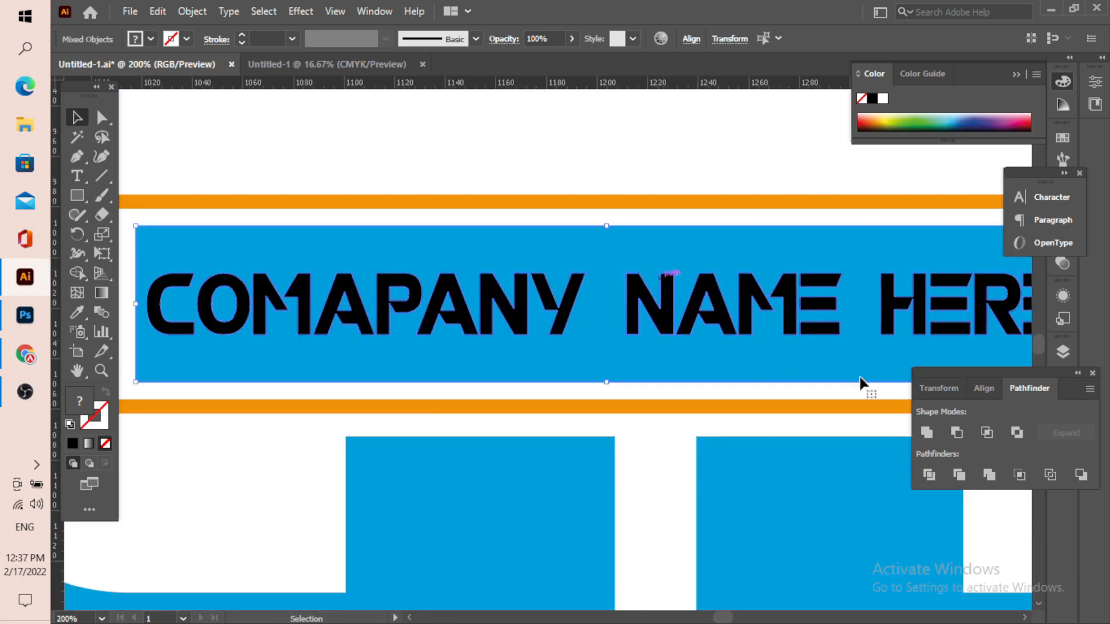
{"action": "left_click", "coordinate": [955, 433]}
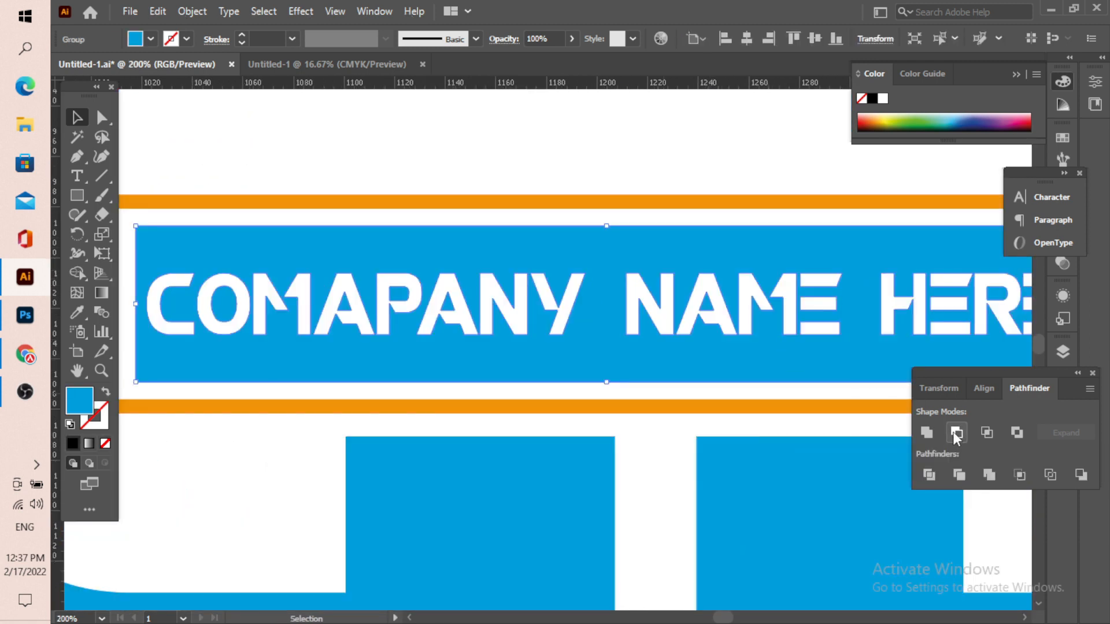
{"action": "left_click", "coordinate": [584, 149]}
{"action": "scroll", "coordinate": [550, 243], "scroll_direction": "down", "scroll_amount": 3}
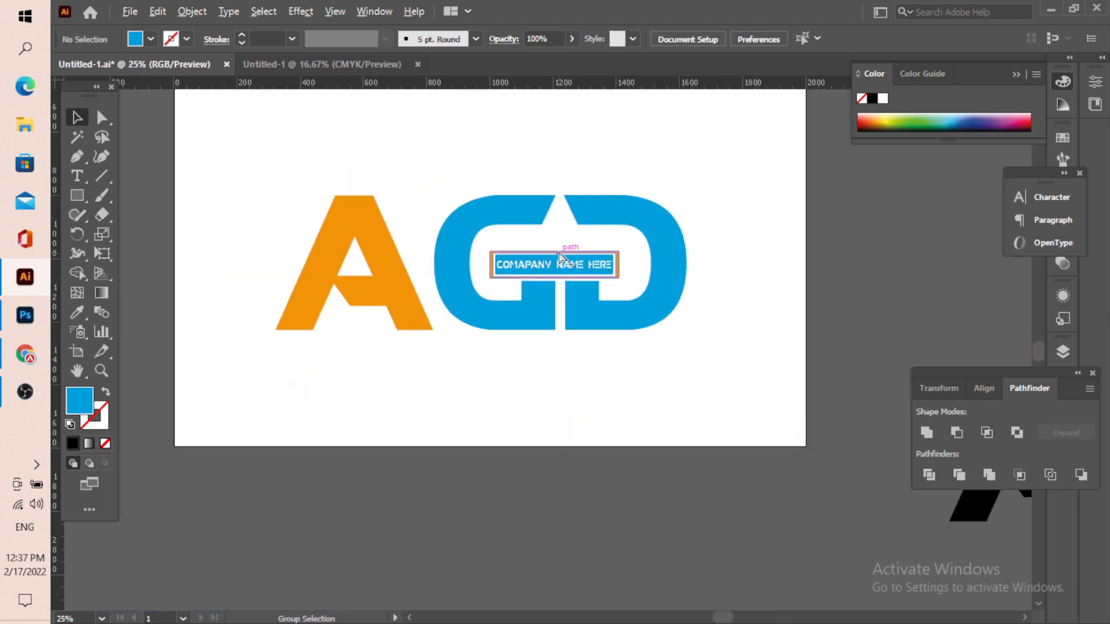
{"action": "scroll", "coordinate": [557, 209], "scroll_direction": "up", "scroll_amount": 1}
{"action": "scroll", "coordinate": [684, 261], "scroll_direction": "down", "scroll_amount": 1}
{"action": "left_click_drag", "start_coordinate": [568, 238], "coordinate": [631, 293]}
{"action": "scroll", "coordinate": [626, 268], "scroll_direction": "up", "scroll_amount": 1}
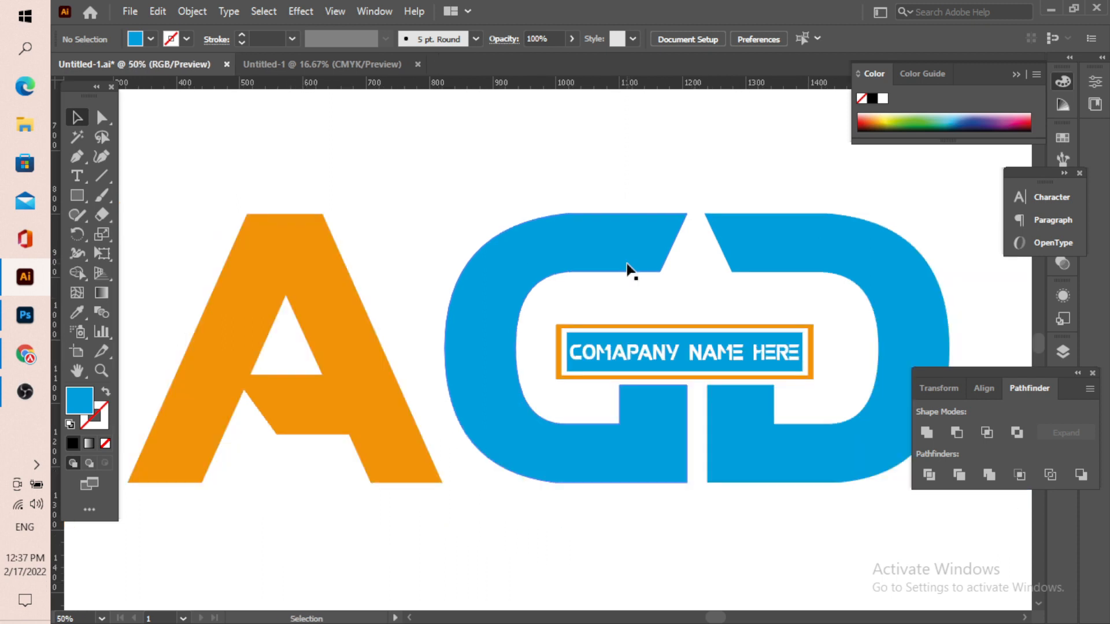